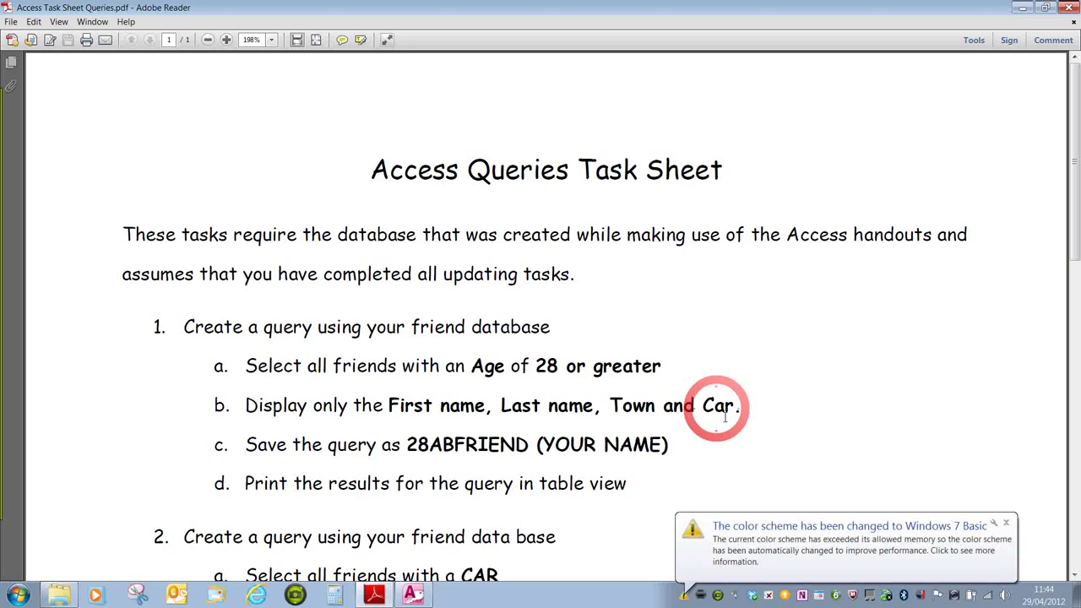
Step: Switch to the Friends and Colleagues database in Microsoft Access and open the Work Colleagues table
left_click(1007, 525)
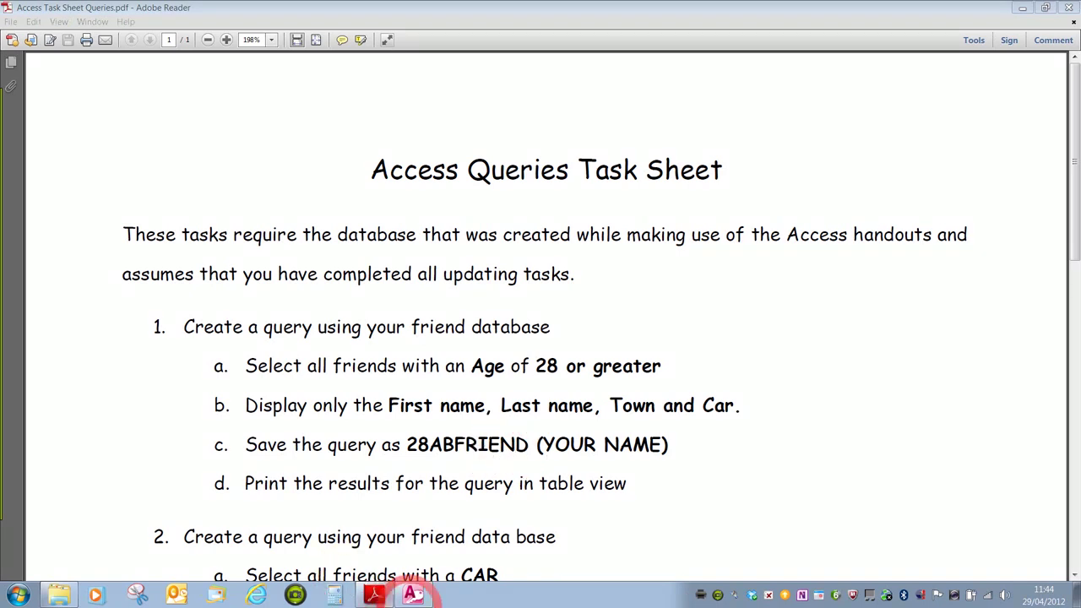
left_click(413, 595)
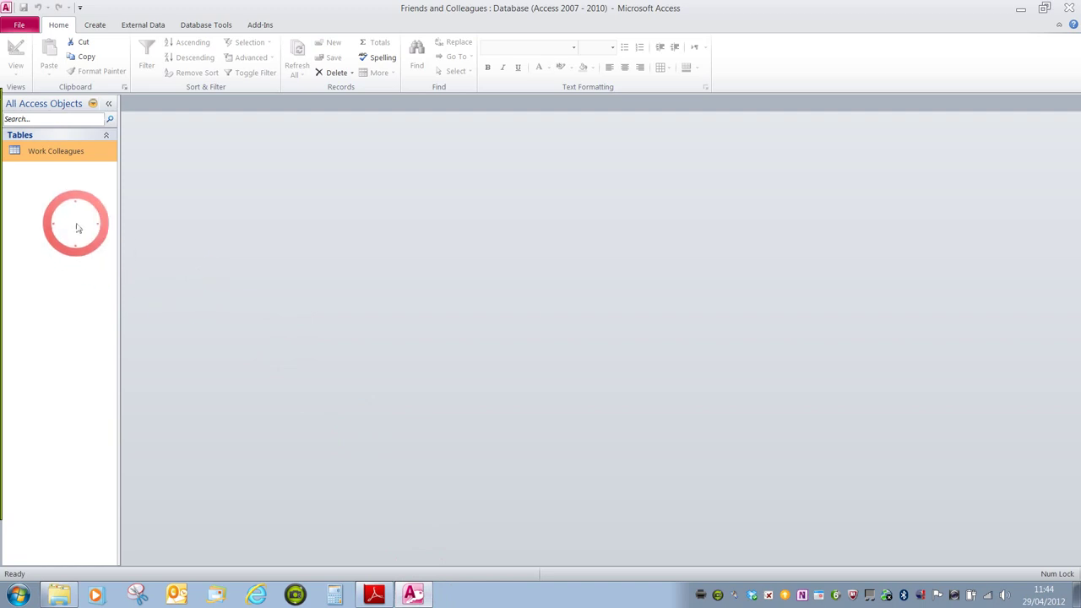
double_click(60, 158)
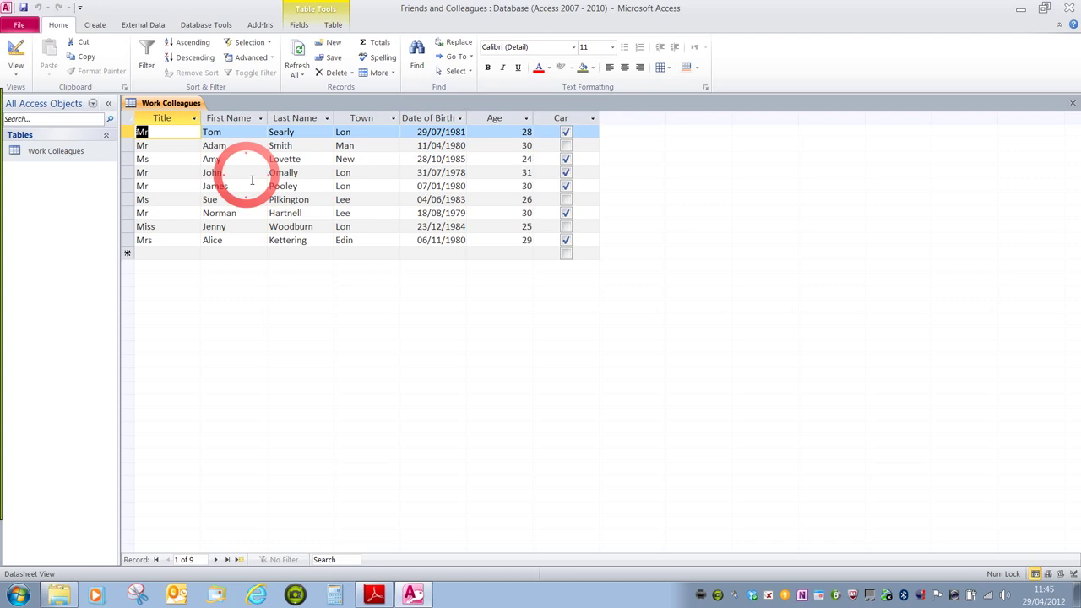
Step: Create a new query in Design view and add the Work Colleagues table to it
left_click(92, 25)
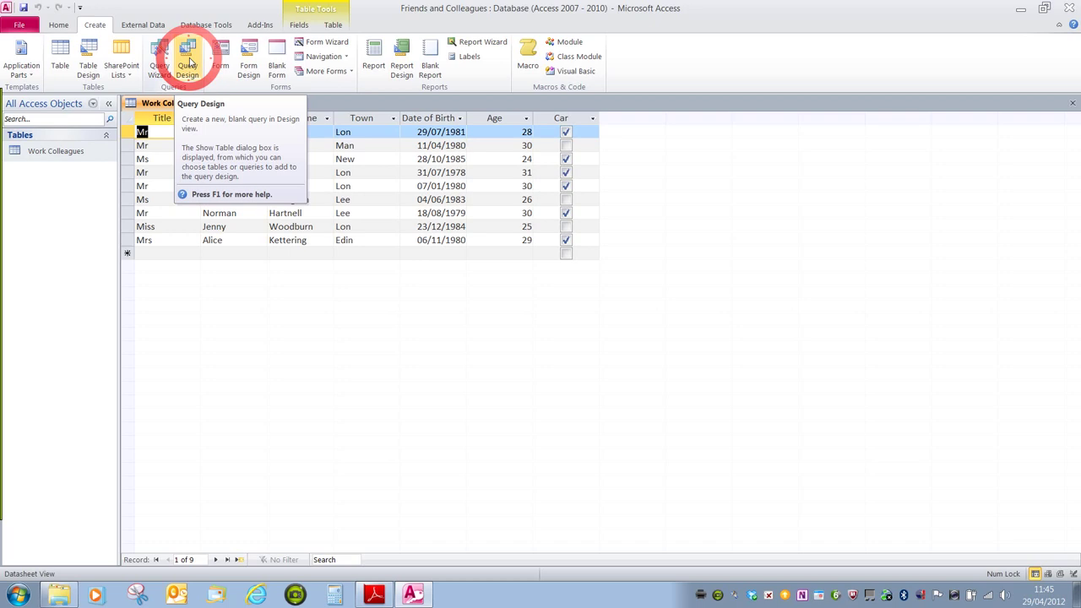
left_click(187, 65)
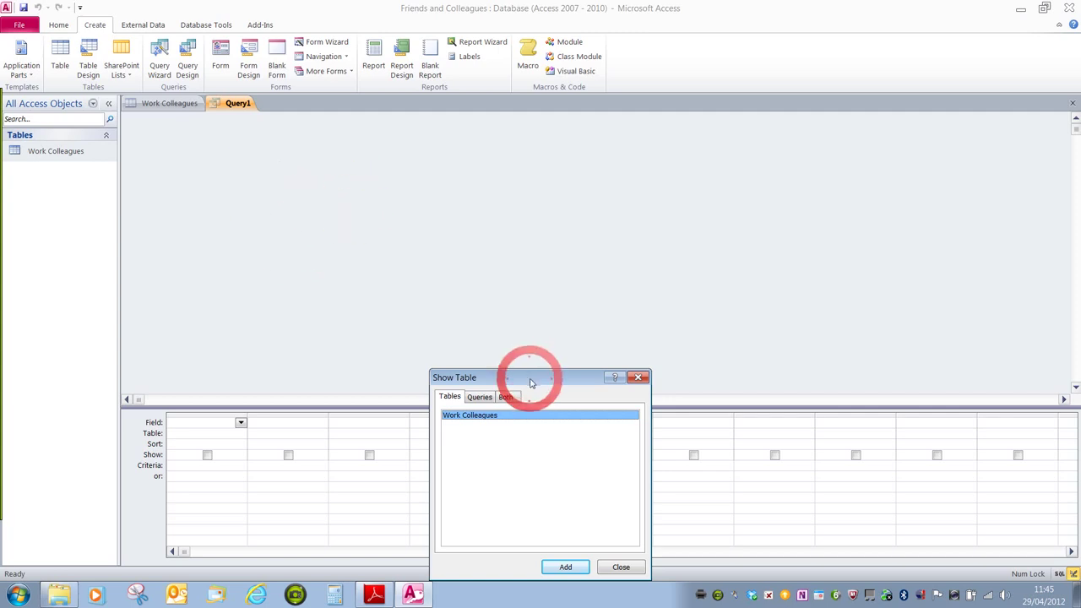
left_click_drag(531, 378, 472, 218)
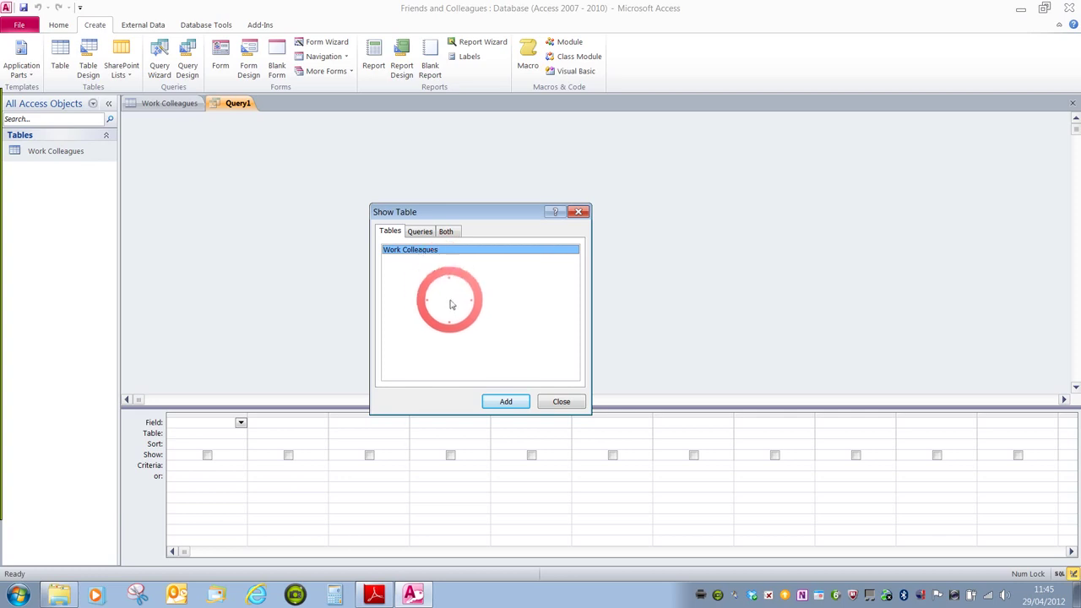
left_click(415, 235)
left_click(410, 284)
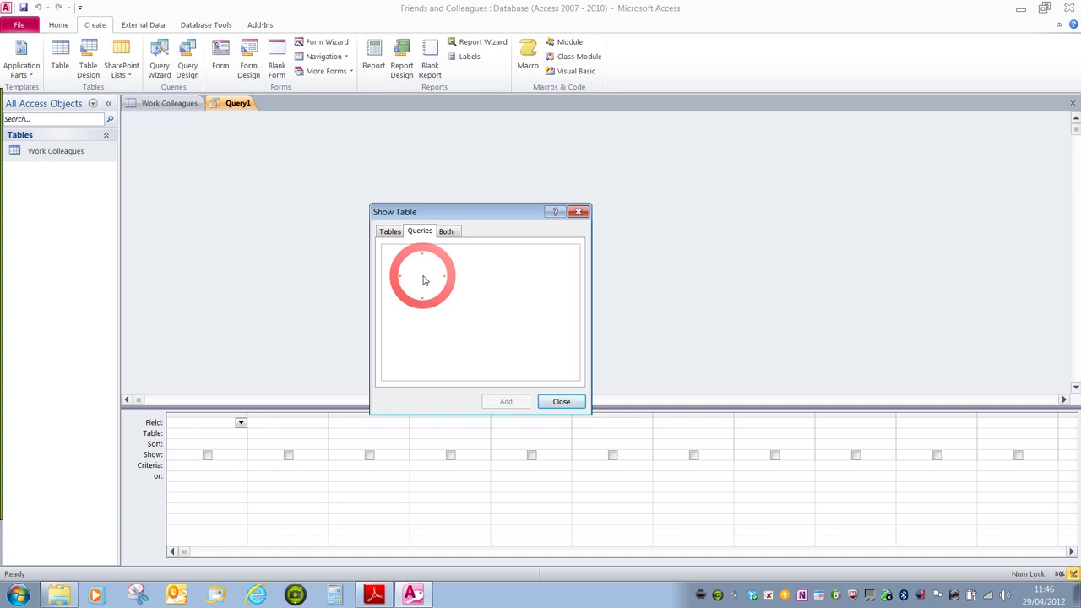
left_click(446, 230)
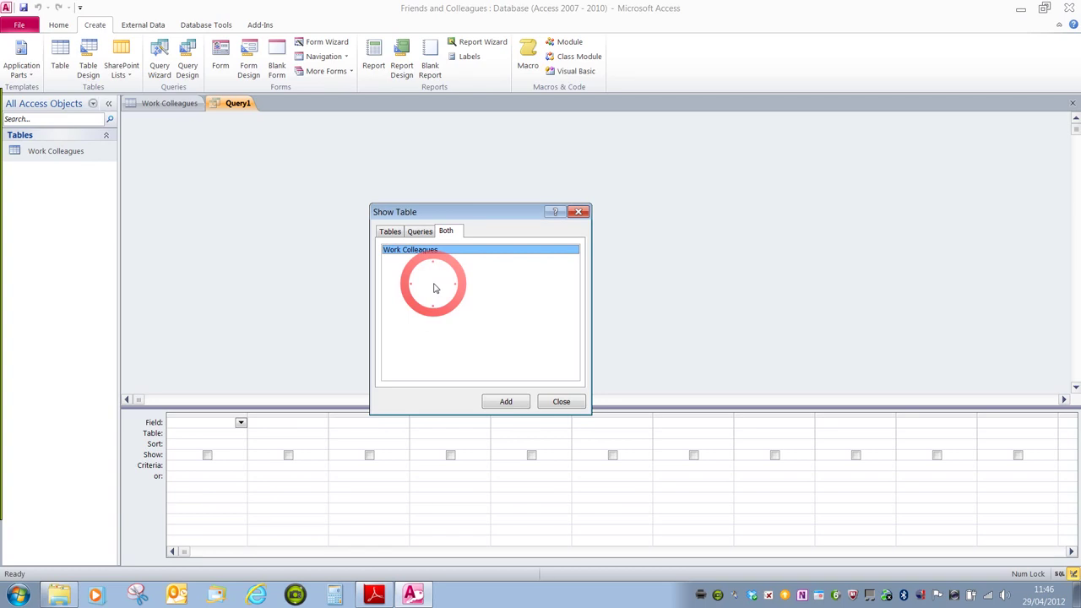
left_click(389, 231)
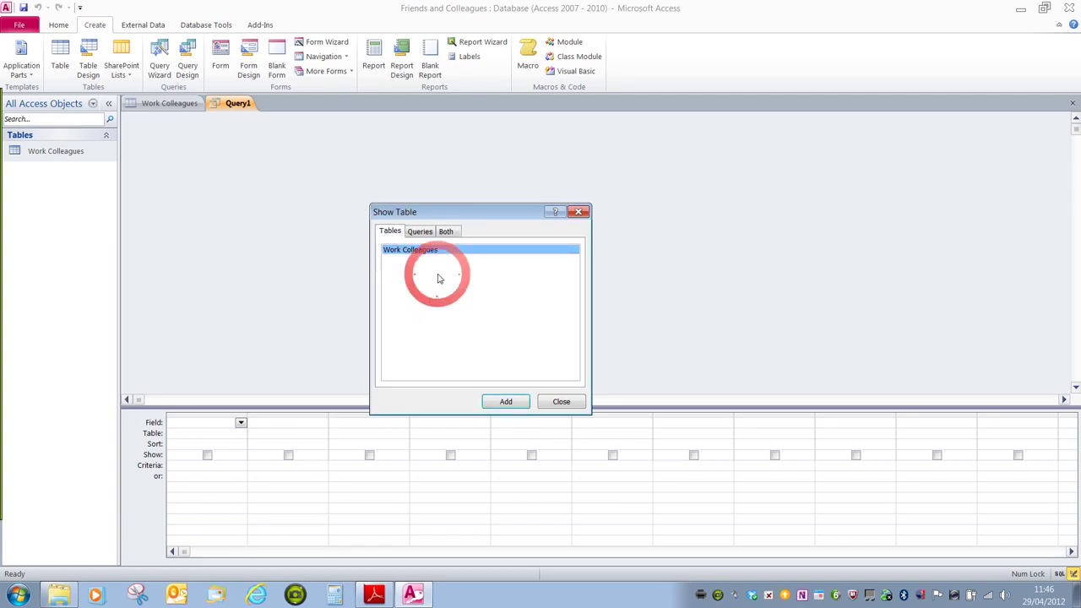
left_click(506, 402)
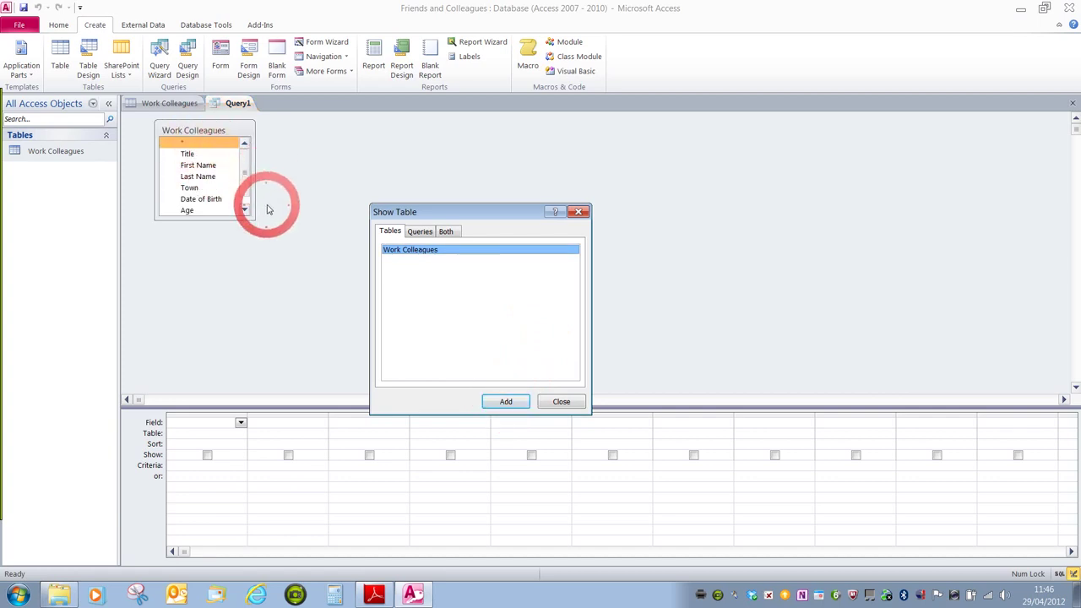
left_click(229, 118)
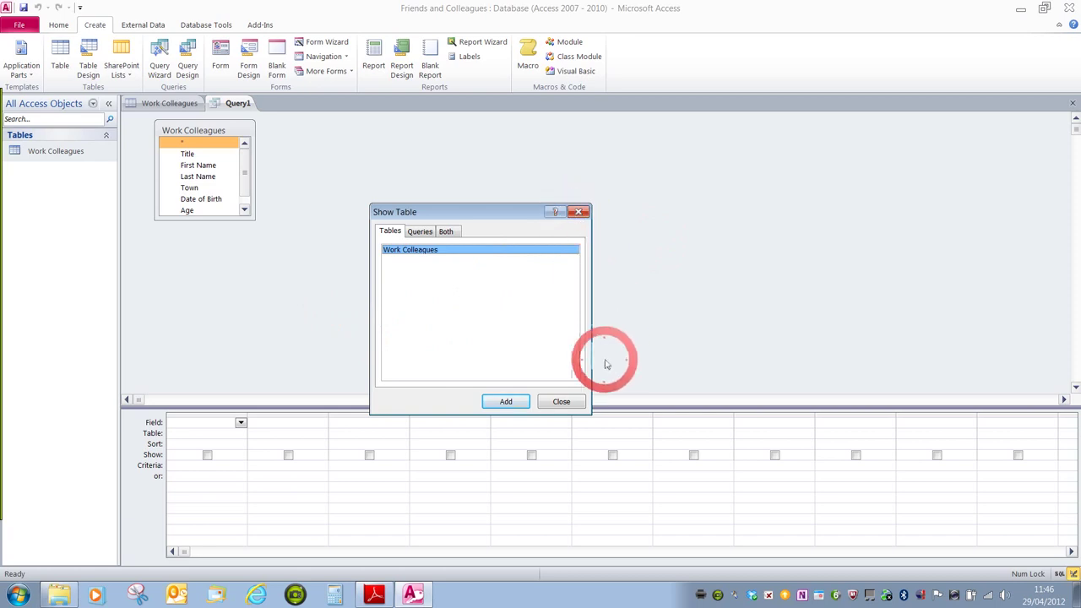
left_click(561, 402)
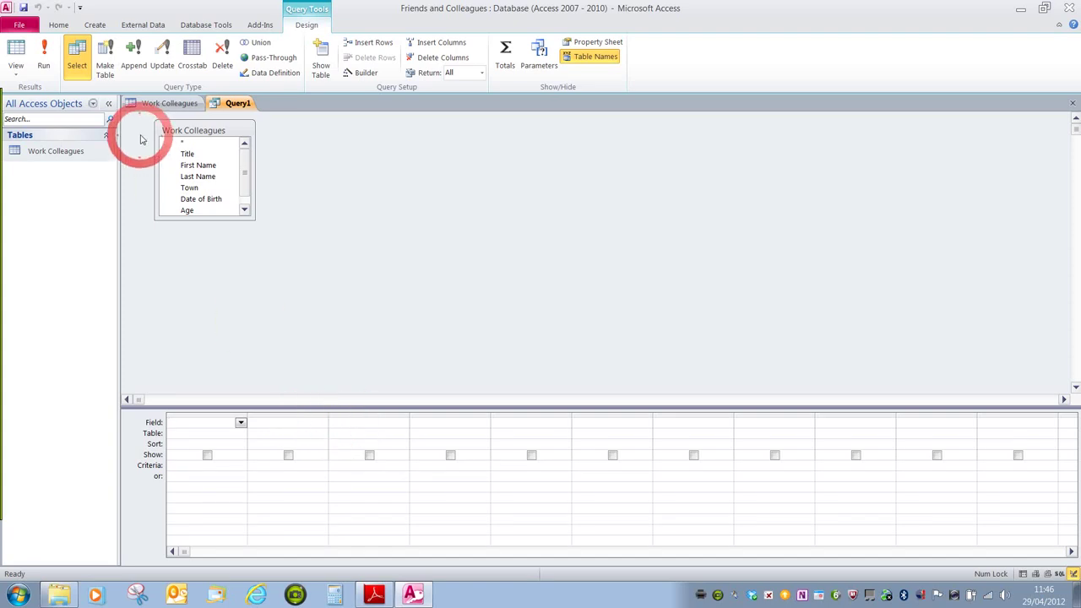
left_click(165, 103)
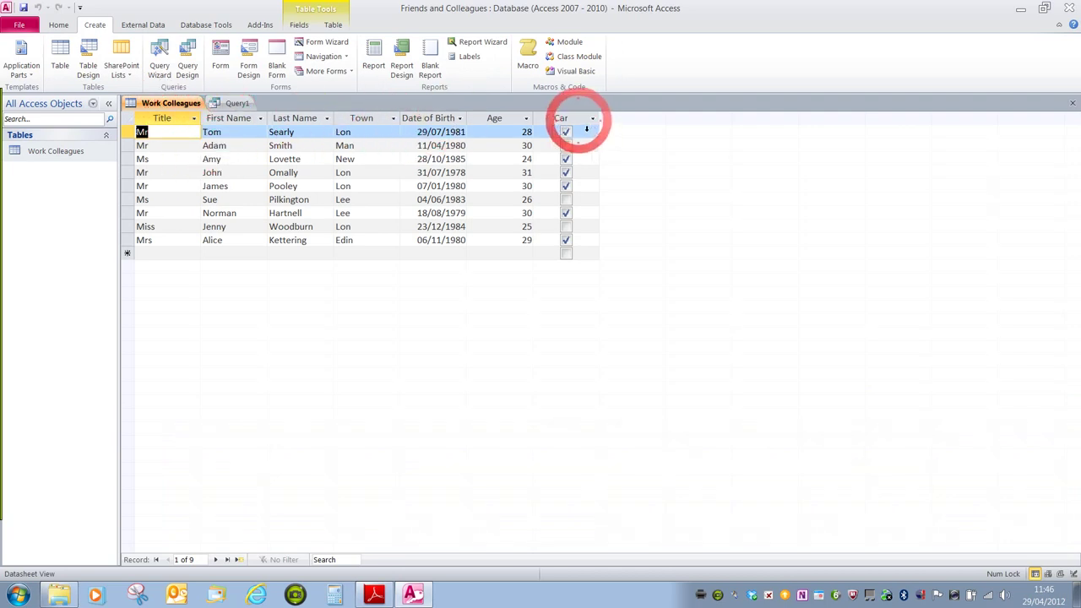
left_click(238, 104)
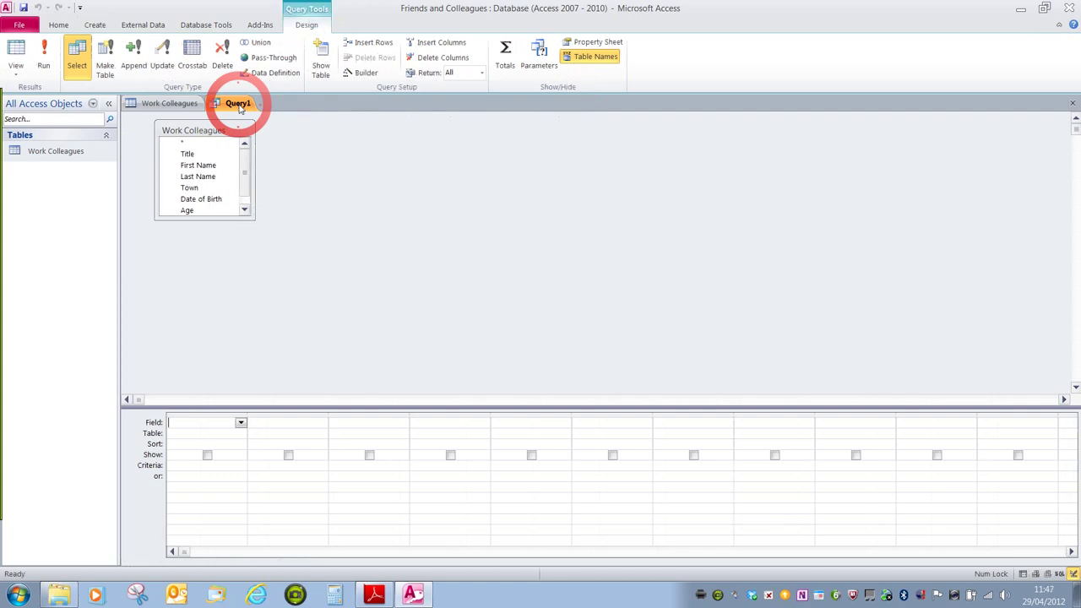
left_click(217, 429)
left_click(241, 424)
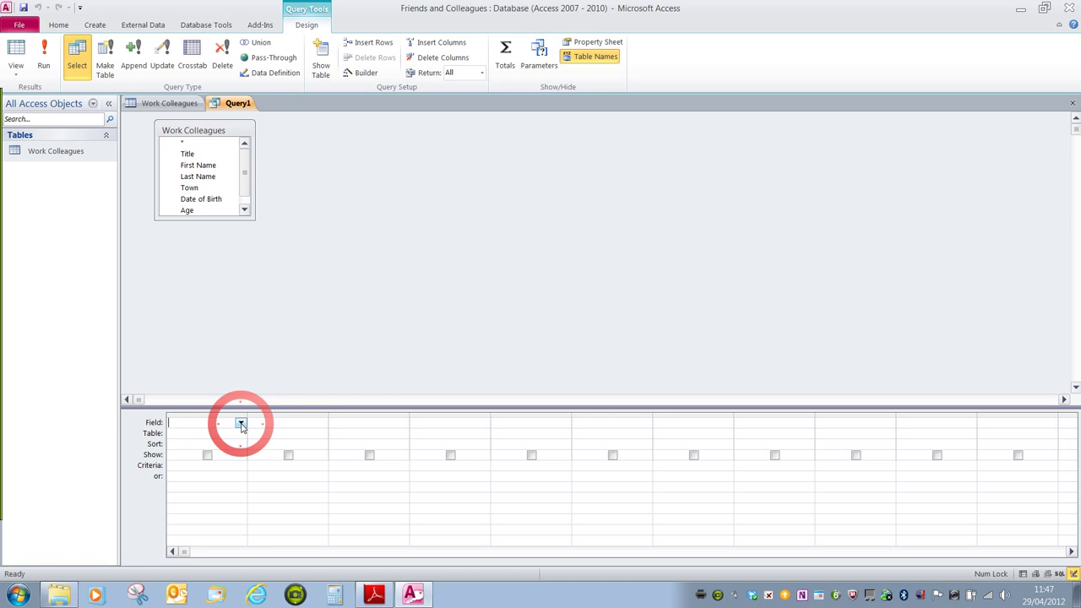
left_click(288, 427)
left_click(369, 428)
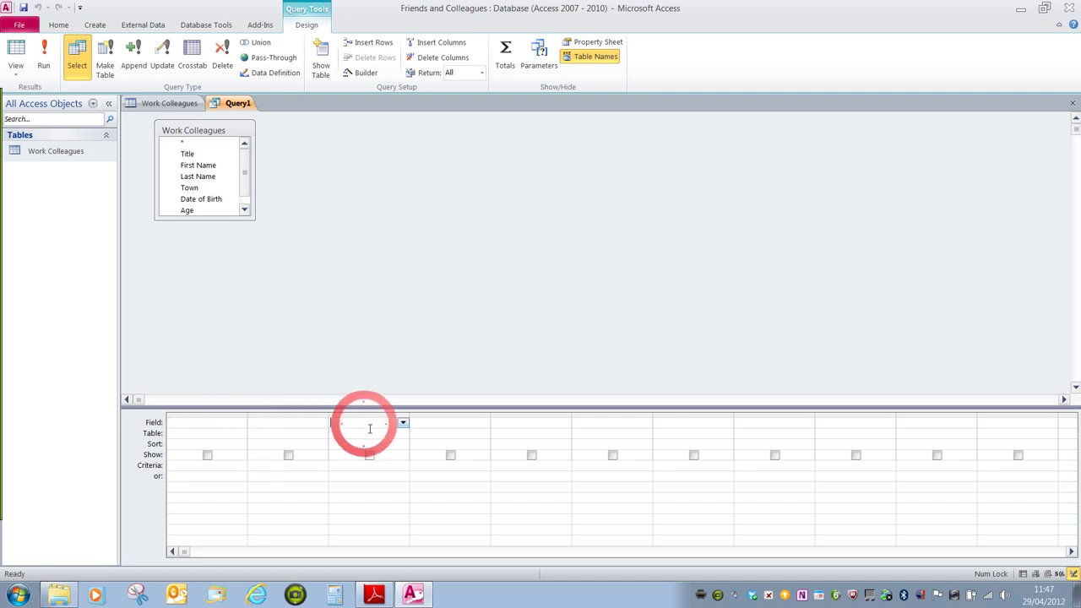
left_click(447, 430)
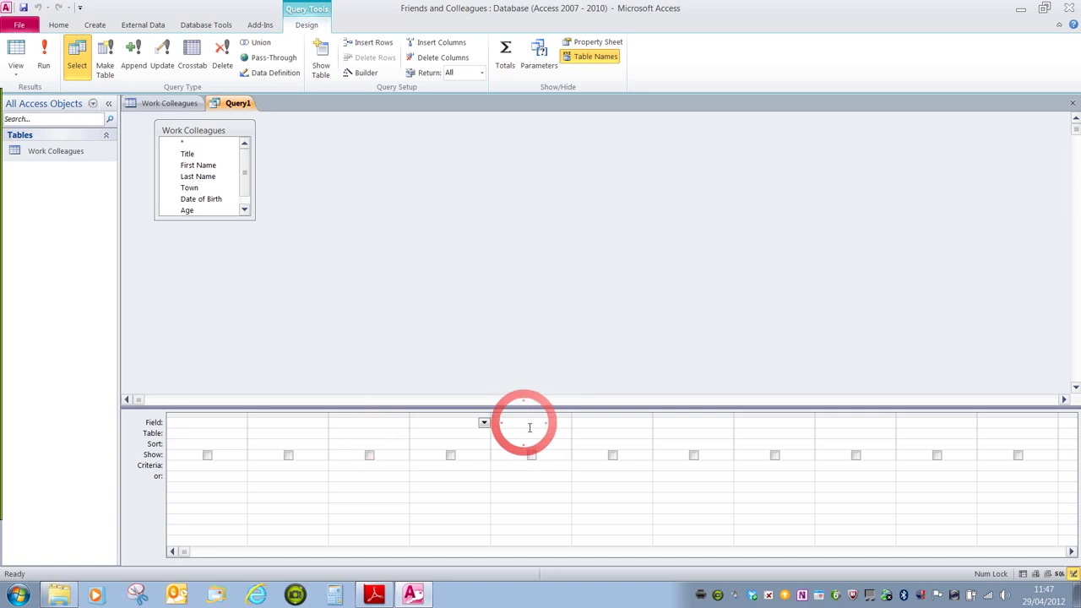
left_click(529, 431)
left_click(603, 426)
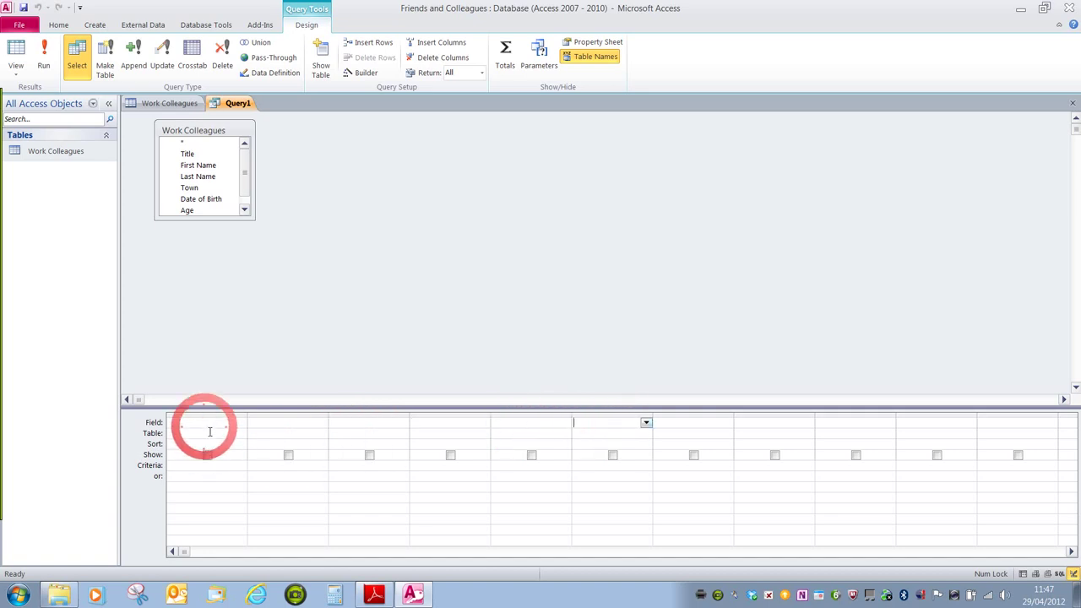
left_click(241, 428)
left_click(241, 424)
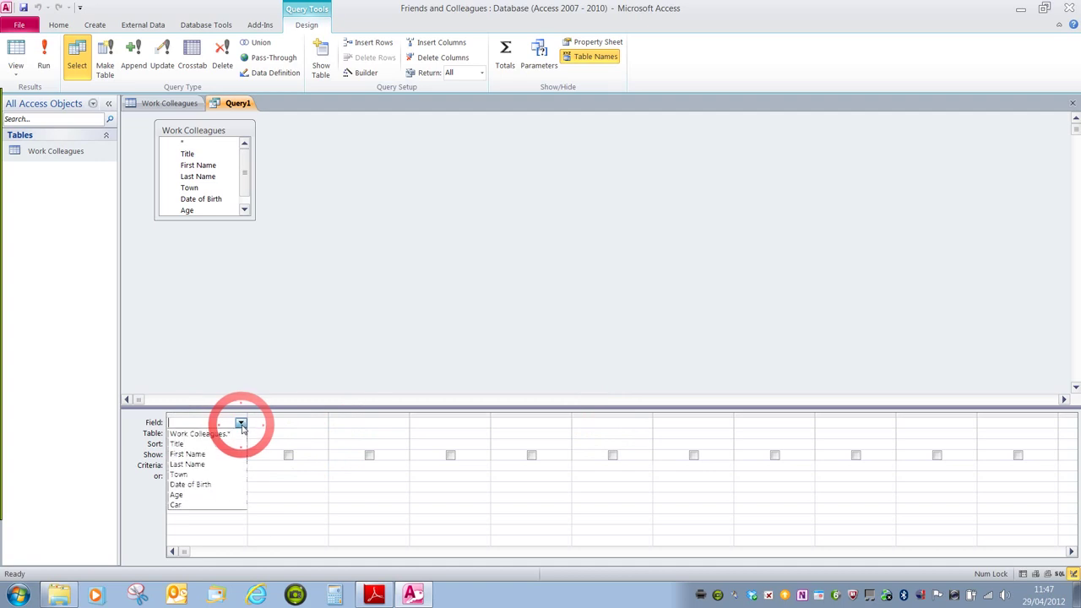
mouse_move(234, 454)
left_mouse_down()
mouse_move(241, 505)
mouse_move(240, 449)
left_mouse_up()
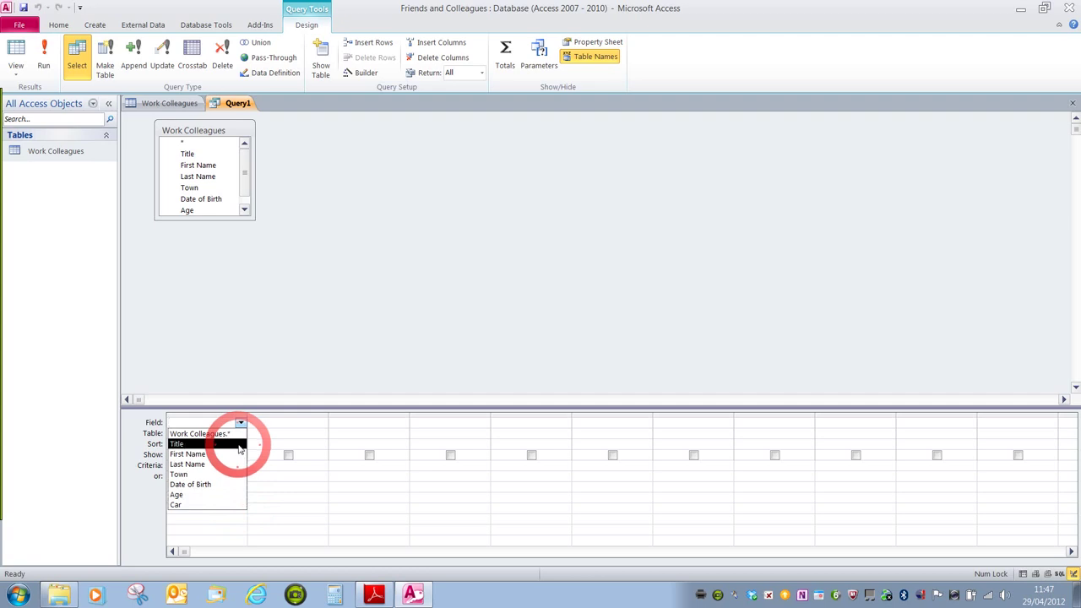
left_click_drag(239, 450, 297, 389)
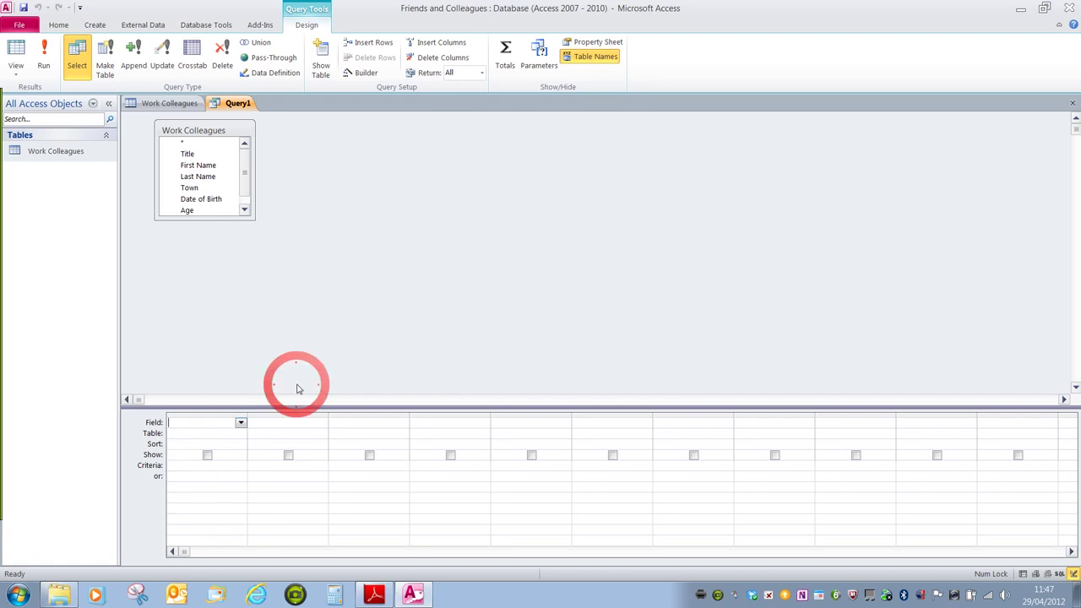
left_click_drag(297, 388, 224, 131)
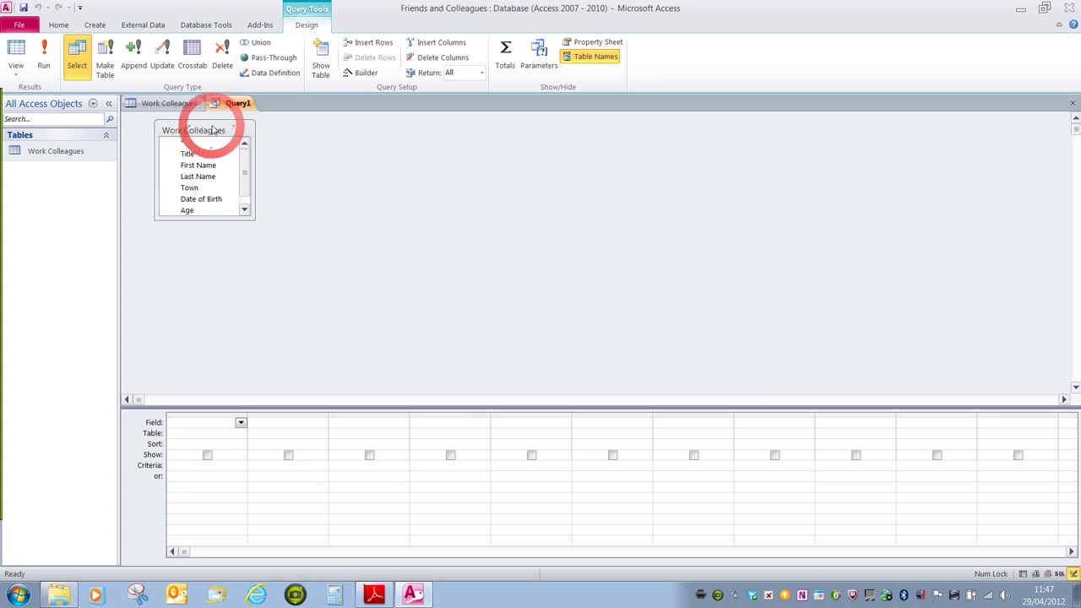
Step: Add all fields of the Work Colleagues table, from Title to Car, to the query design grid
double_click(212, 130)
left_click_drag(204, 169, 197, 173)
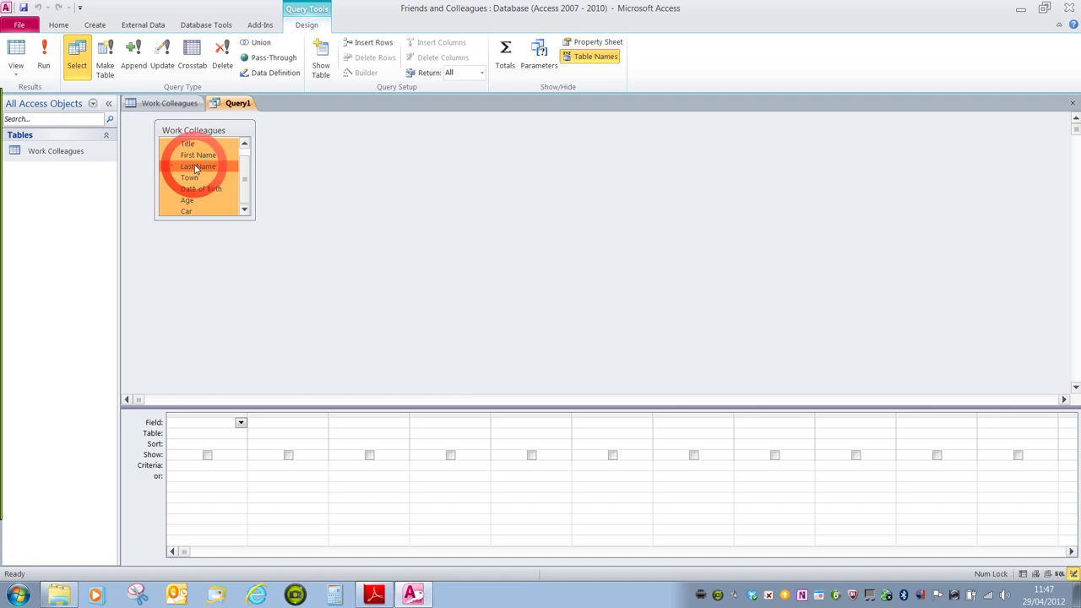
left_click_drag(195, 168, 203, 426)
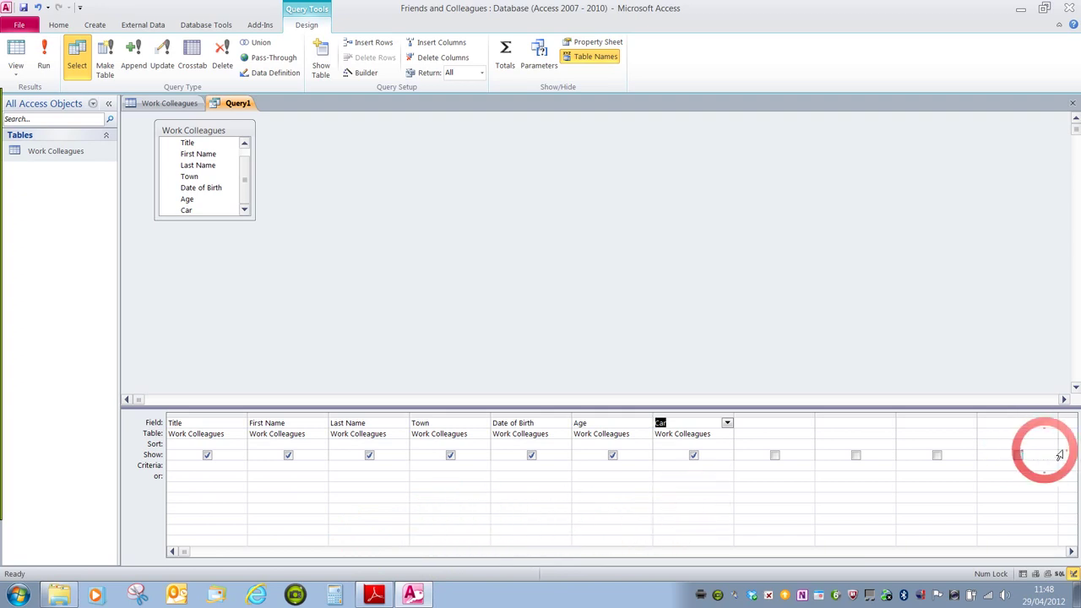
Step: Check the fields and empty columns across the full width of the query design grid
left_click(1071, 552)
left_click(1071, 552)
left_click(1070, 552)
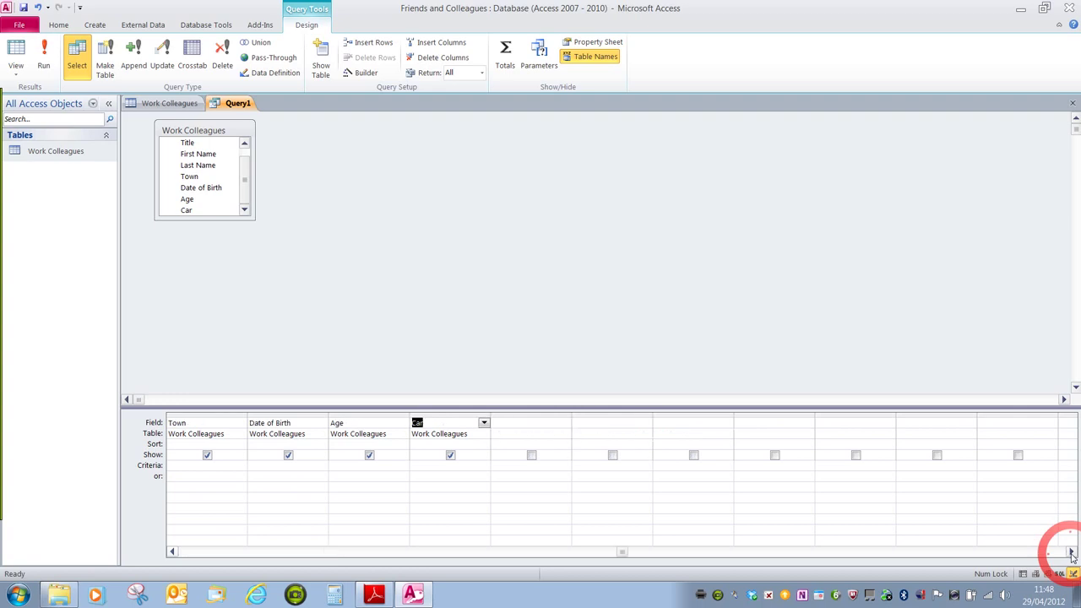
left_click(1070, 552)
left_click(1071, 552)
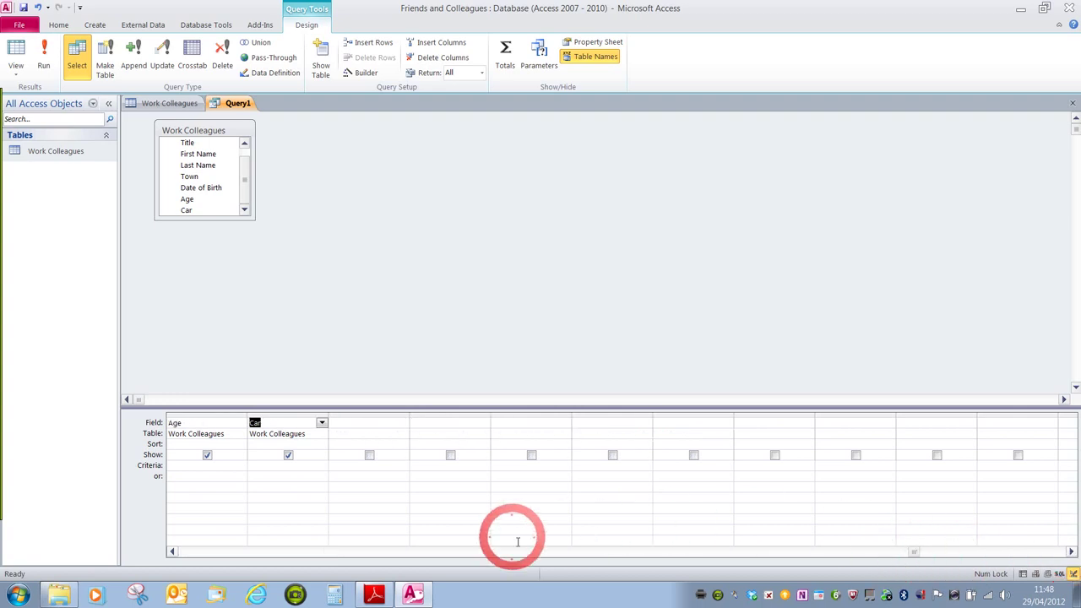
left_click(171, 553)
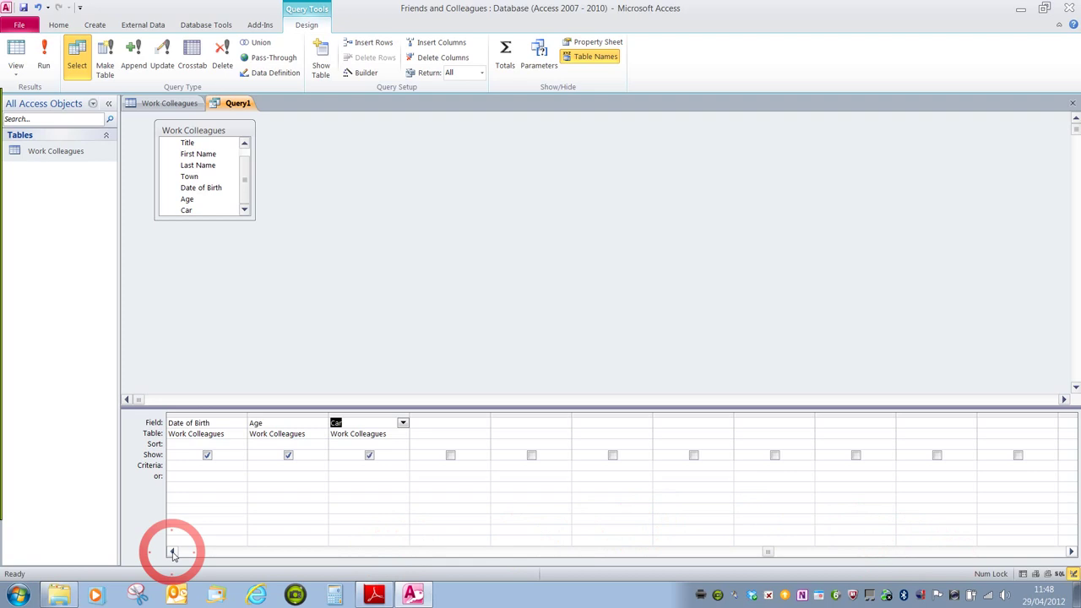
left_click(171, 552)
left_click(171, 552)
left_click(171, 552)
left_click(172, 552)
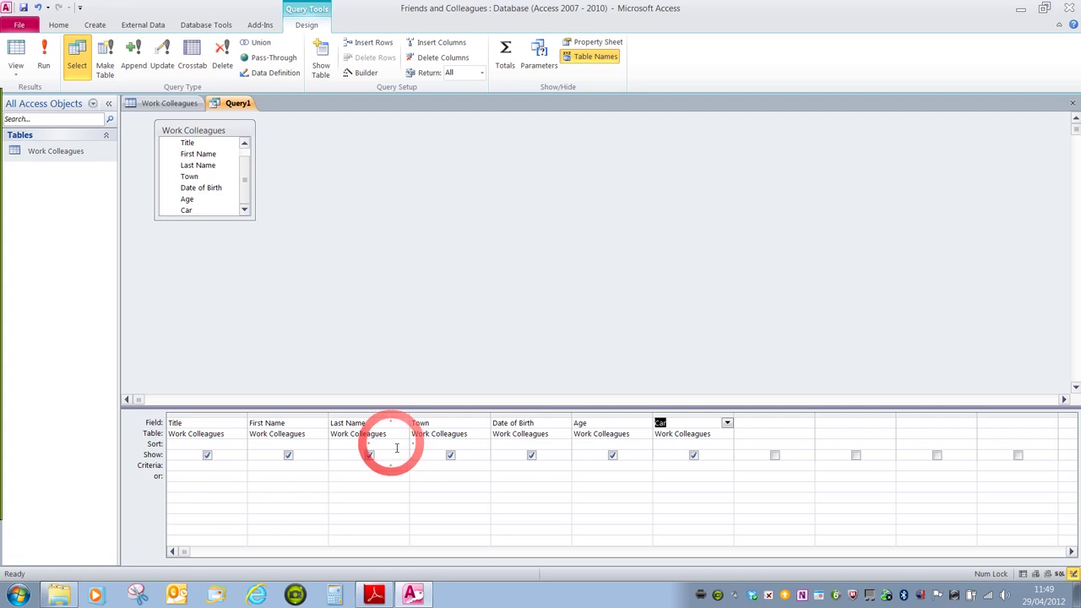
Step: Try a Descending sort on the Last Name field and reset it to (not sorted)
left_click(397, 445)
left_click(404, 446)
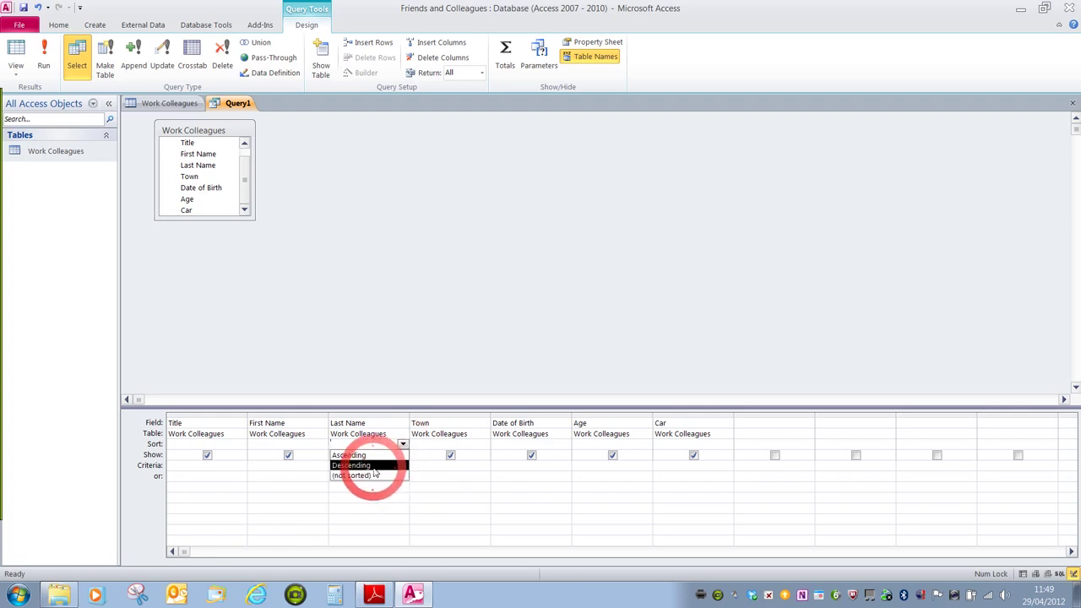
left_click(375, 466)
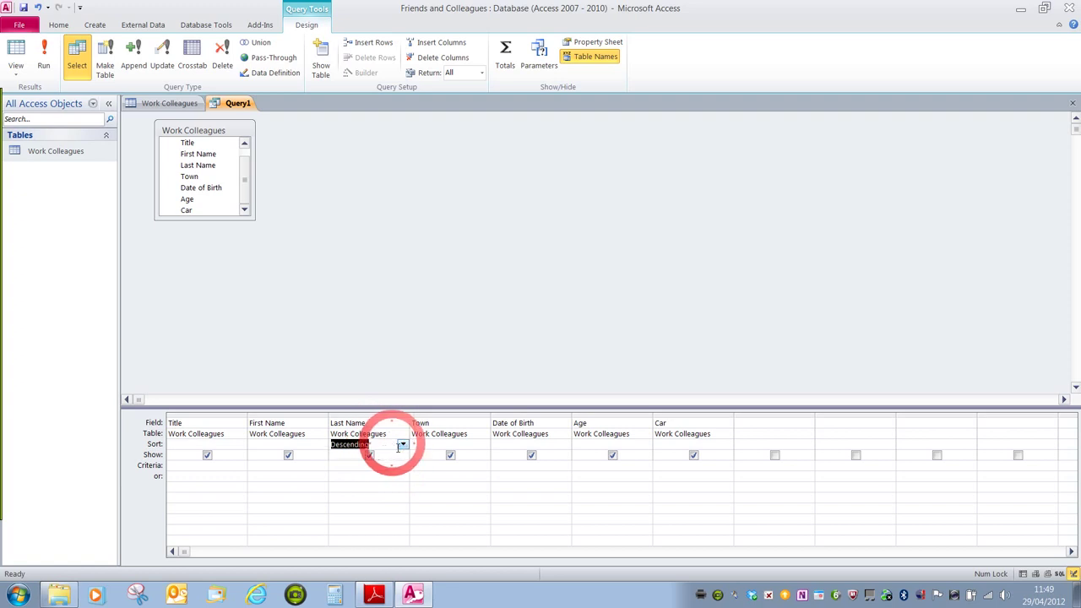
left_click(403, 444)
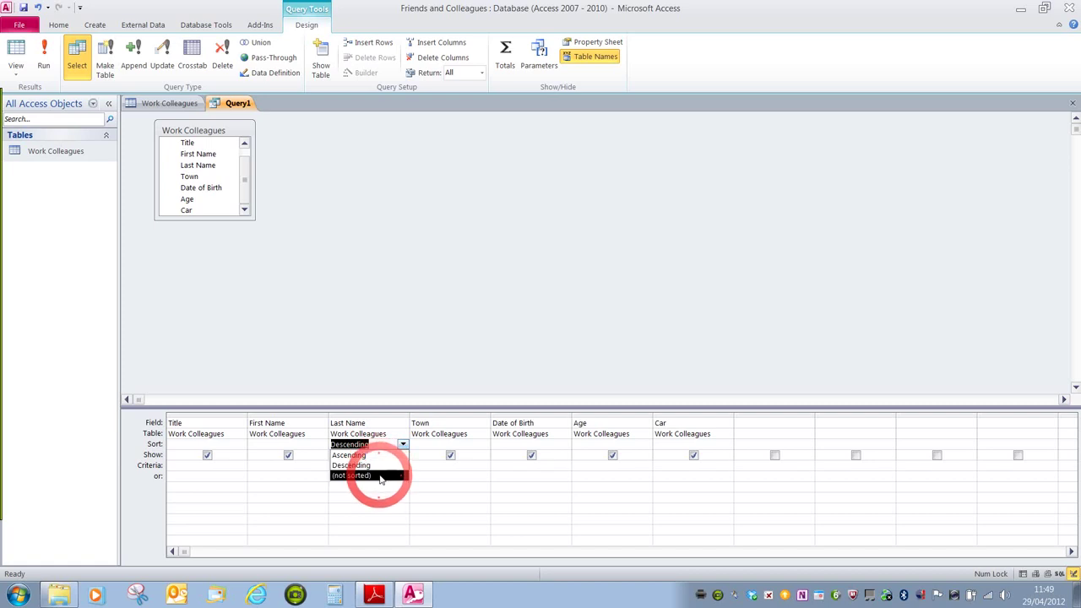
left_click(386, 475)
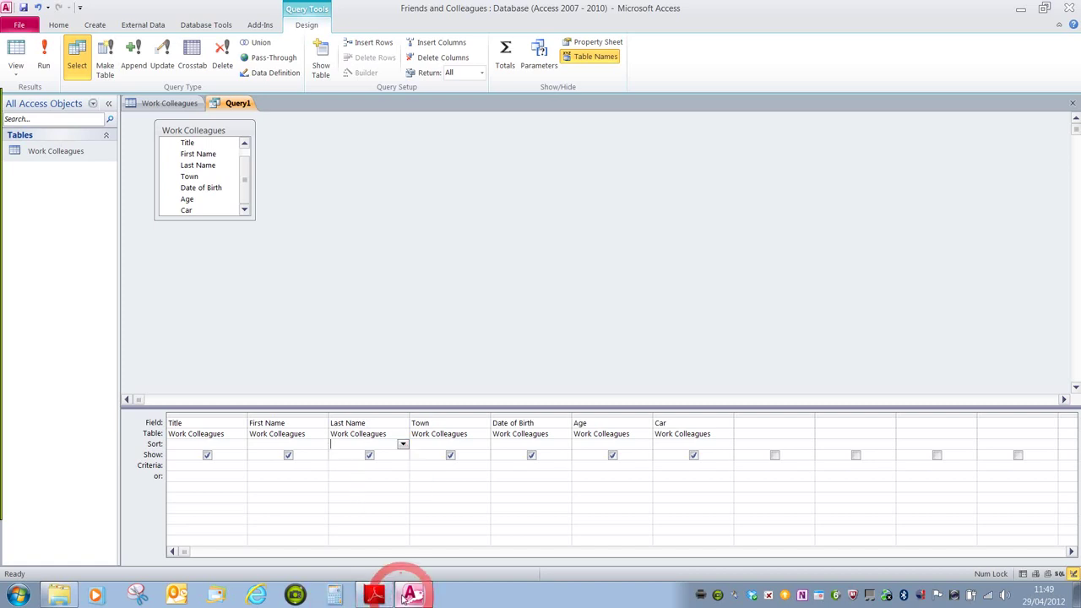
Step: Consult the first query's requirements on the Access Queries Task Sheet in Adobe Reader and return to Microsoft Access
left_click(208, 484)
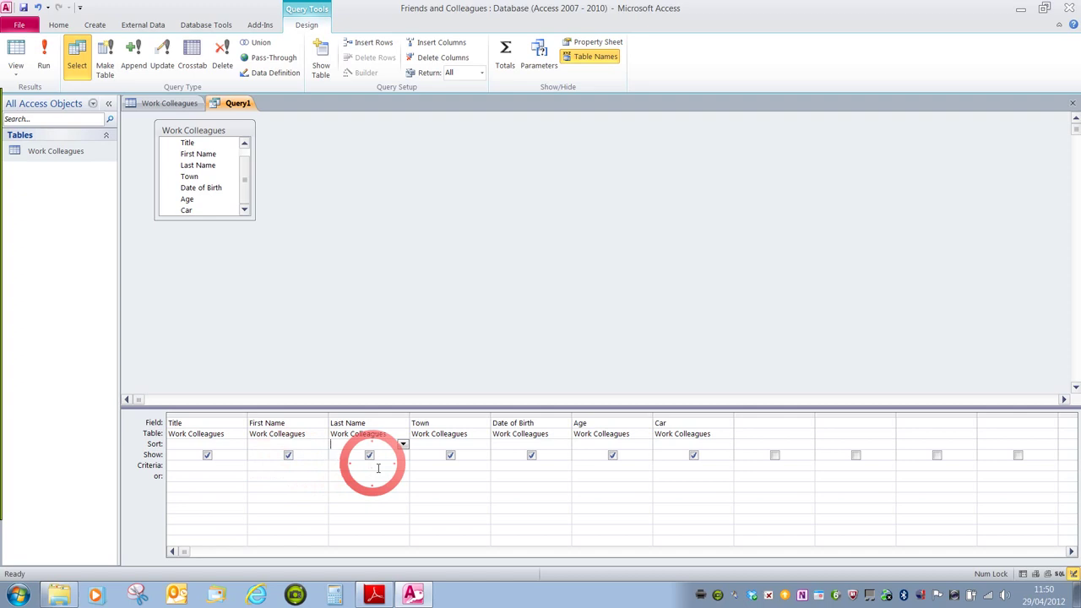
left_click(377, 596)
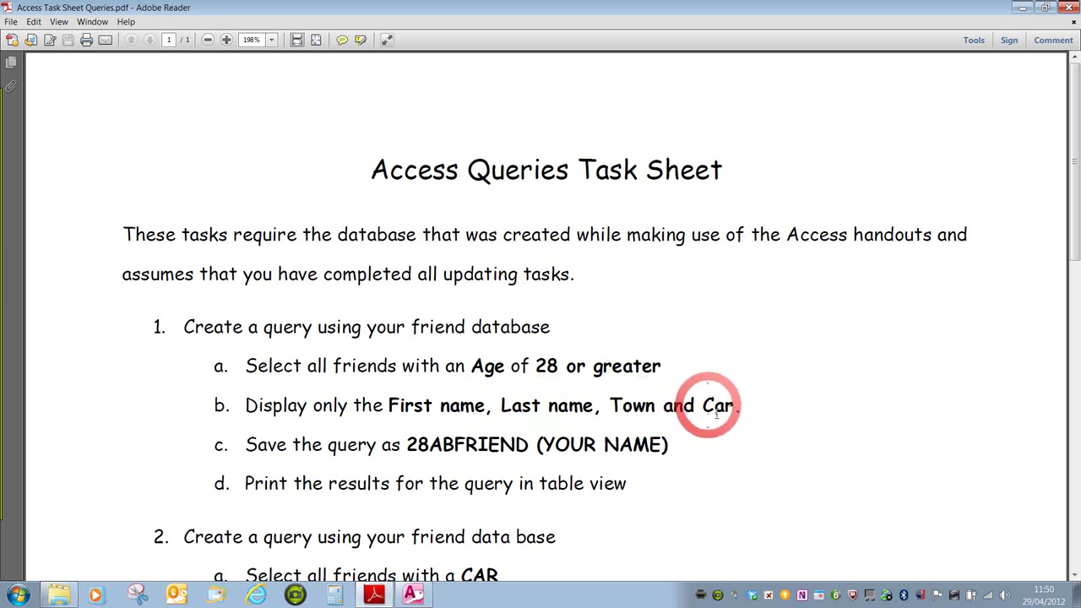
left_click(413, 595)
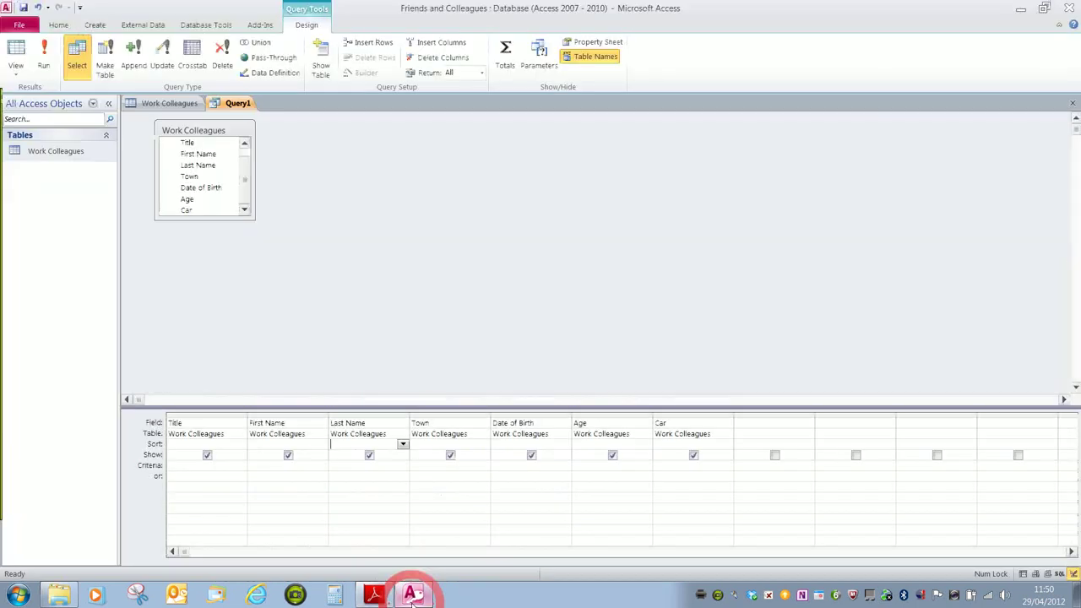
Step: Hide the Title, Date of Birth and Age fields from the query's output, keeping them in the design grid
left_click(215, 463)
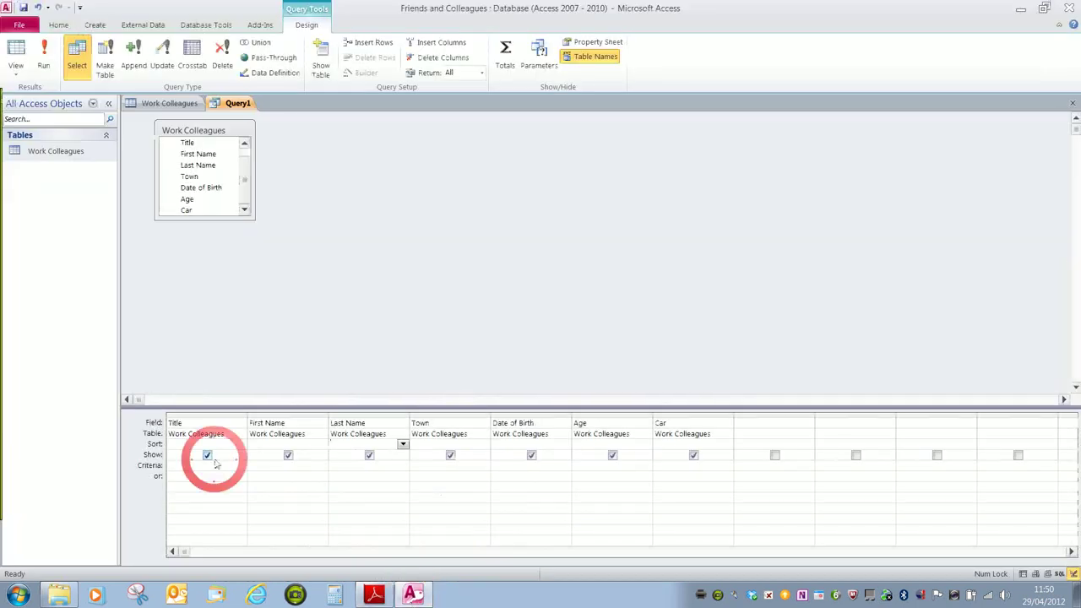
left_click(207, 456)
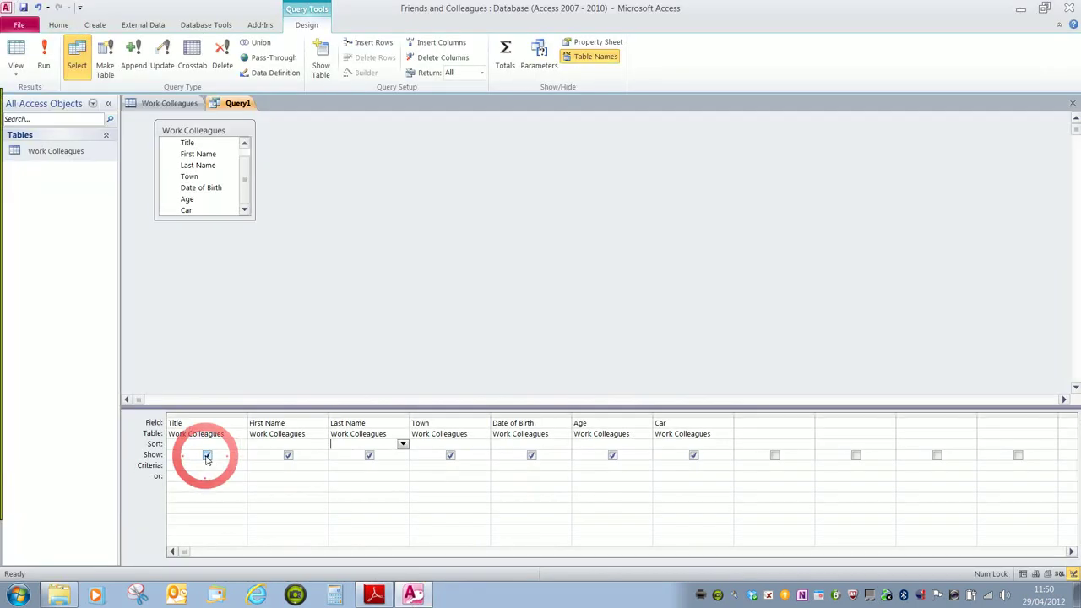
left_click(531, 456)
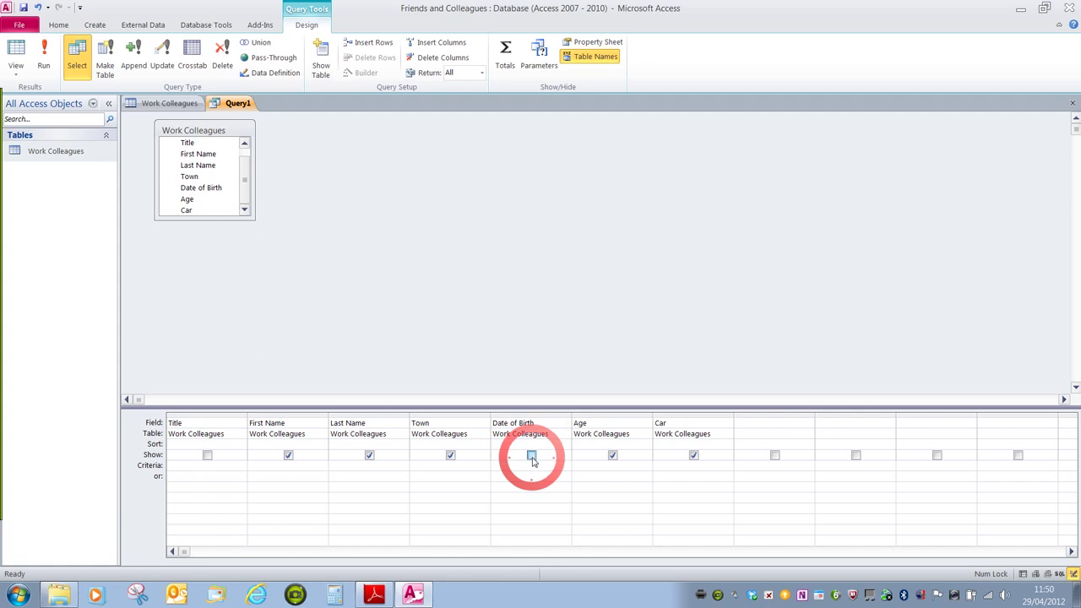
left_click(612, 456)
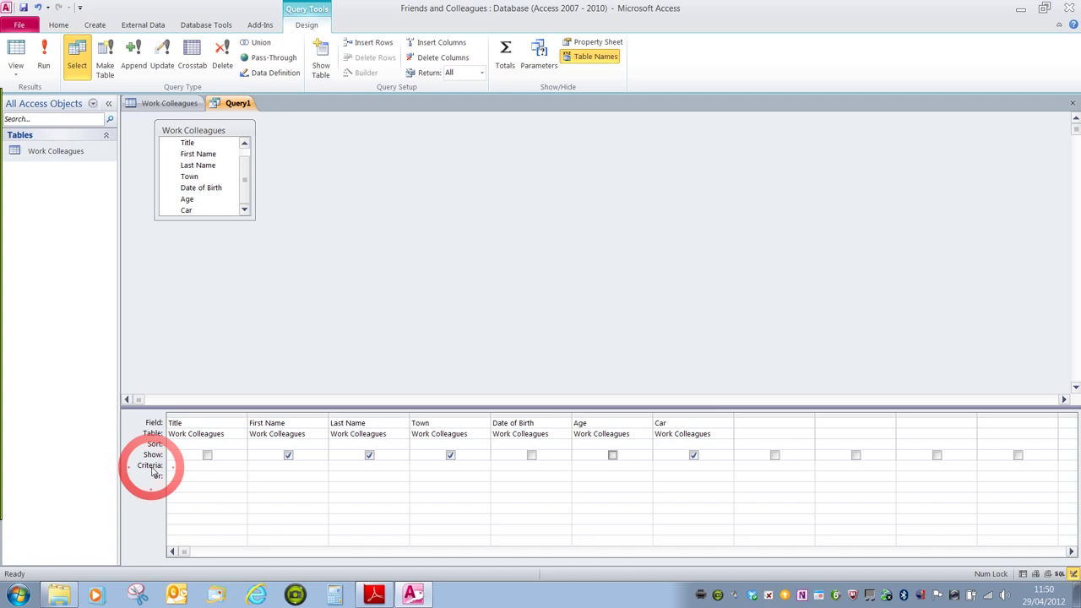
Step: Try the criterion Lon on the Town field, compare it with the Work Colleagues table's town codes, and clear it
left_click(428, 471)
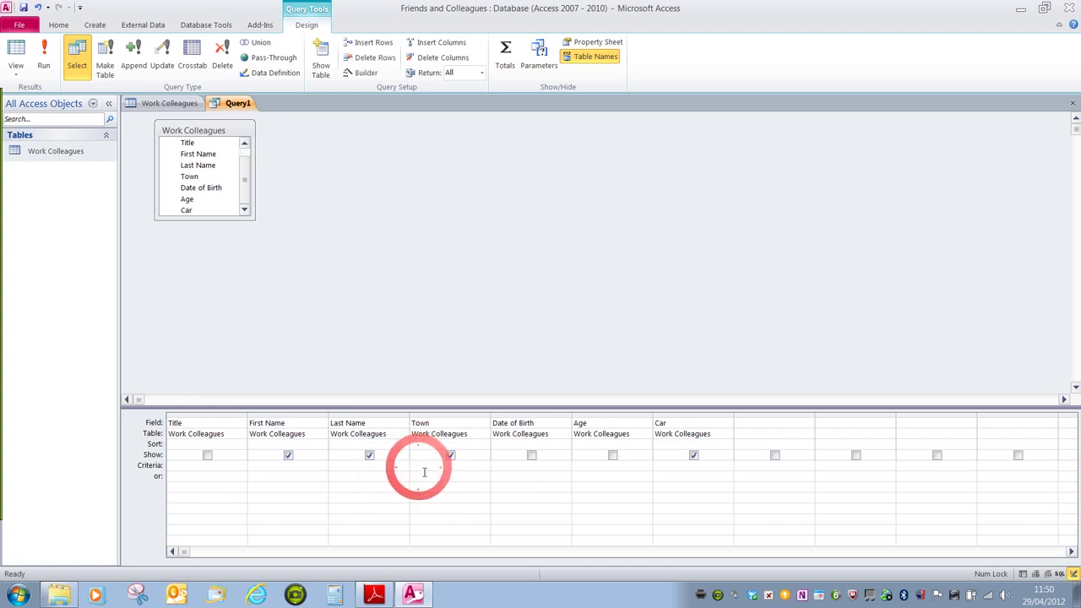
type("Lon")
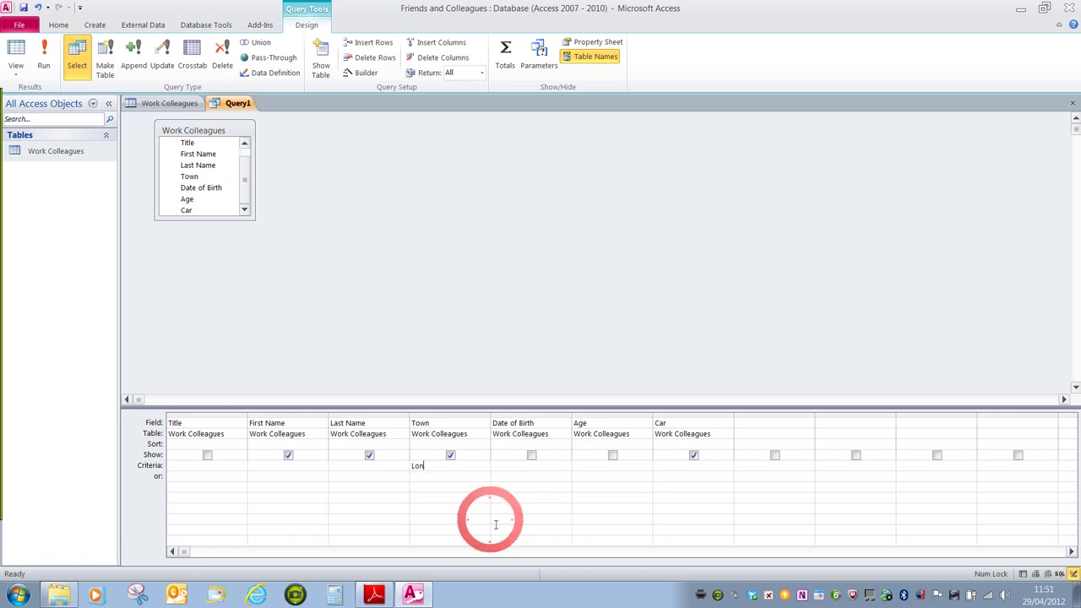
left_click(139, 107)
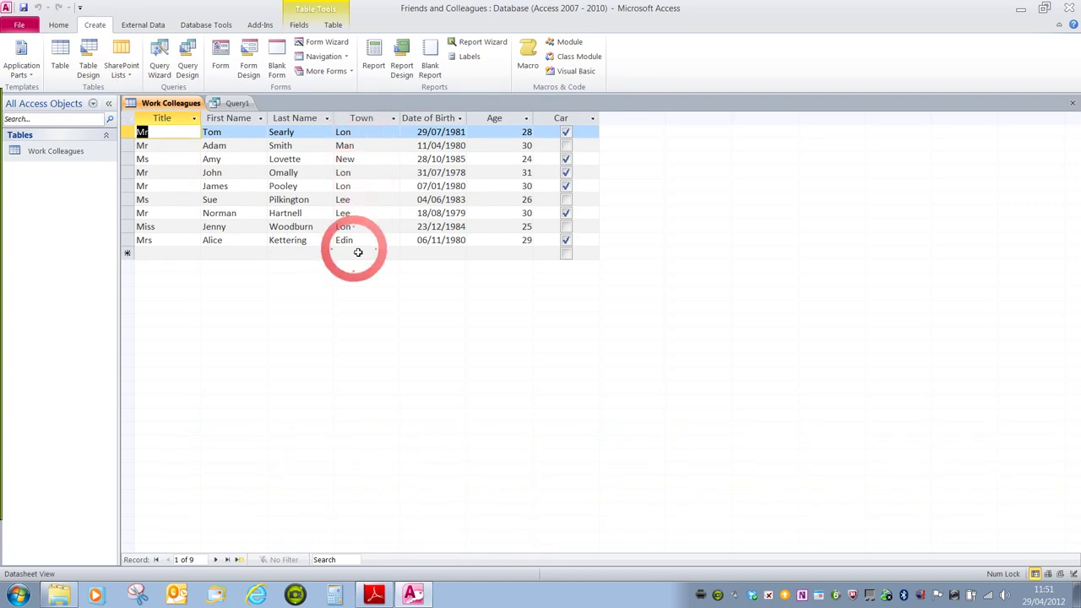
left_click(235, 105)
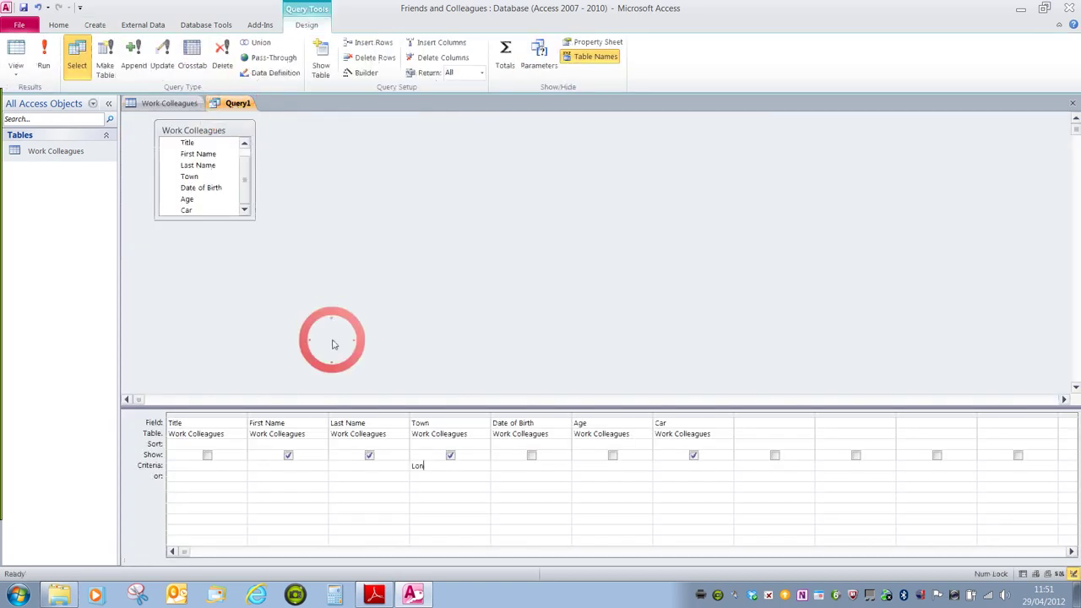
left_click(430, 470)
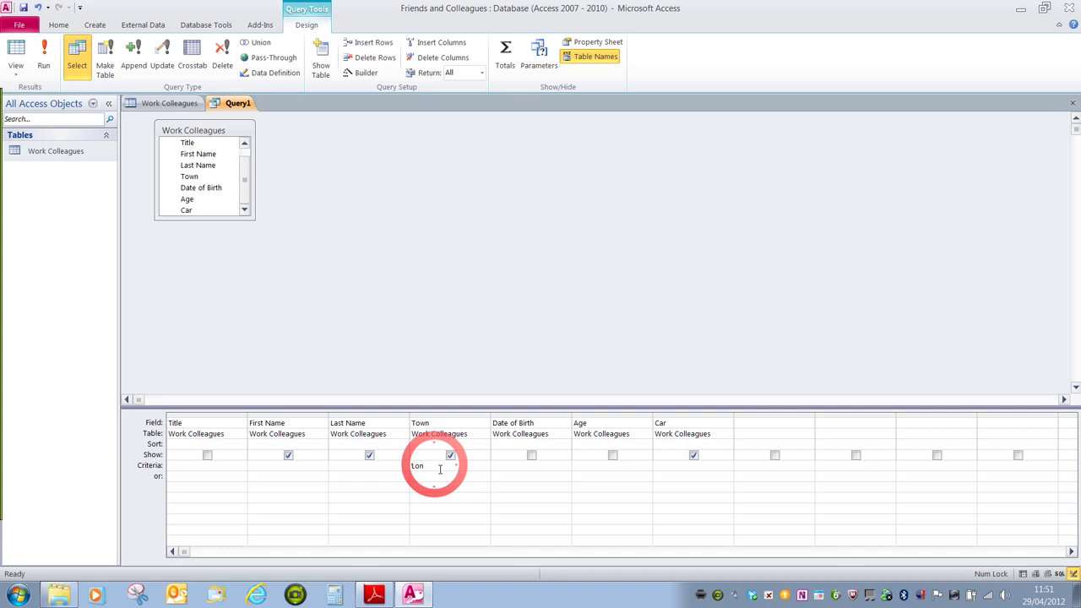
left_click_drag(440, 469, 405, 476)
key("BackSpace")
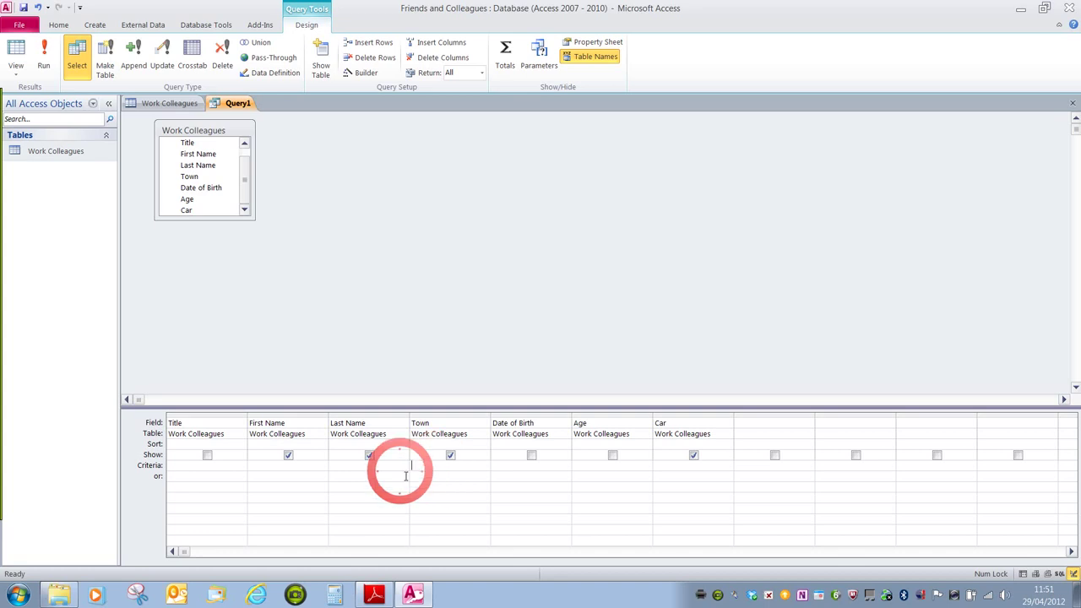
Step: Try the criterion Mr on the Title field, check it against the titles in the Work Colleagues table, and clear it
left_click(198, 469)
type("M")
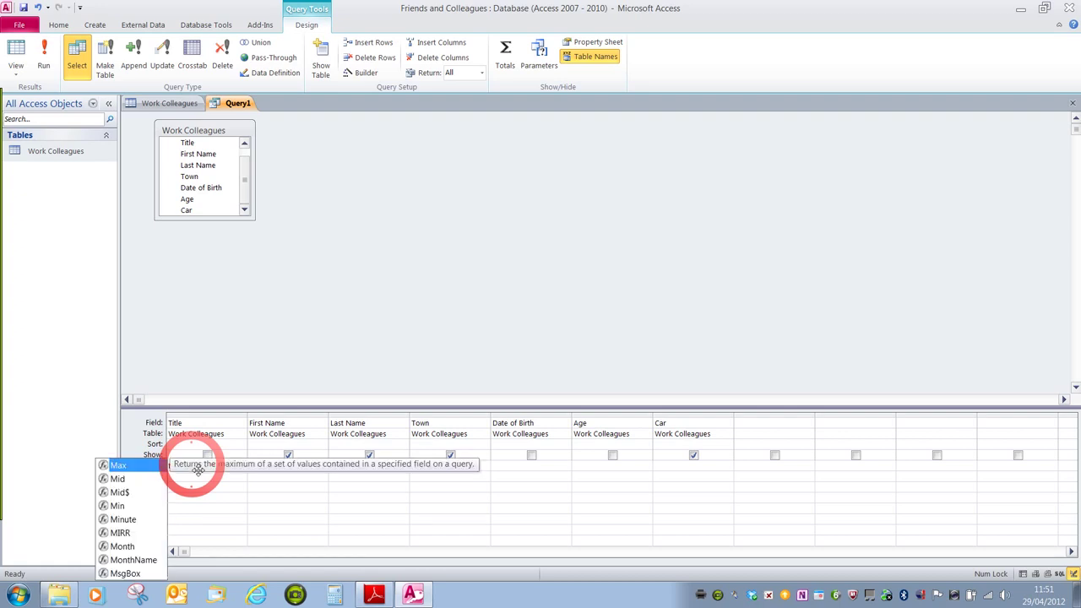
type("r")
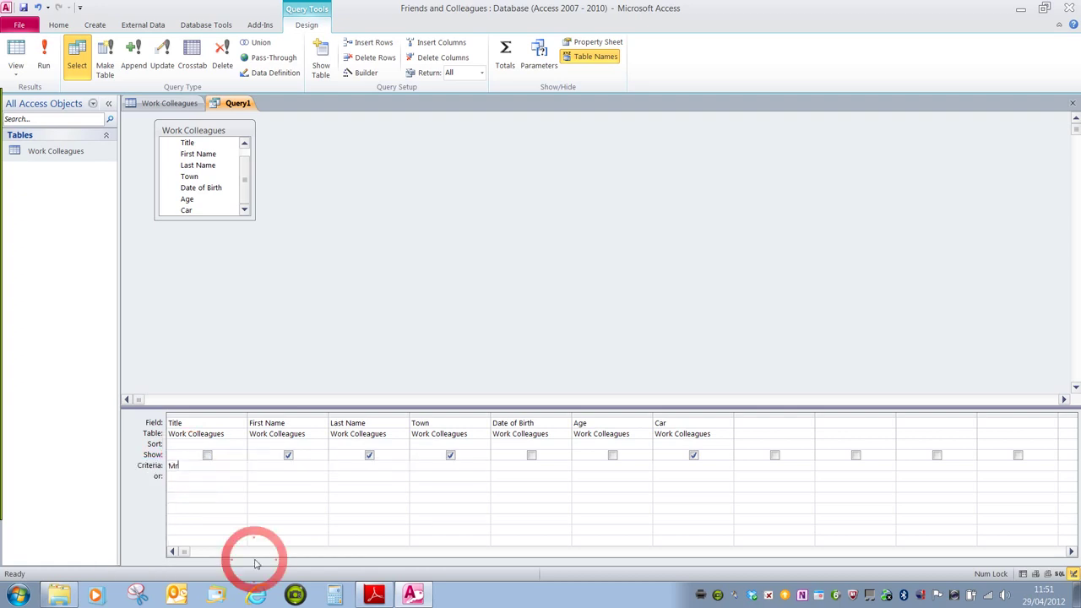
left_click(165, 103)
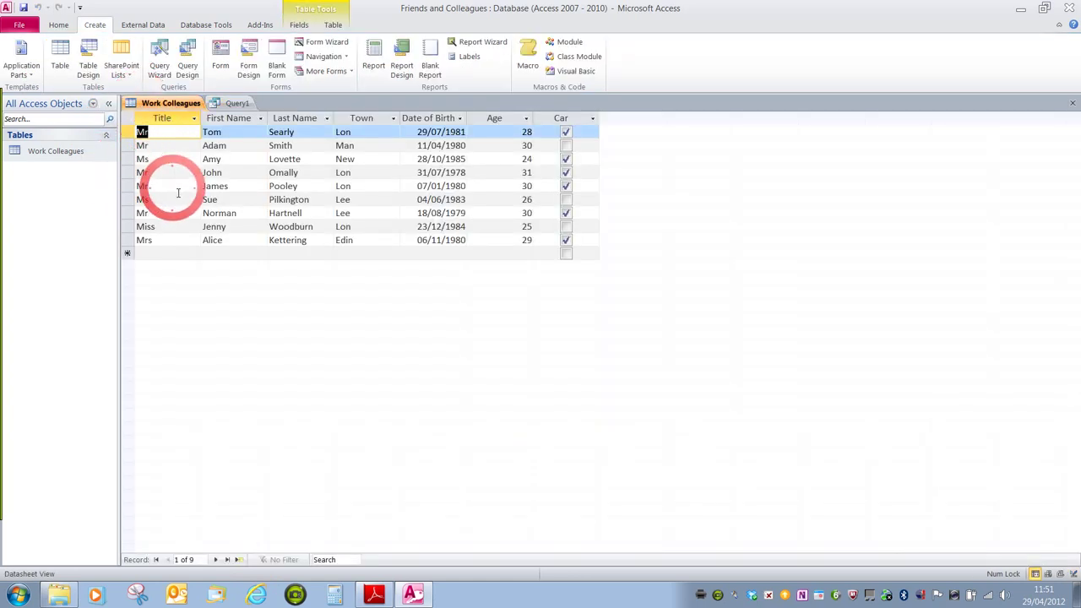
left_click(243, 104)
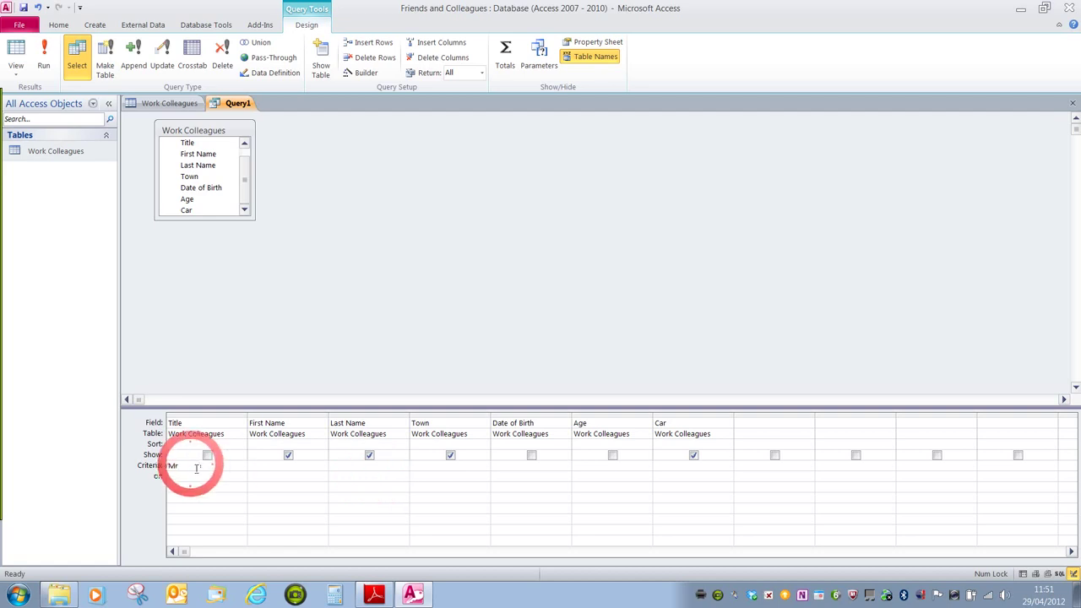
double_click(171, 469)
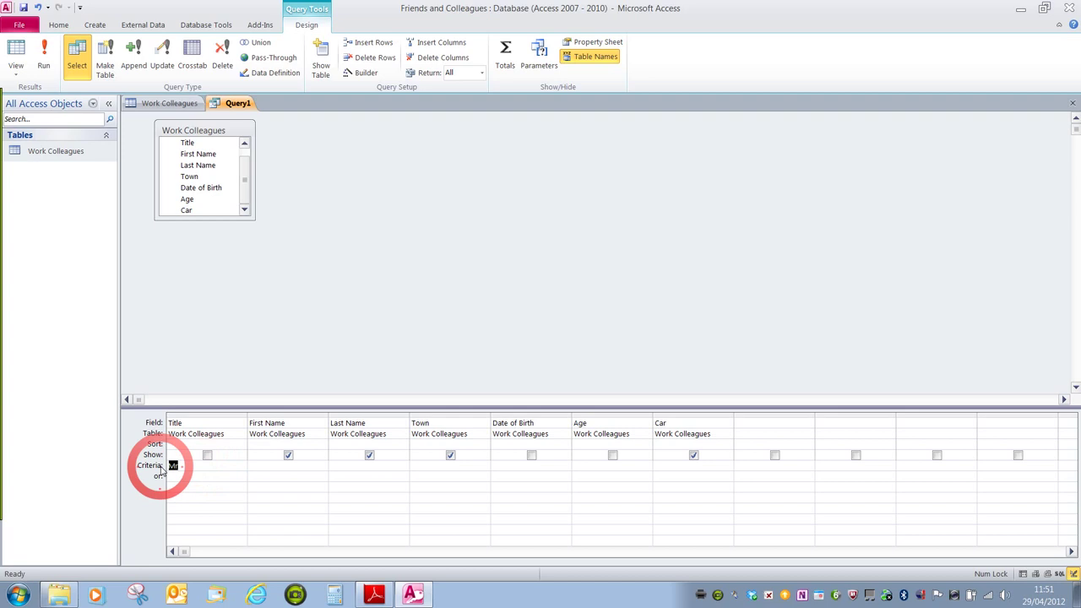
key("Delete")
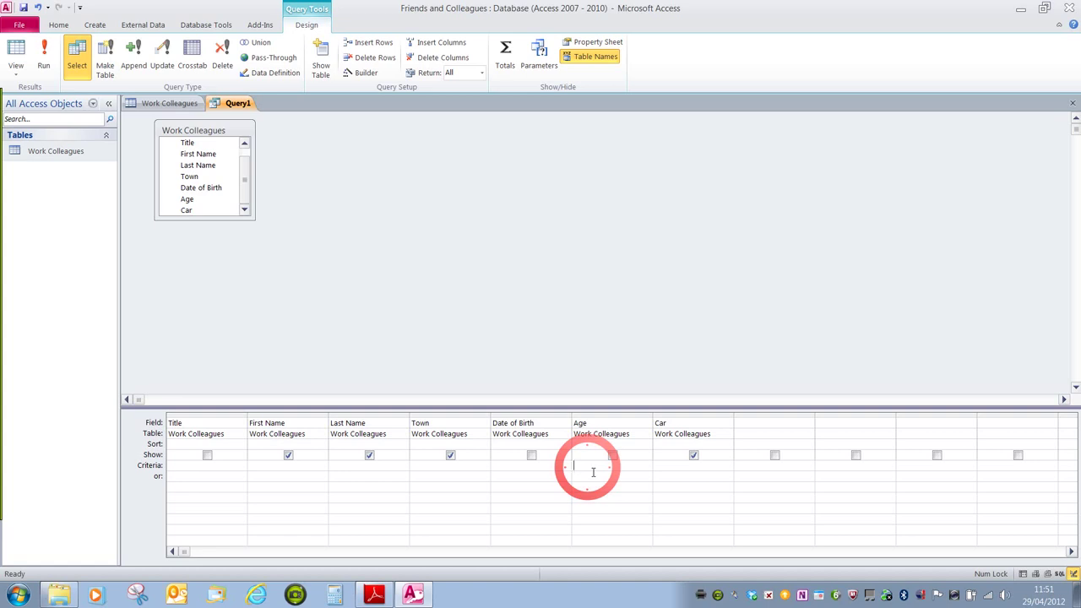
Step: Set the Age field's criterion to 28 and run the query
type("28")
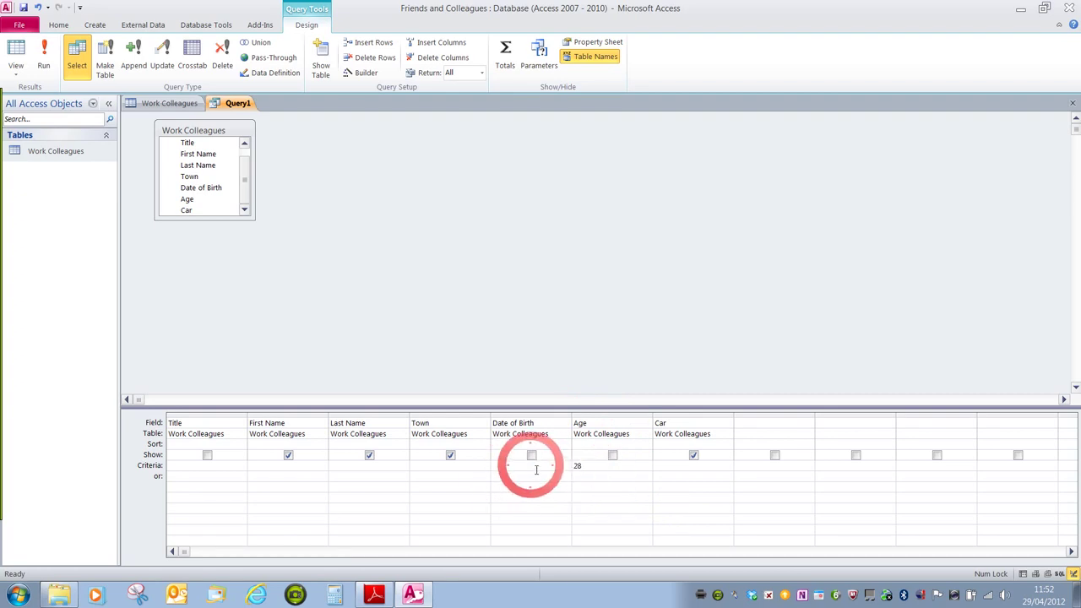
left_click(180, 244)
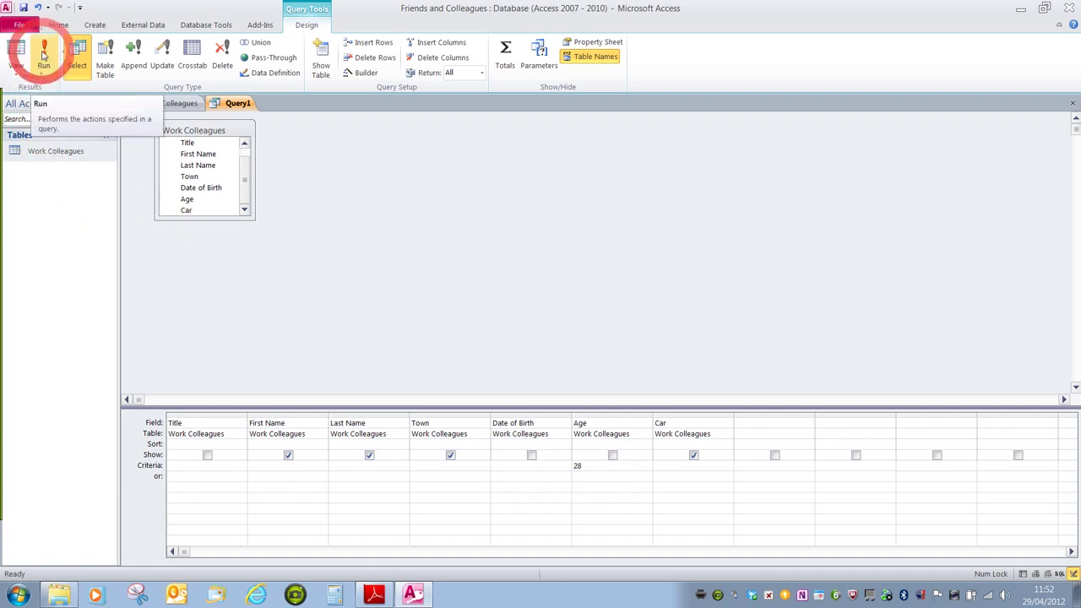
left_click(43, 55)
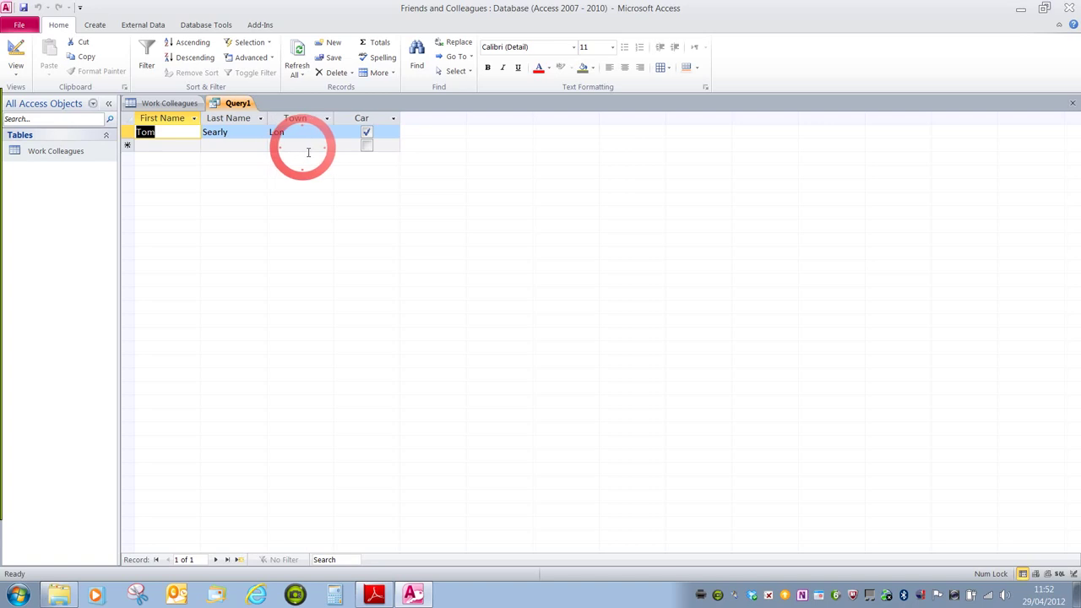
Step: Compare the query results with the Work Colleagues table and the first task in Adobe Reader, returning to Microsoft Access
left_click(170, 105)
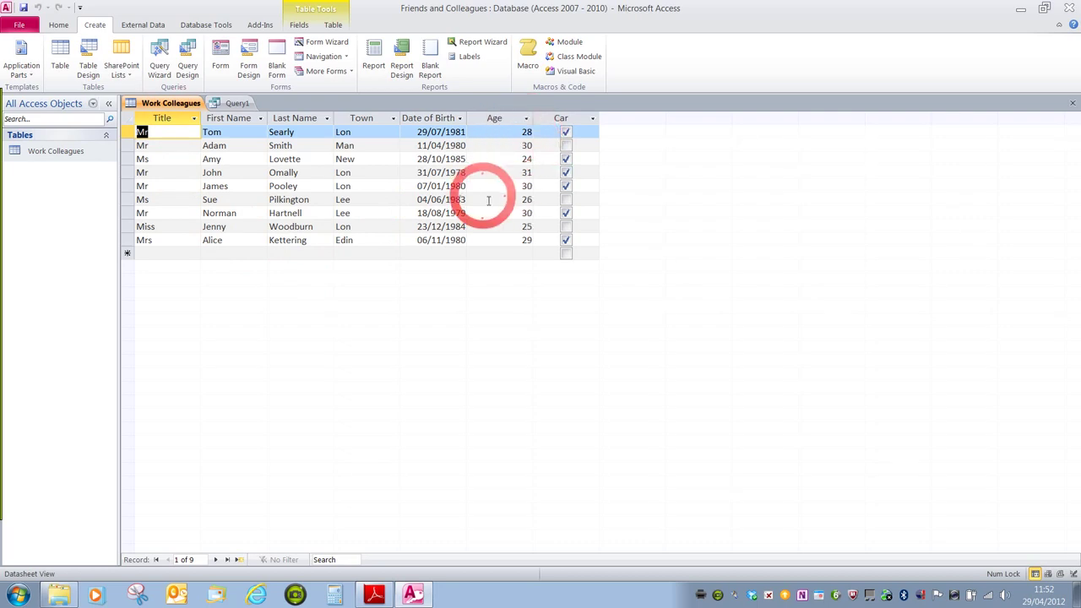
left_click(234, 103)
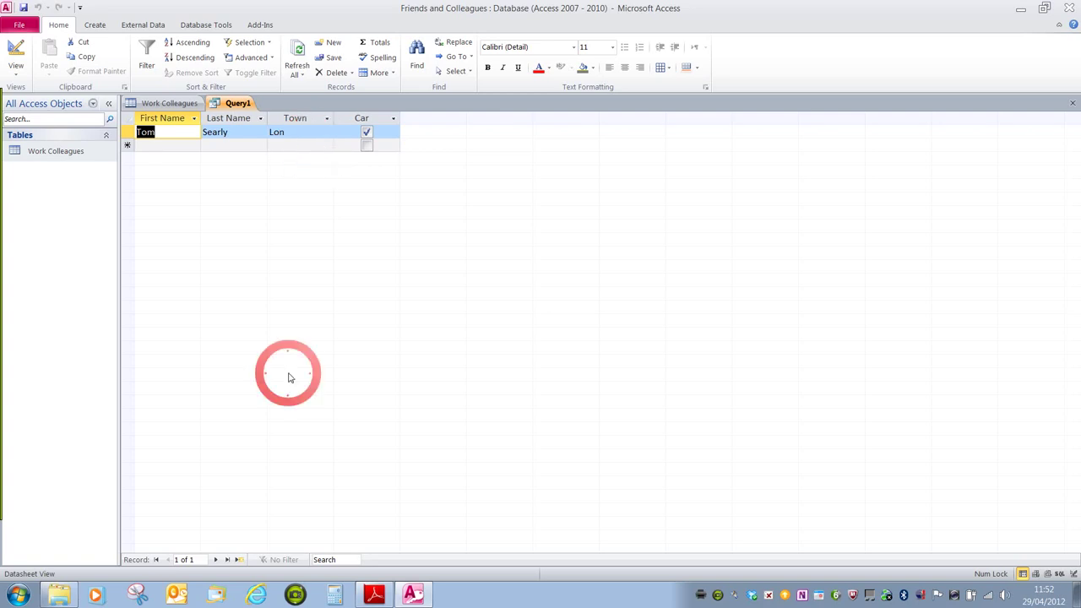
left_click(374, 593)
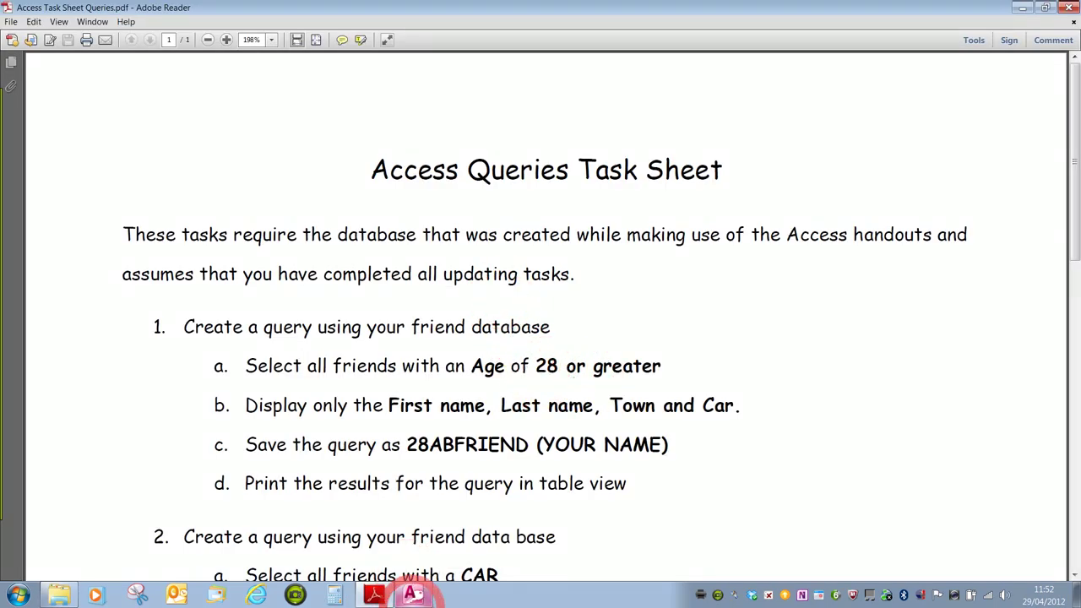
left_click(411, 593)
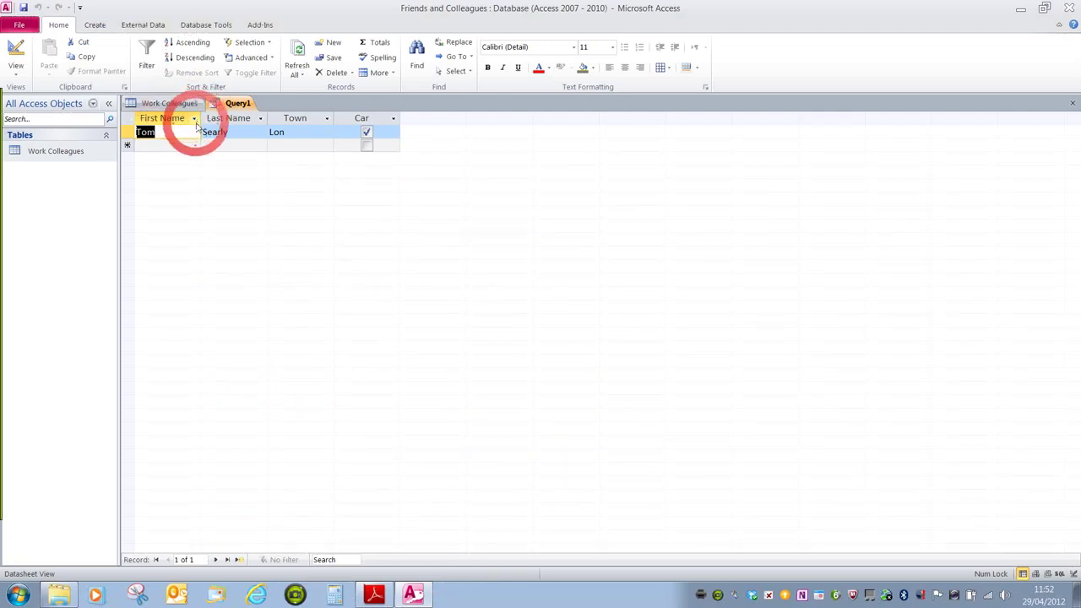
Step: Change the Age criterion to <>=28 in the query's Design view and try running the query
left_click(16, 50)
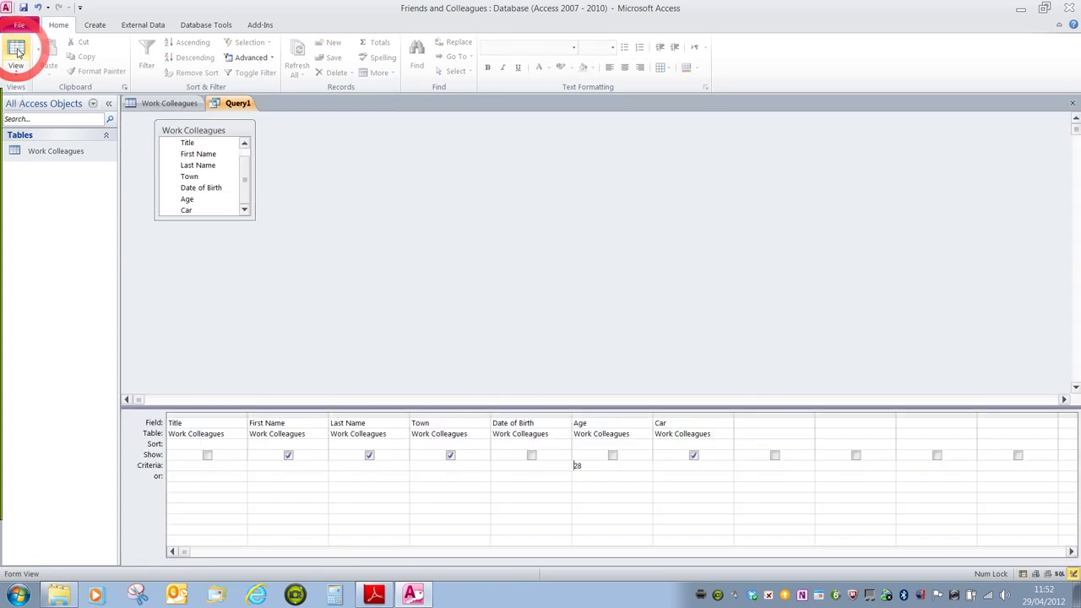
left_click(589, 467)
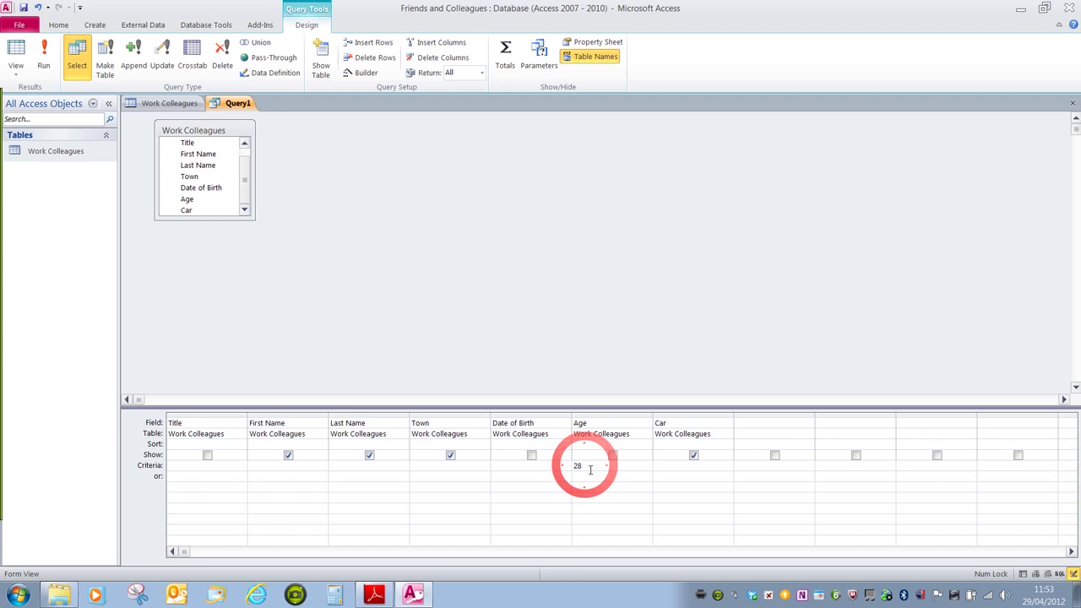
type("<")
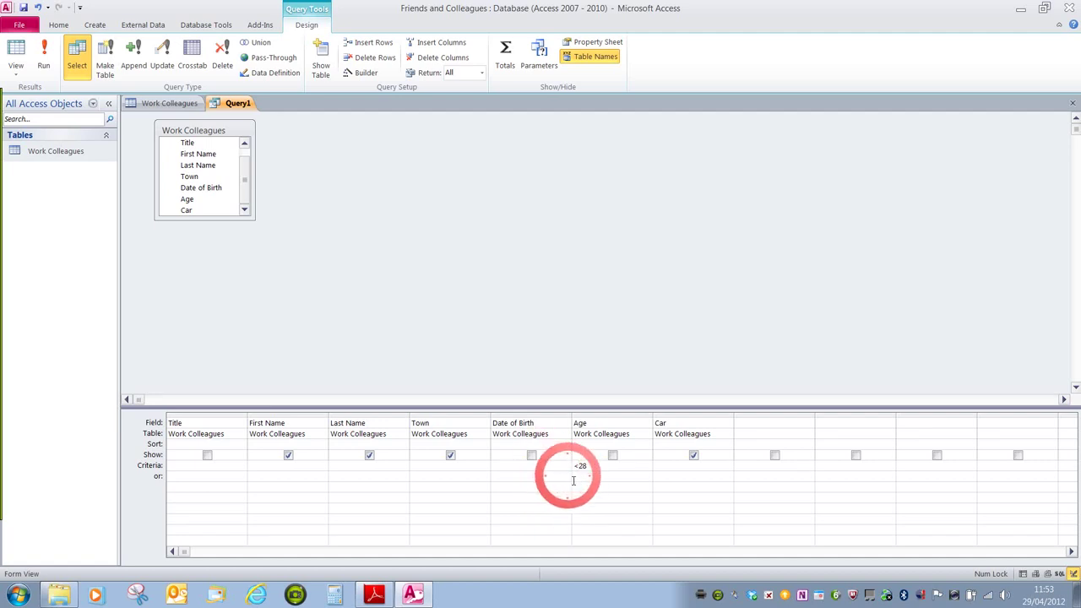
type(">")
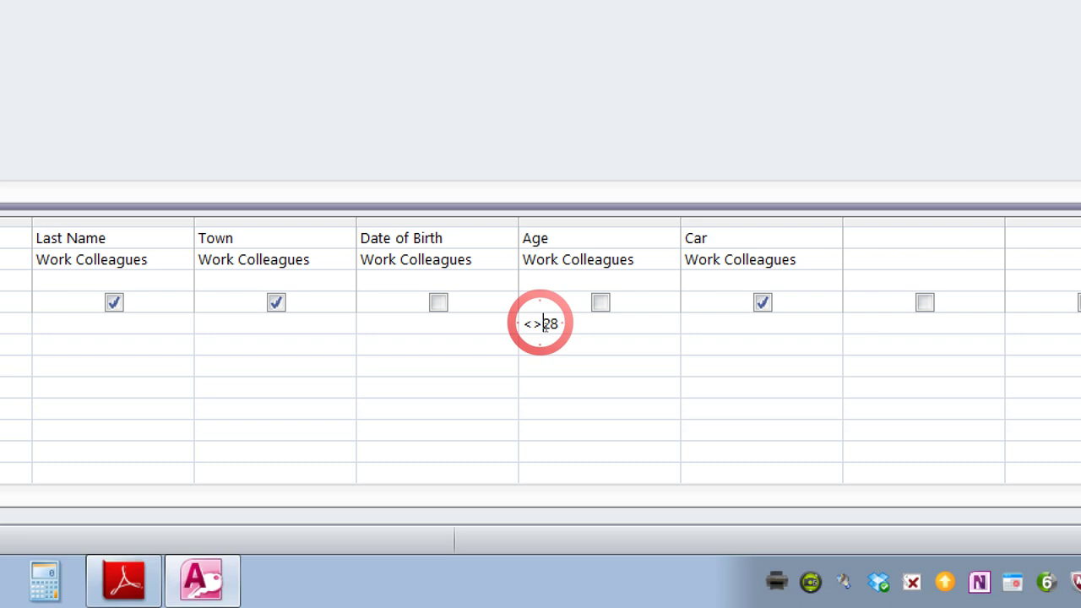
type("=")
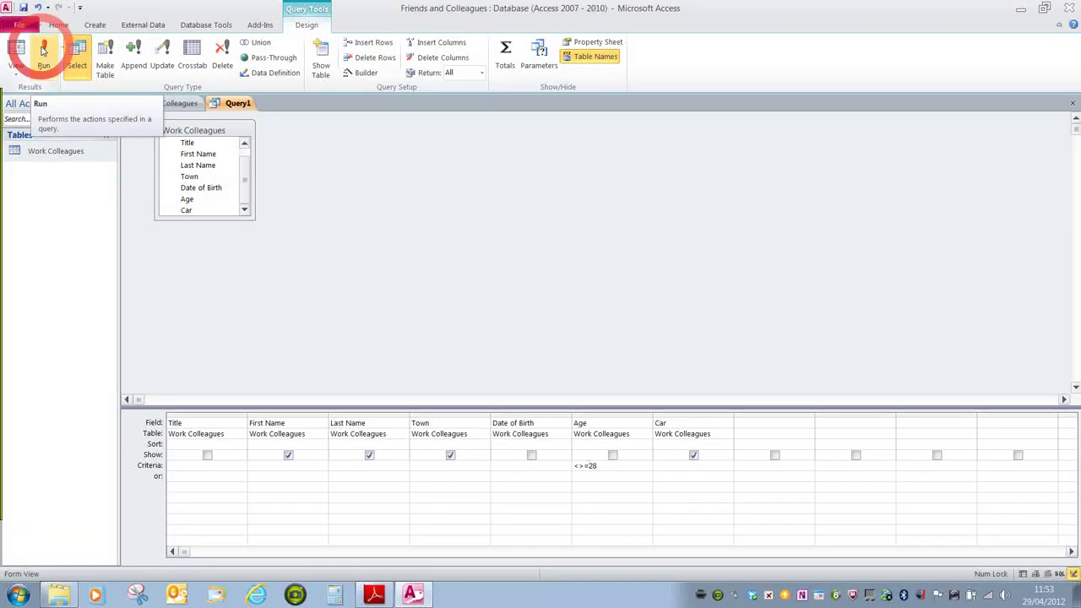
left_click(43, 51)
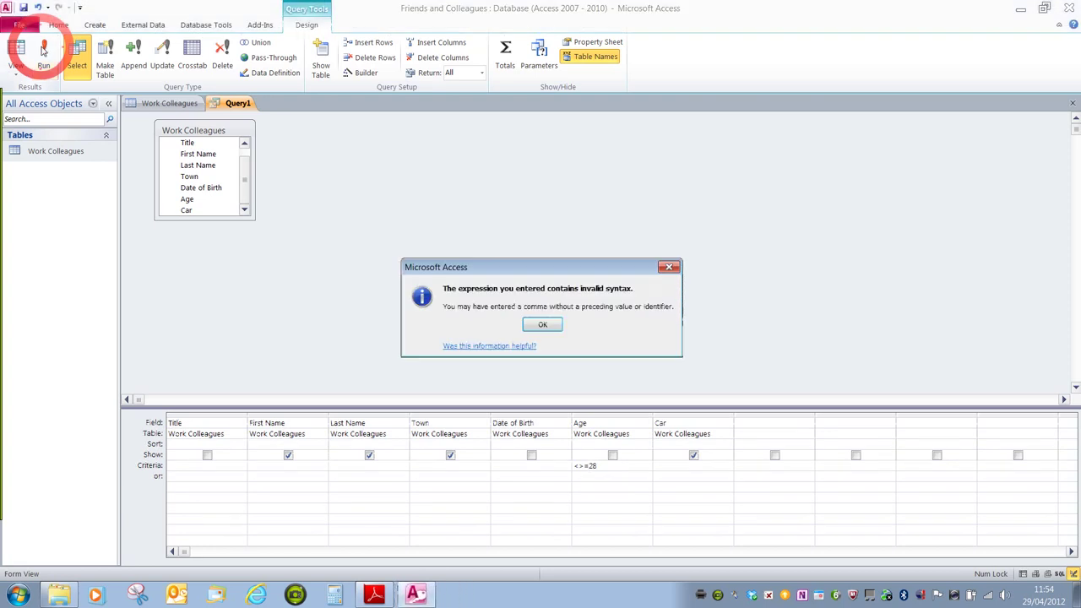
left_click(387, 310)
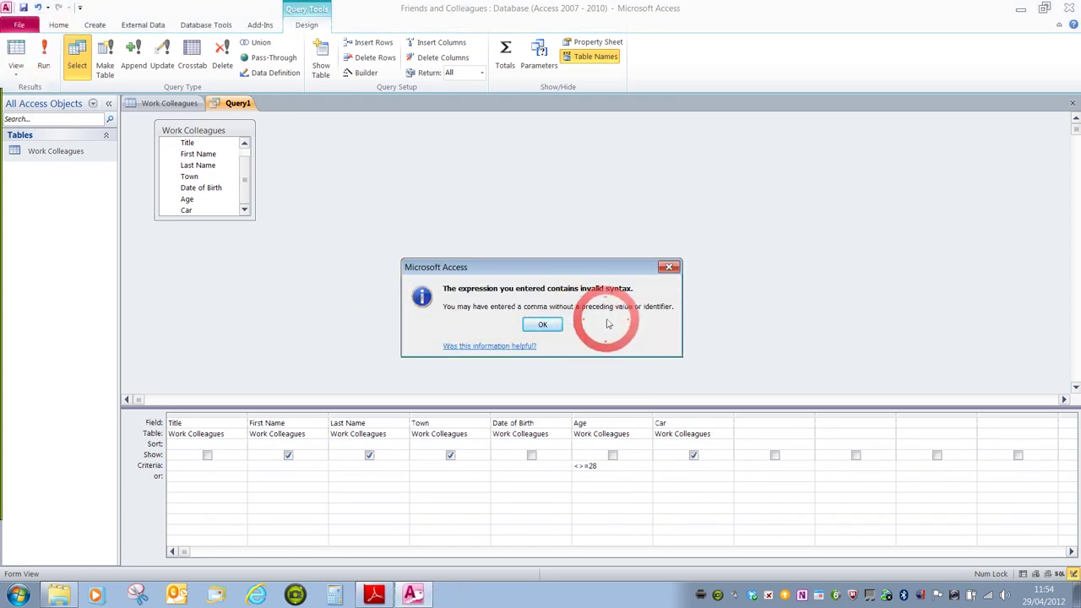
left_click(542, 326)
Step: Correct the Age criterion to >=28 and run the query
left_click_drag(586, 466, 575, 471)
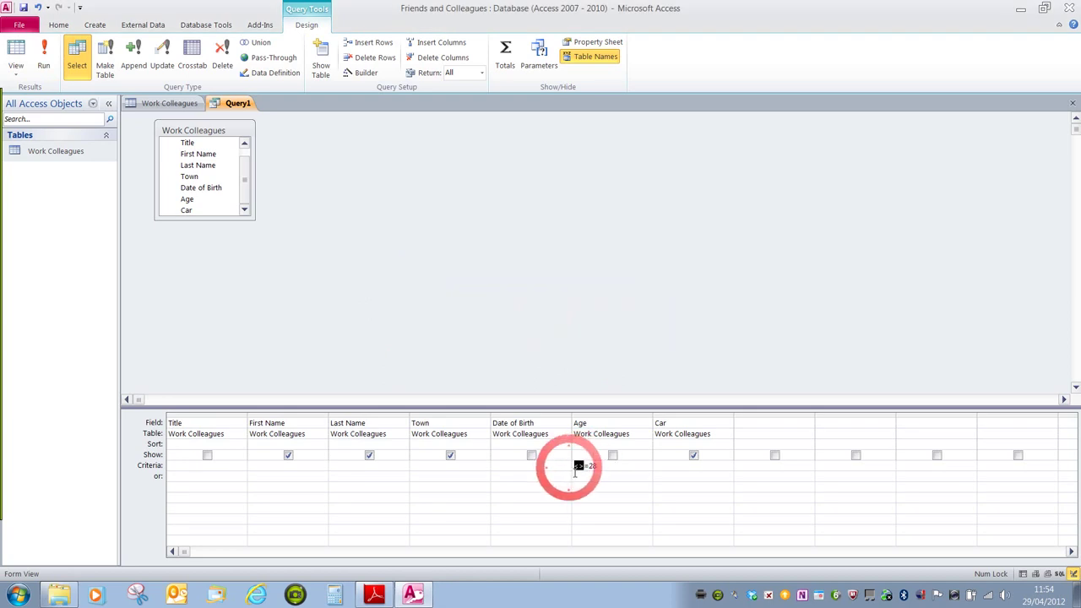
key("Delete")
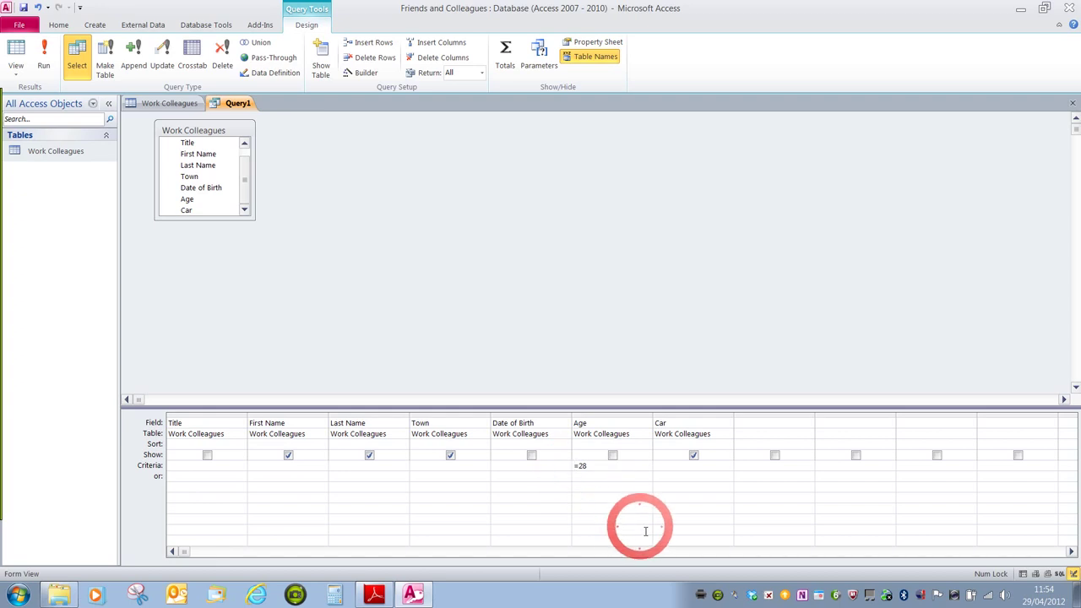
type(">")
left_click(580, 478)
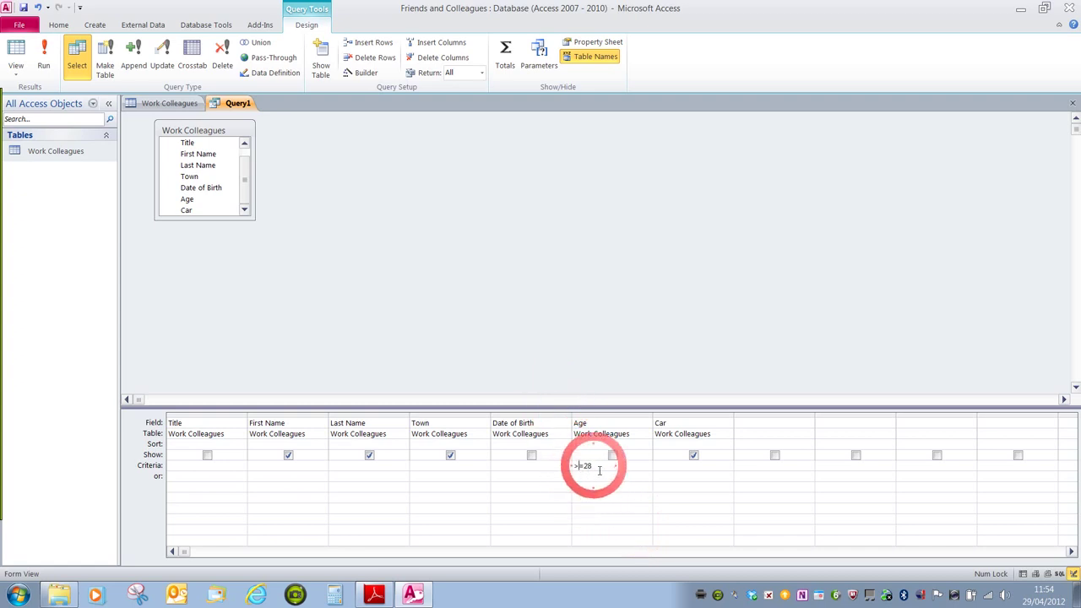
left_click(45, 66)
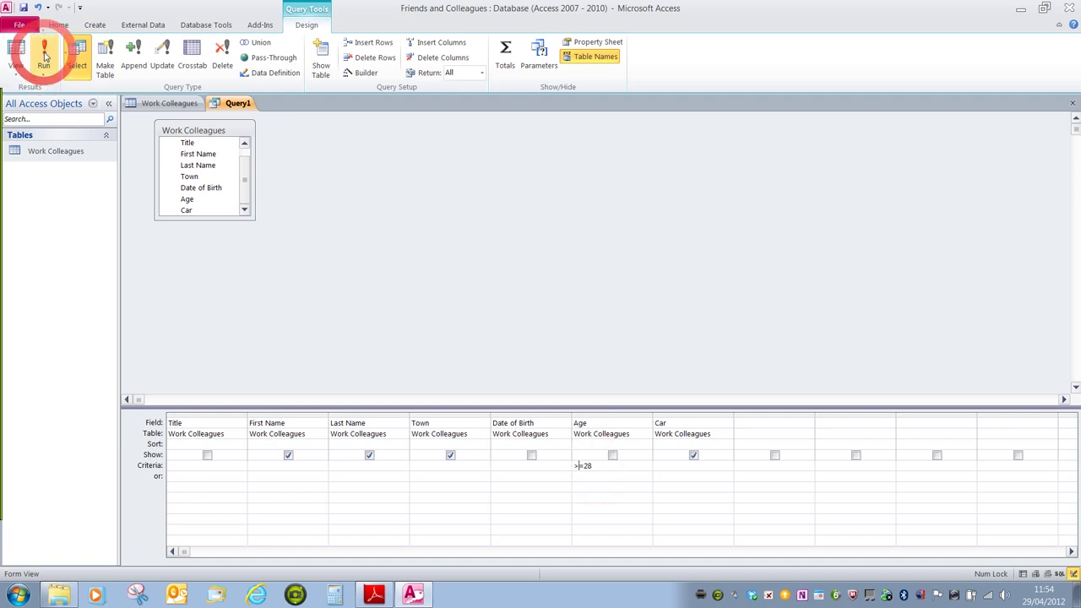
left_click(46, 55)
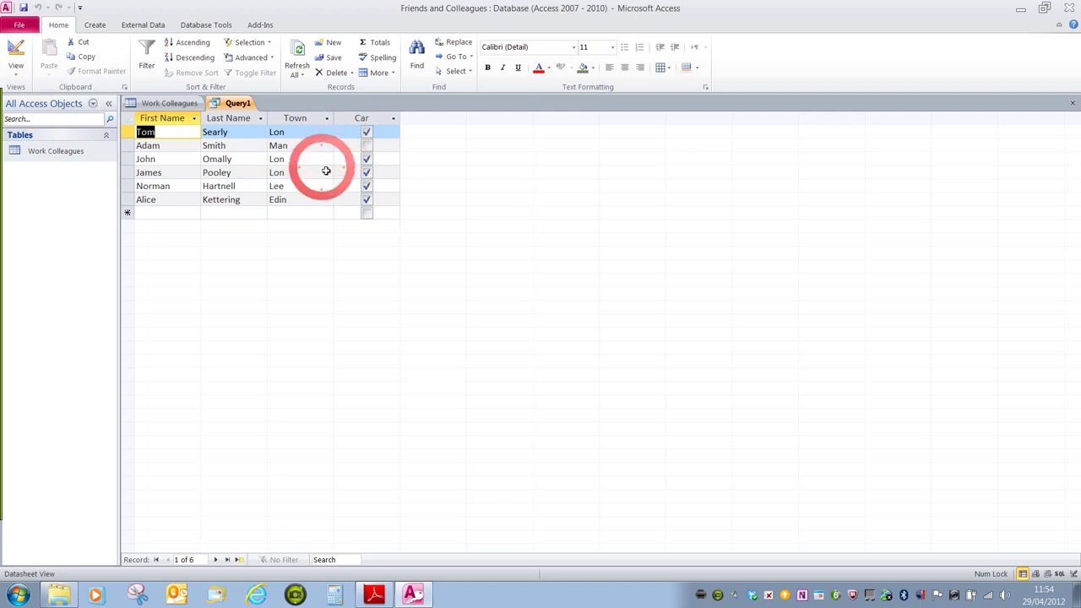
Step: Compare the query results with the ages in the Work Colleagues table, ending on the query
left_click(169, 103)
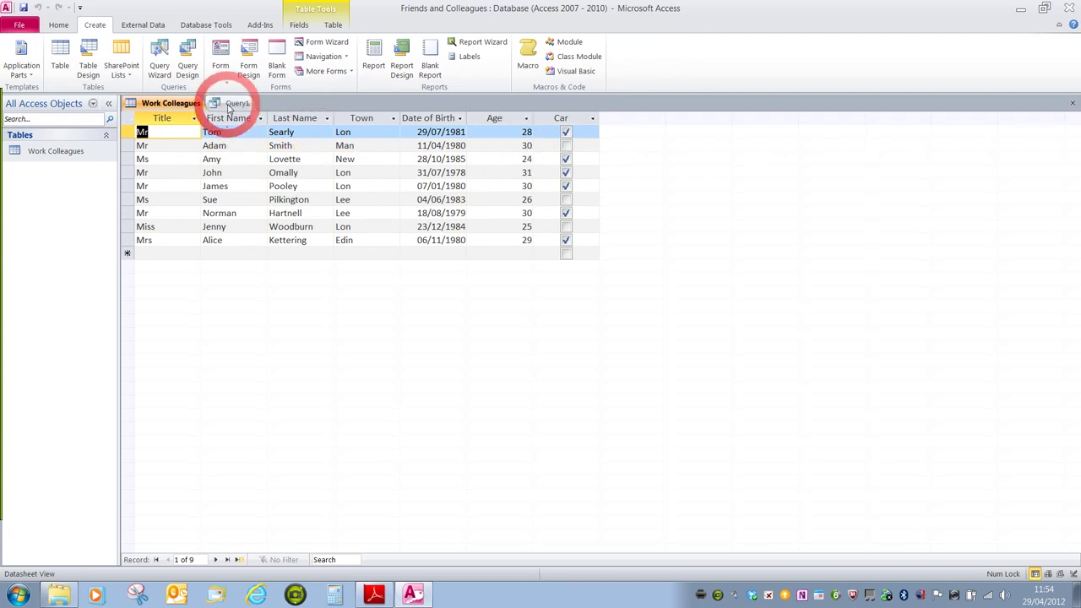
left_click(230, 103)
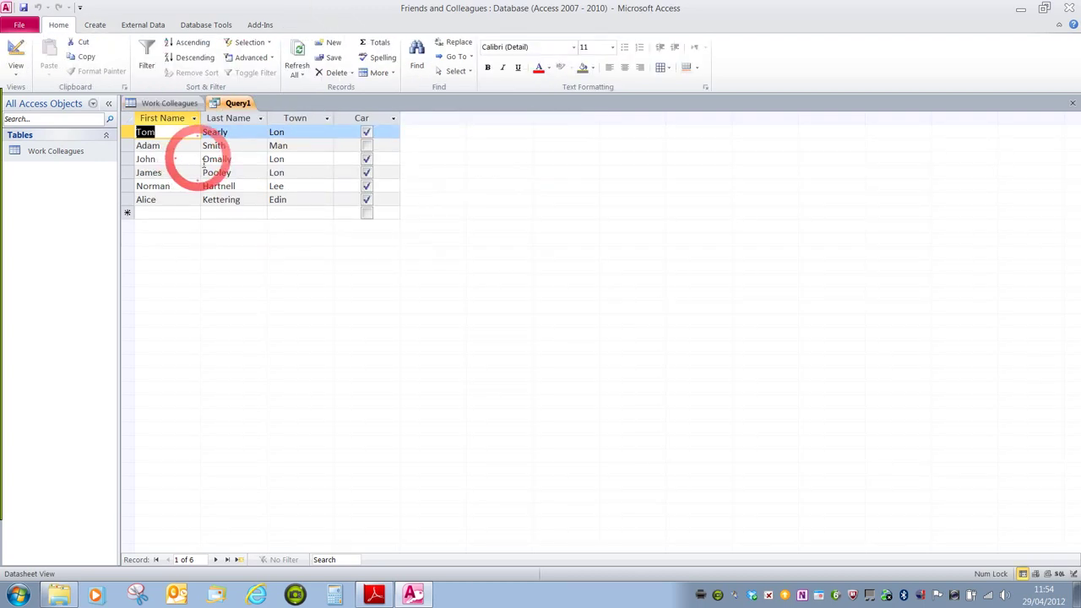
left_click(175, 105)
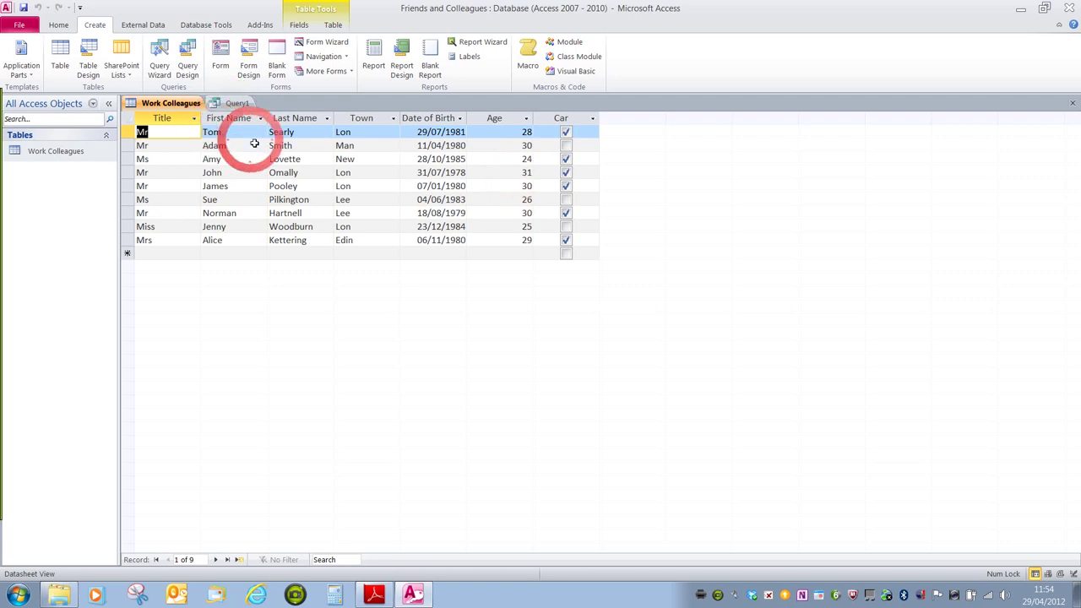
left_click(234, 105)
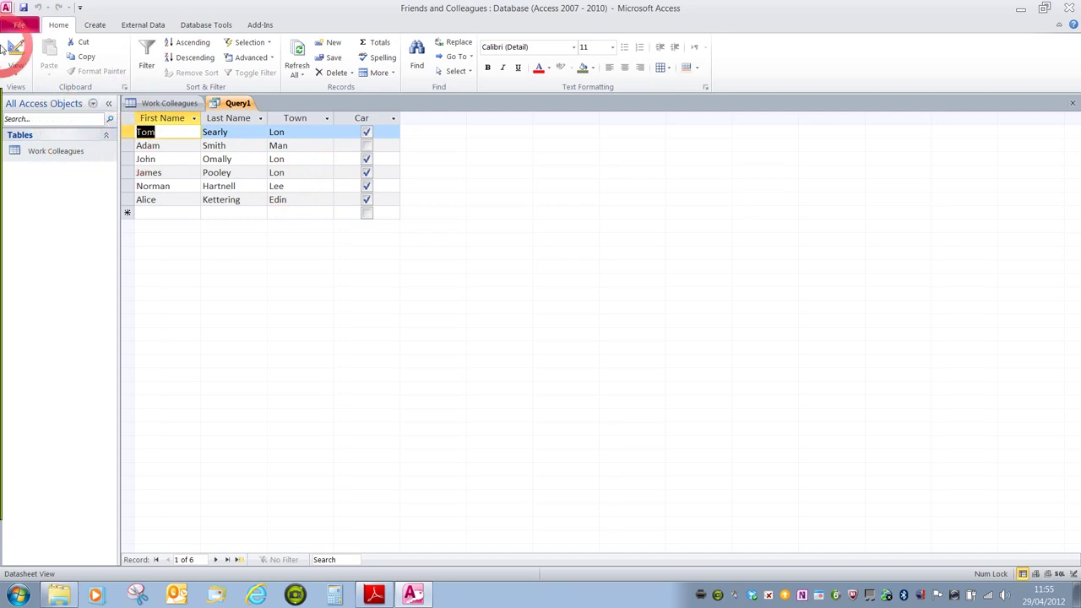
Step: Save the query as a Query object named 28ABFRIEND followed by the author's full name, and return to its datasheet
left_click(21, 27)
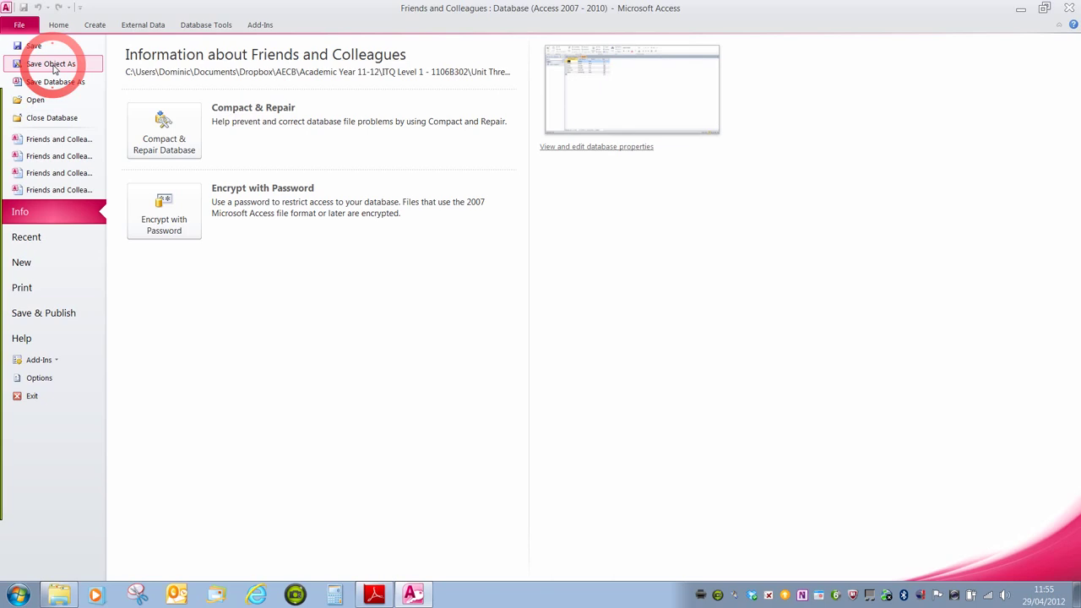
left_click(53, 67)
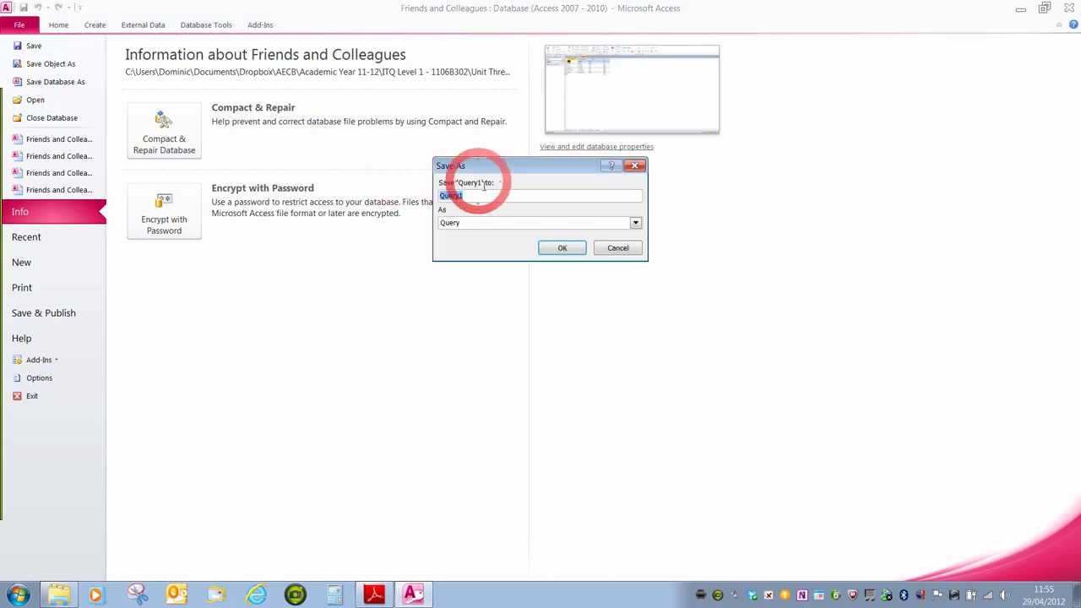
left_click_drag(491, 170, 474, 184)
left_click(447, 236)
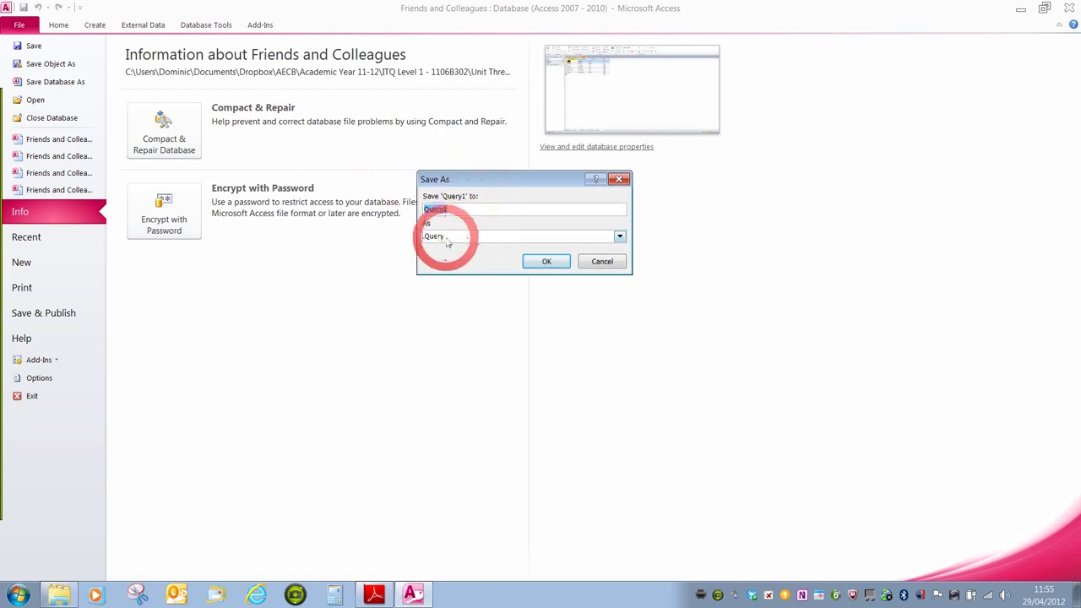
left_click(620, 237)
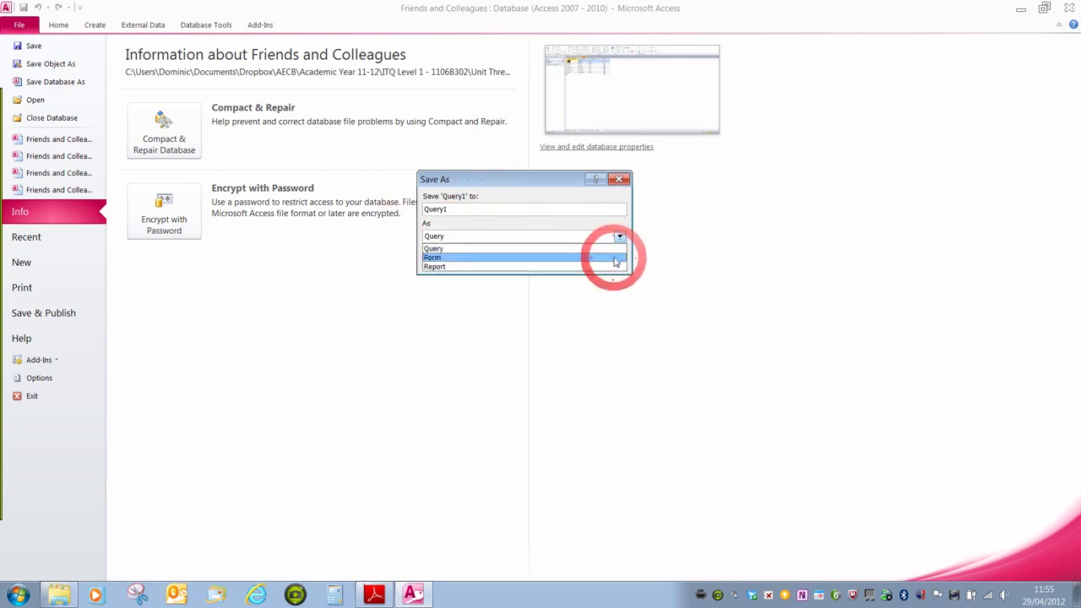
left_click(612, 267)
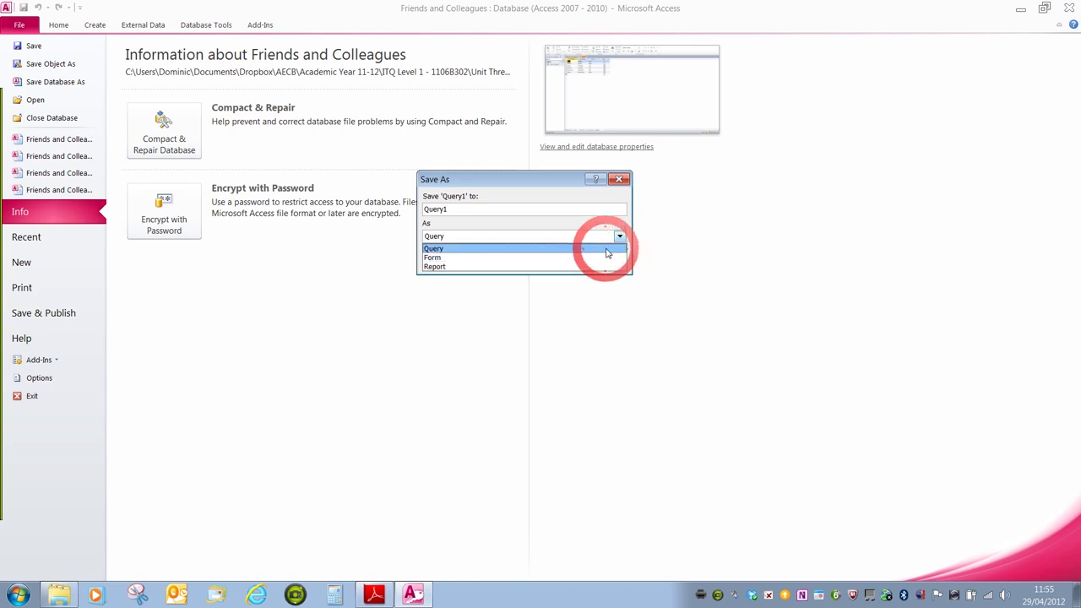
left_click(527, 237)
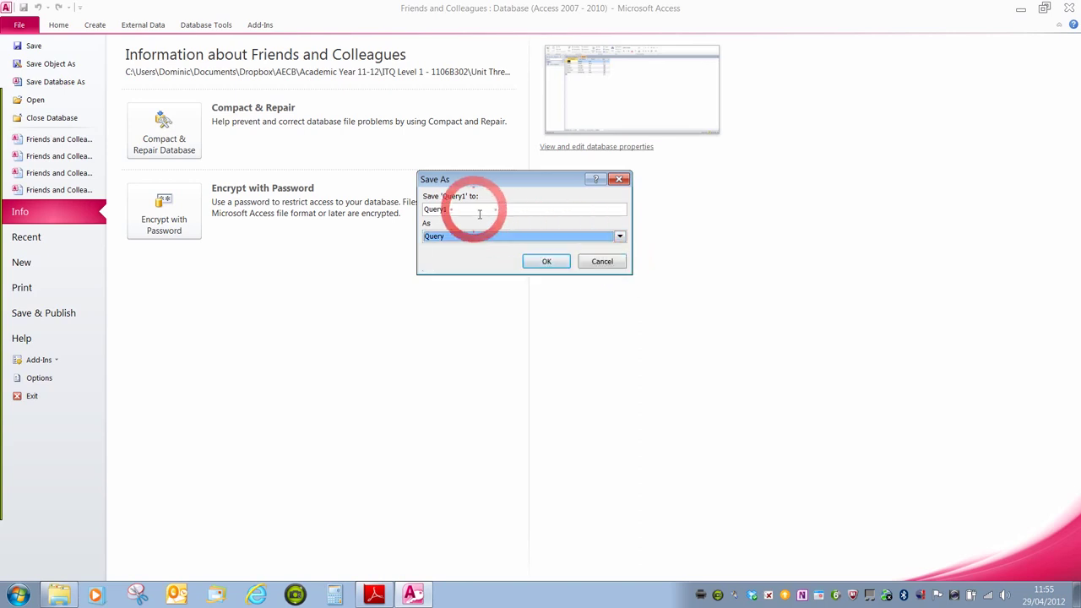
left_click_drag(478, 210, 406, 219)
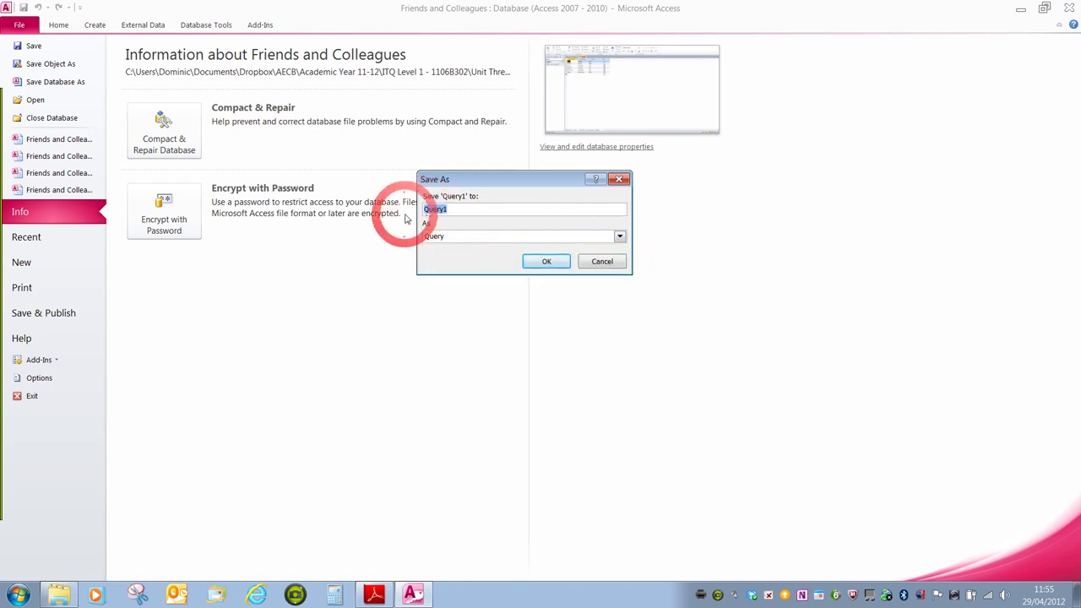
type("28")
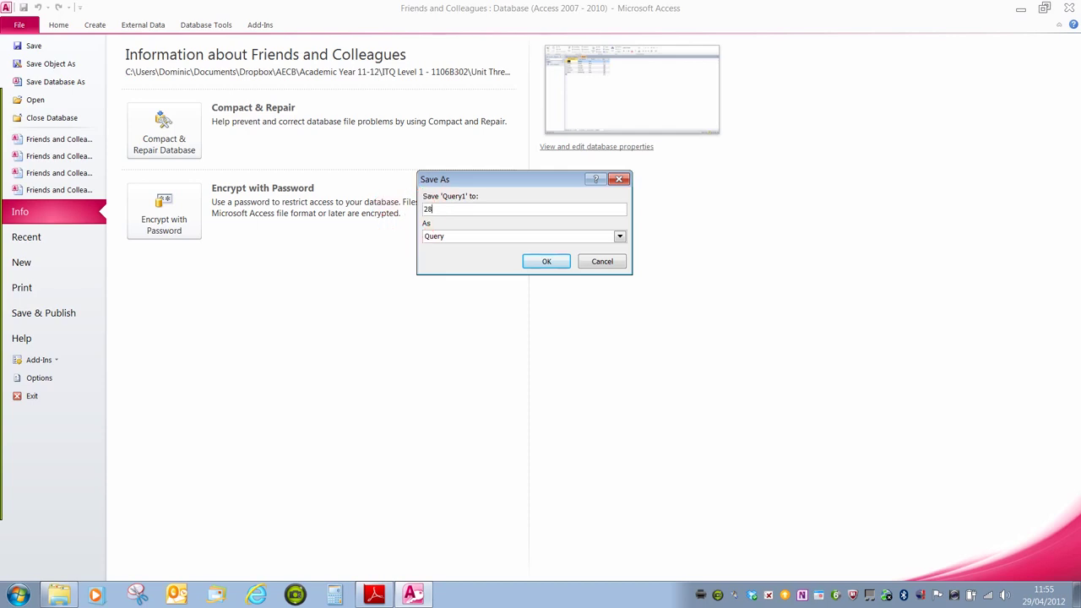
type("ABFRIEND DOMINIC WHITE")
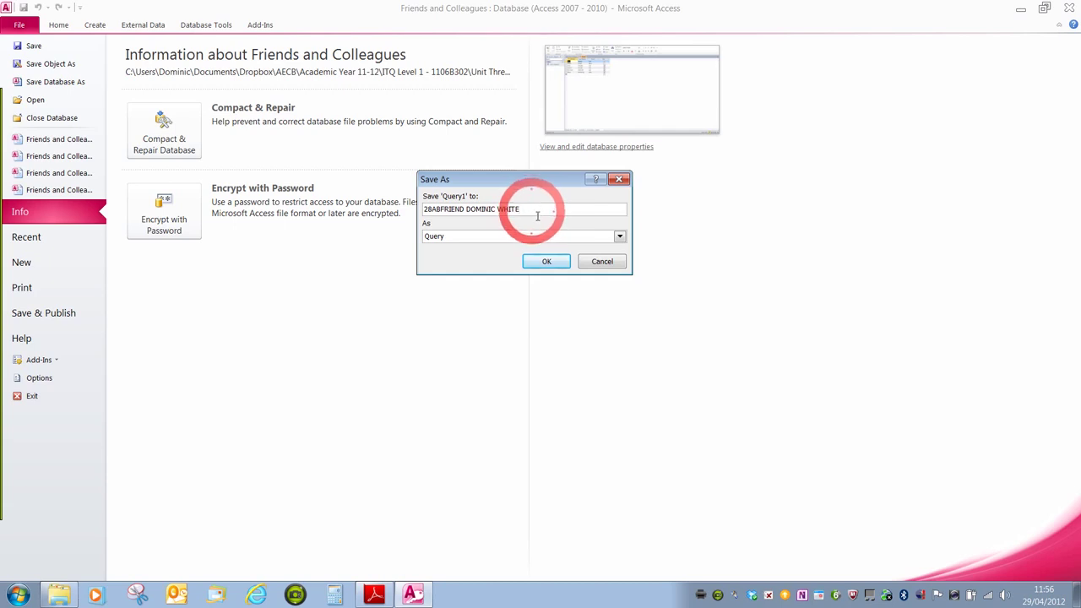
left_click(551, 261)
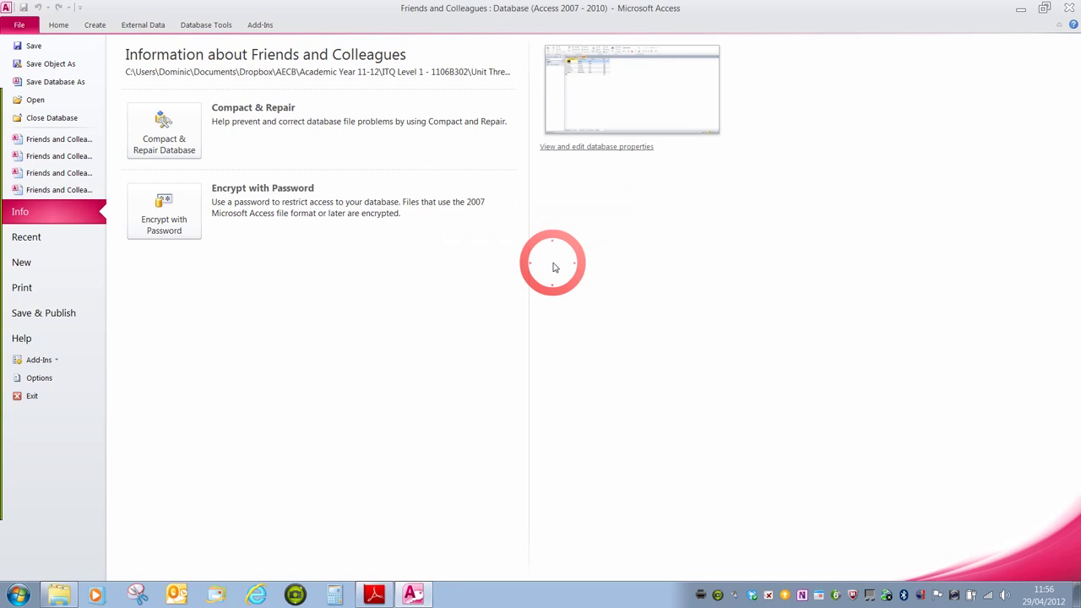
left_click(58, 25)
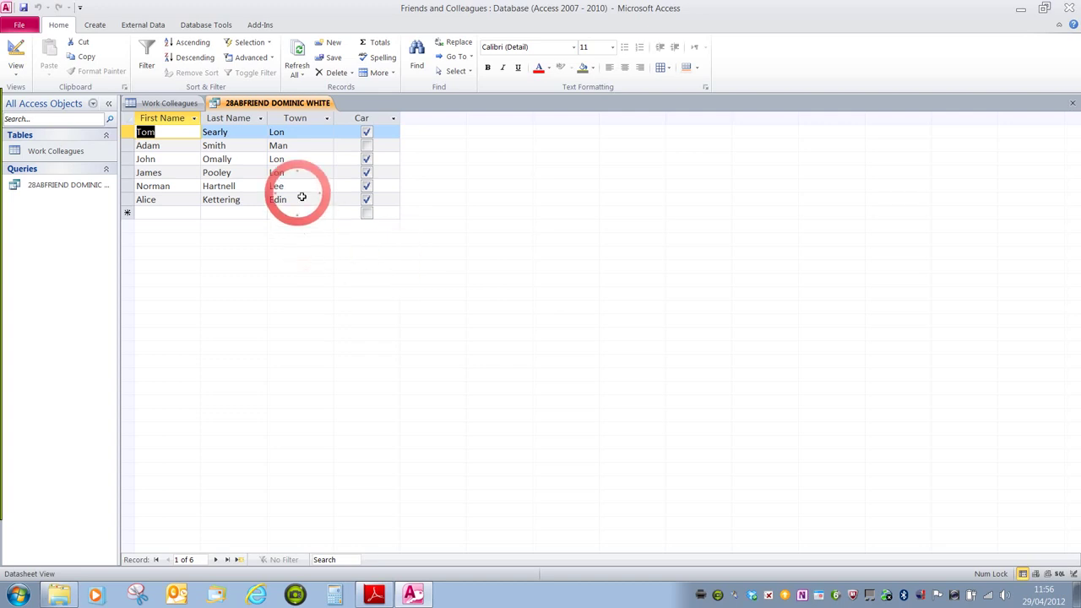
Step: Inspect the saved query's print options and page setup margins, leaving both dialogs without printing
left_click(18, 25)
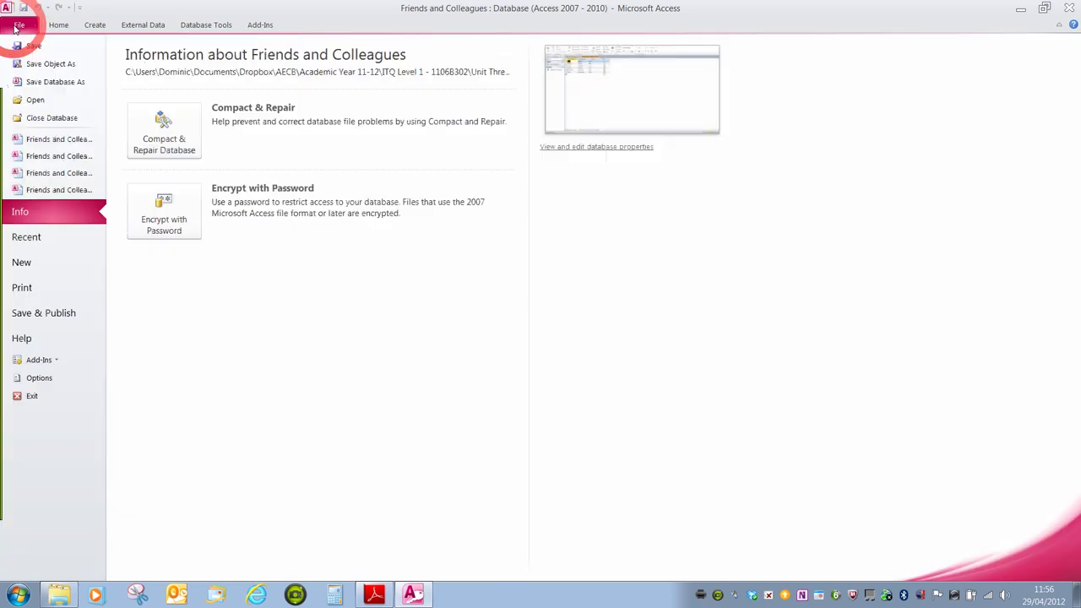
left_click(32, 287)
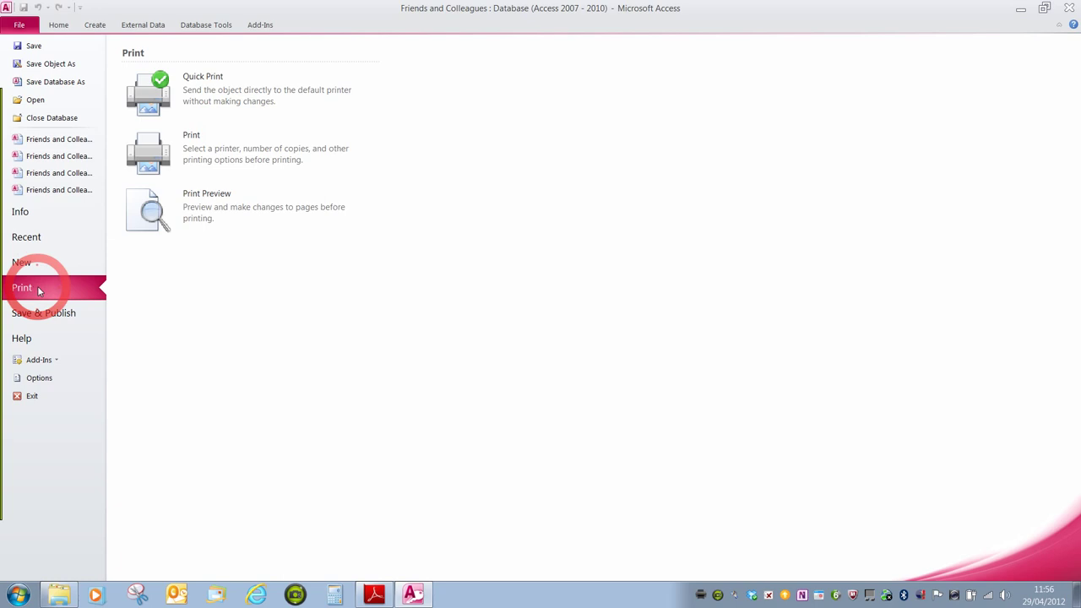
left_click(216, 160)
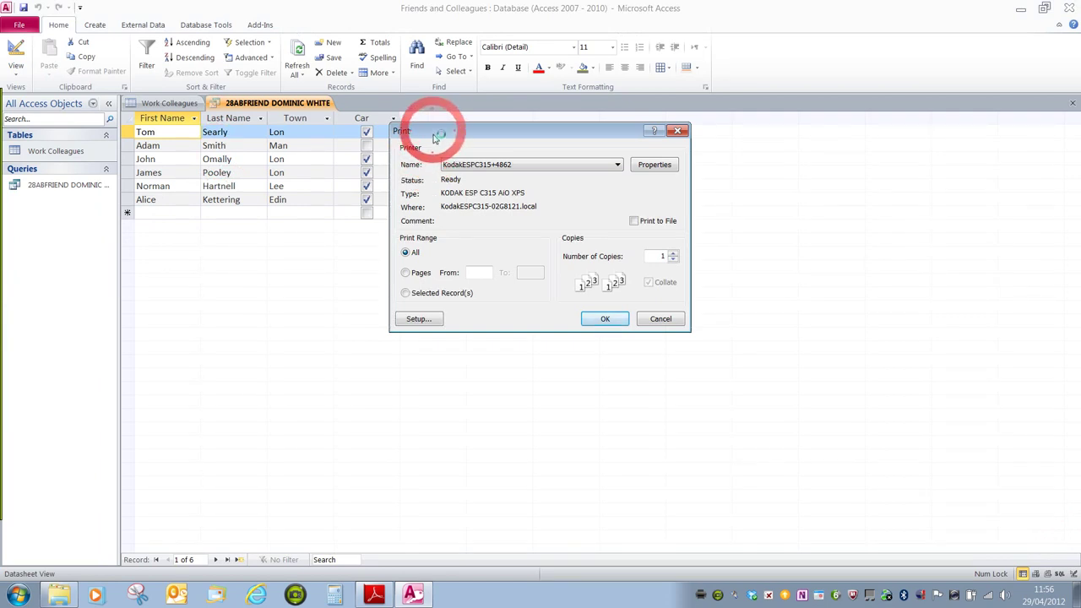
left_click_drag(434, 128, 414, 127)
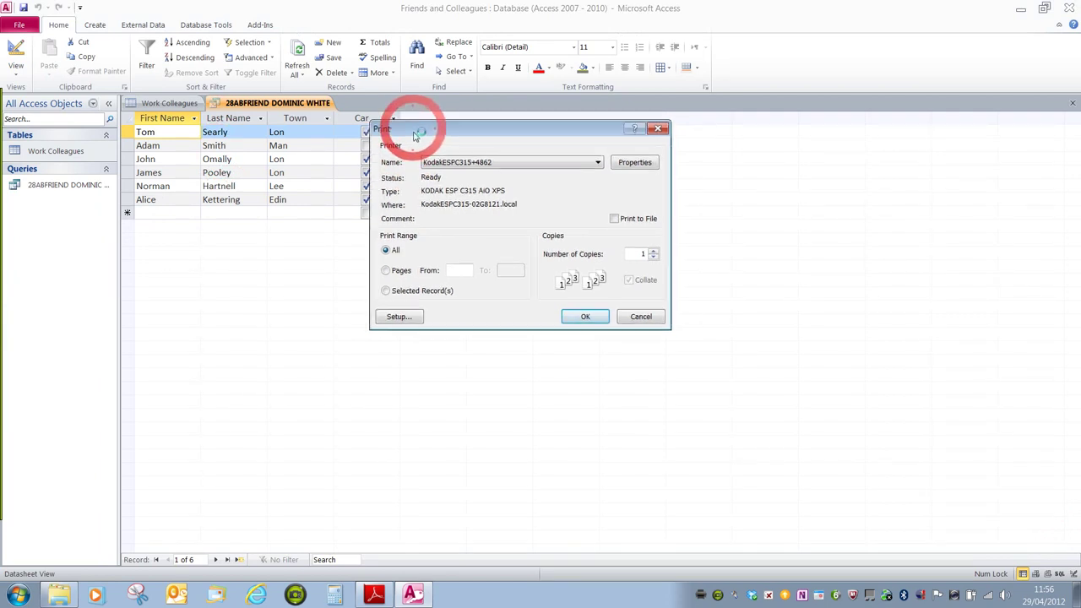
left_click(398, 319)
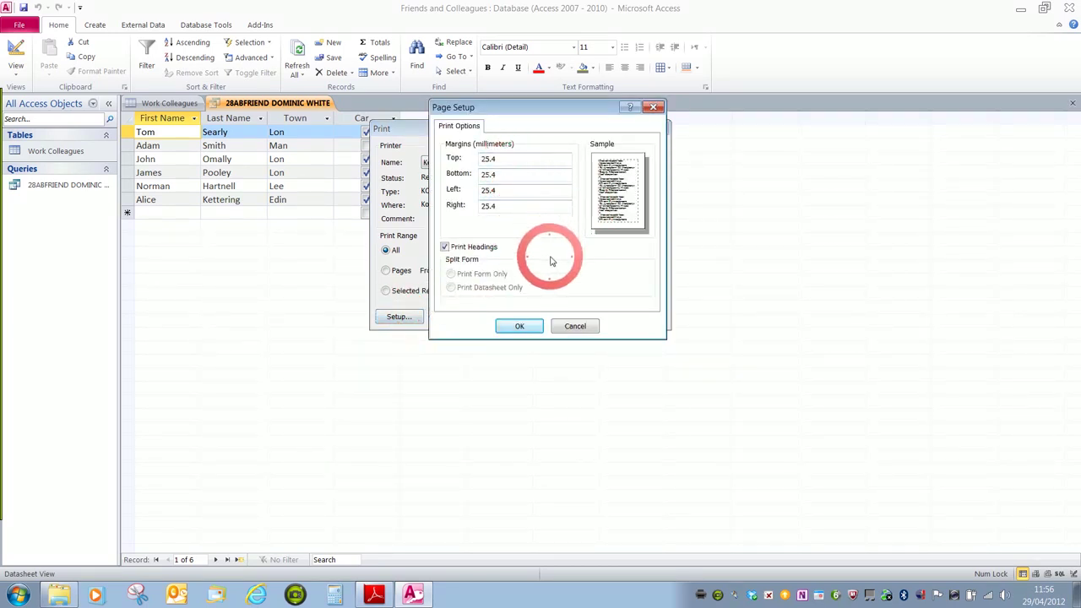
left_click(584, 326)
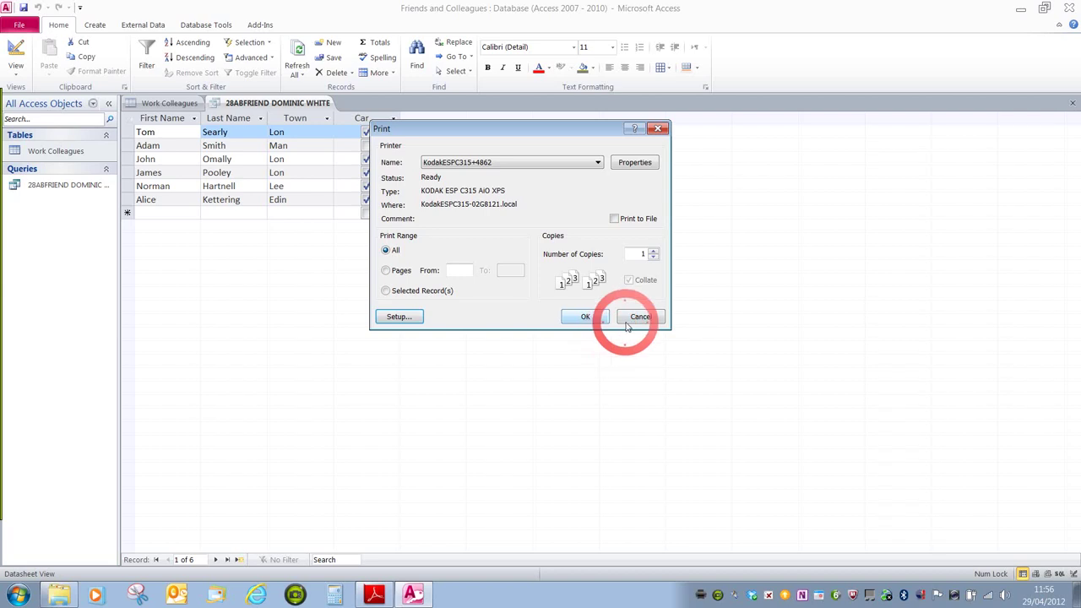
left_click(629, 321)
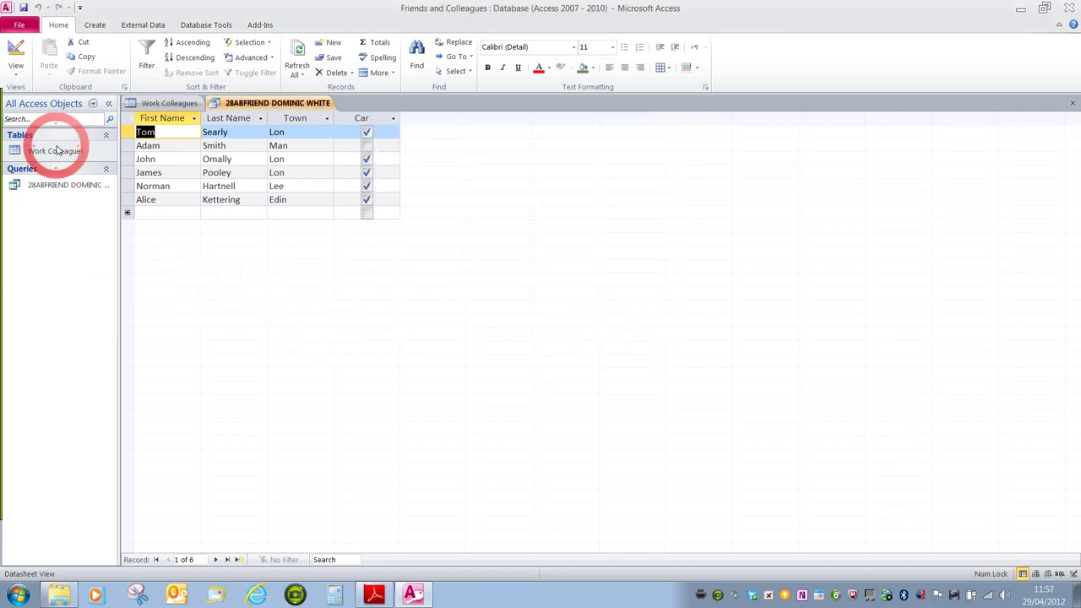
Step: Preview the printed page of the saved query, examining its heading and results table up close, and close the preview
left_click(18, 24)
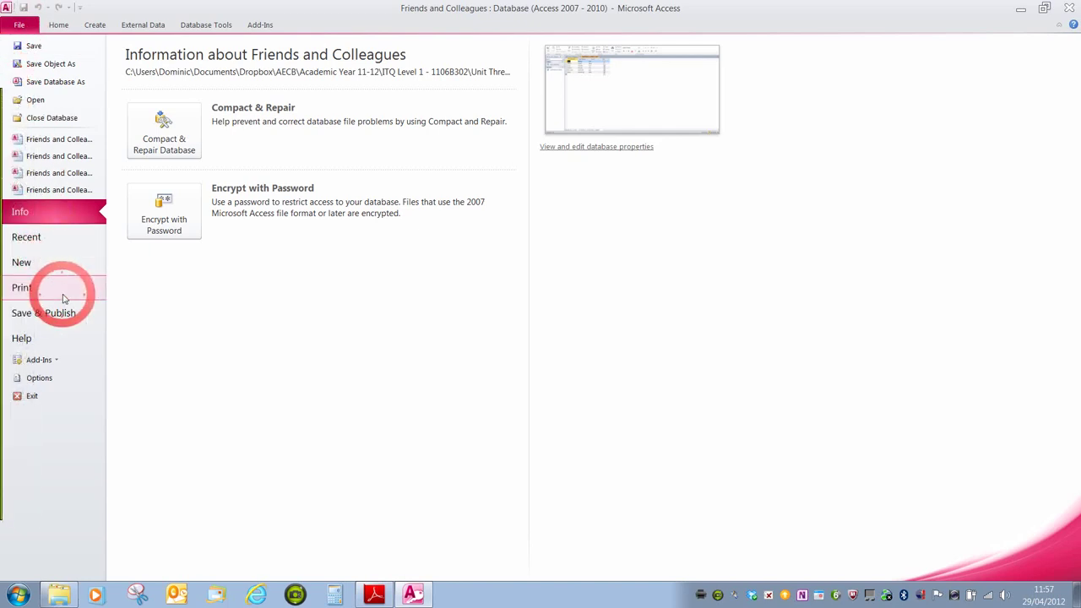
left_click(25, 288)
left_click(226, 218)
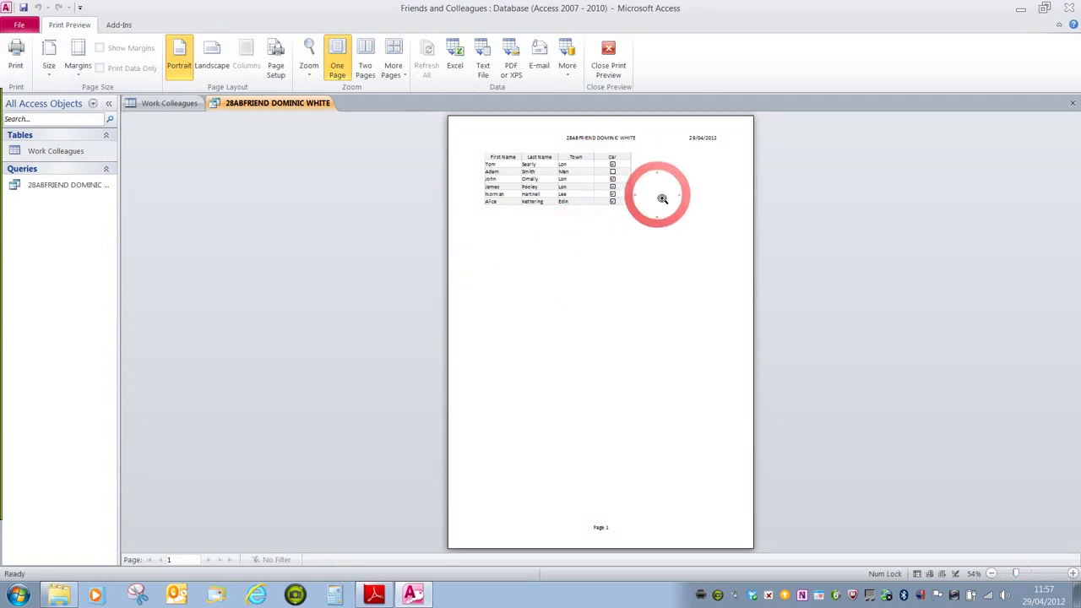
left_click(594, 226)
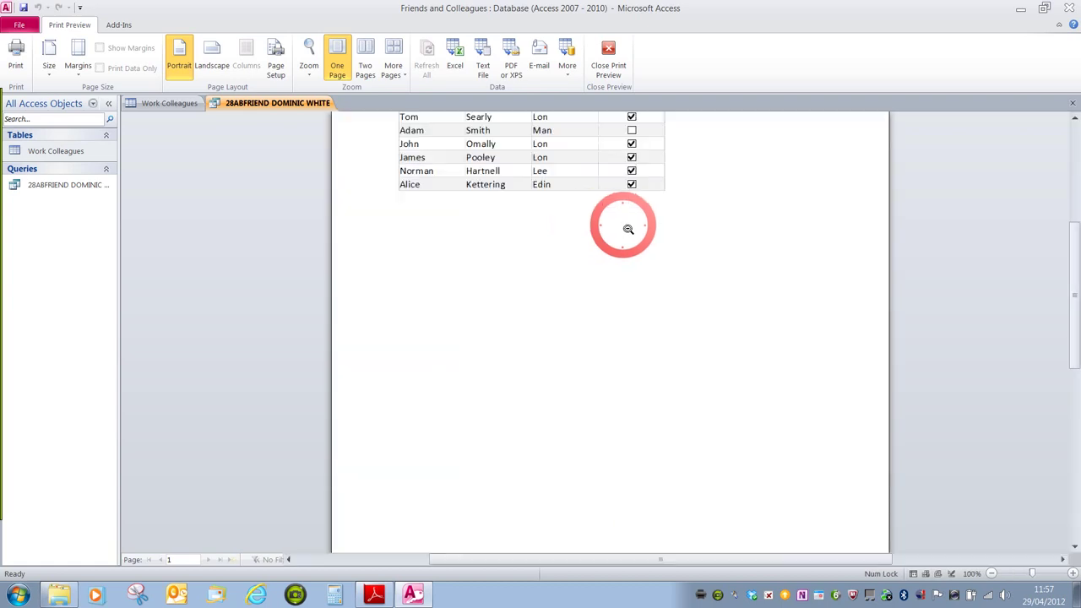
left_click_drag(1069, 282, 1064, 249)
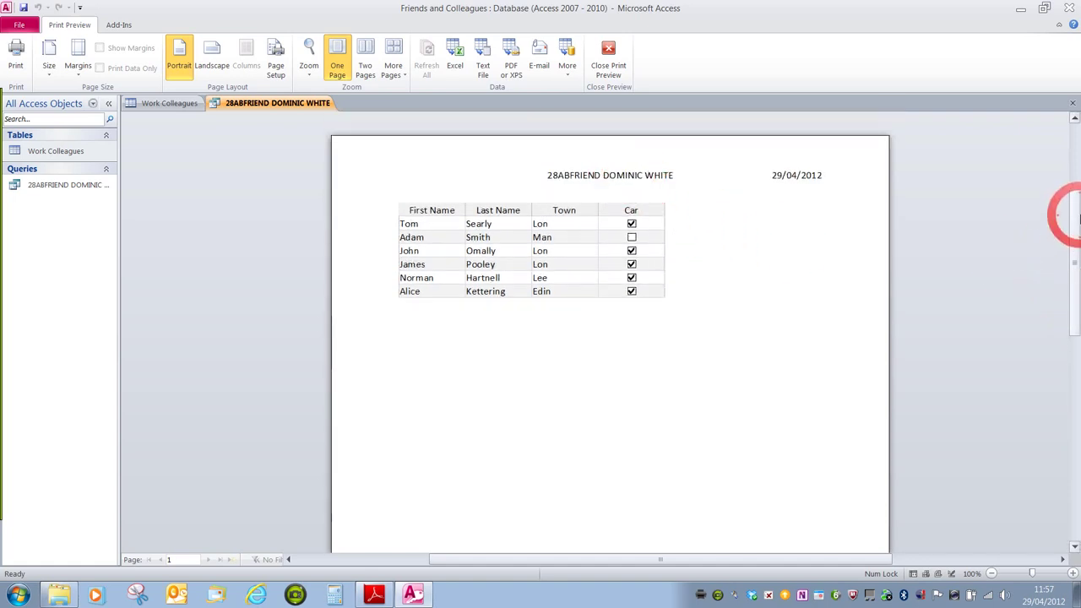
left_click_drag(1074, 227, 1079, 200)
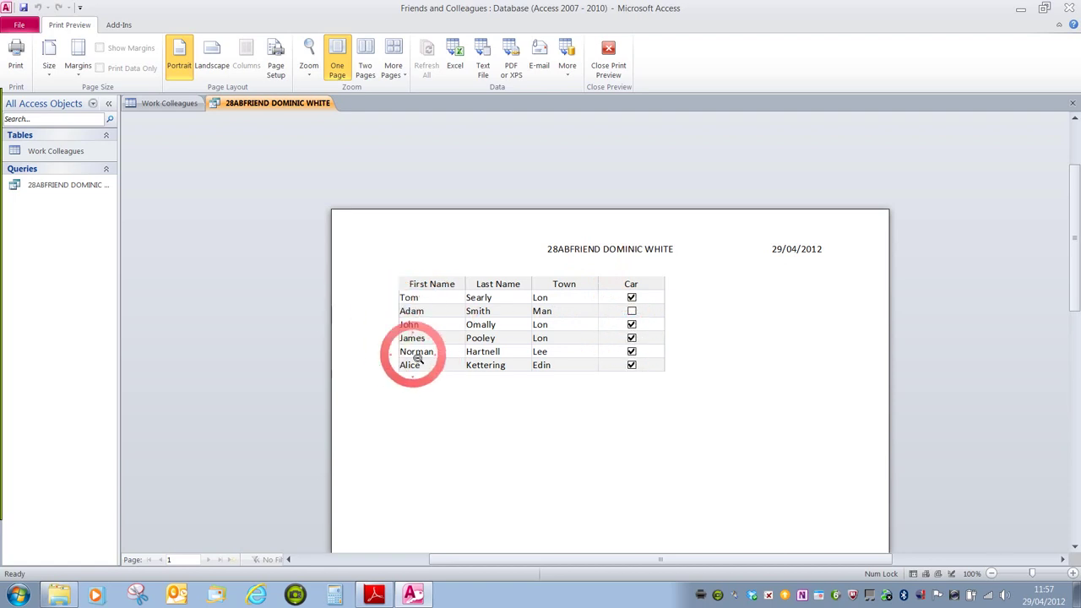
left_click(610, 52)
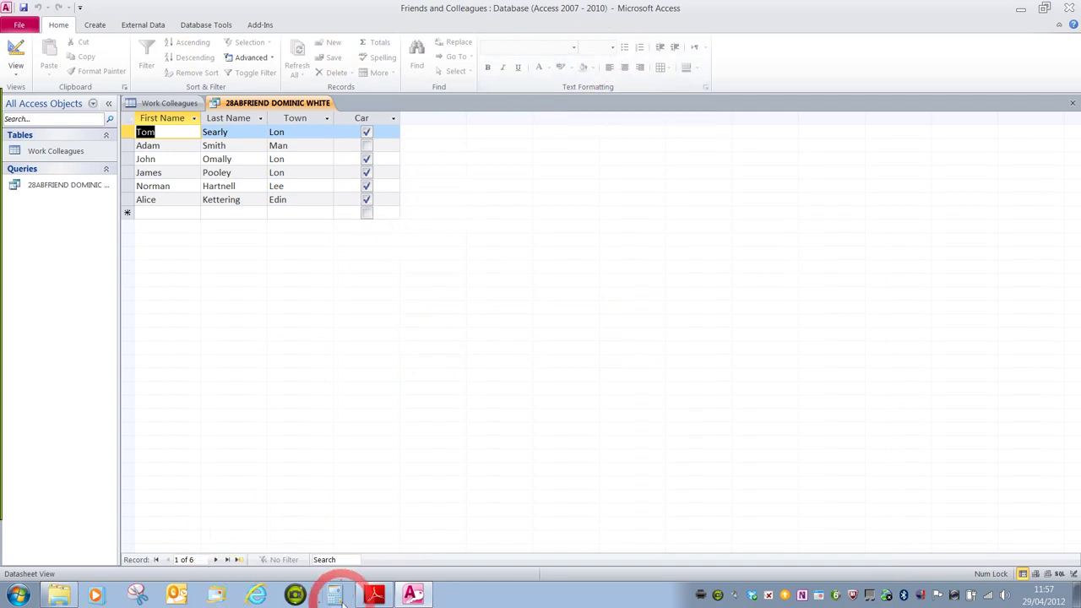
Step: Read the second query task on the Access Queries task sheet in Adobe Reader and return to Microsoft Access
left_click(374, 595)
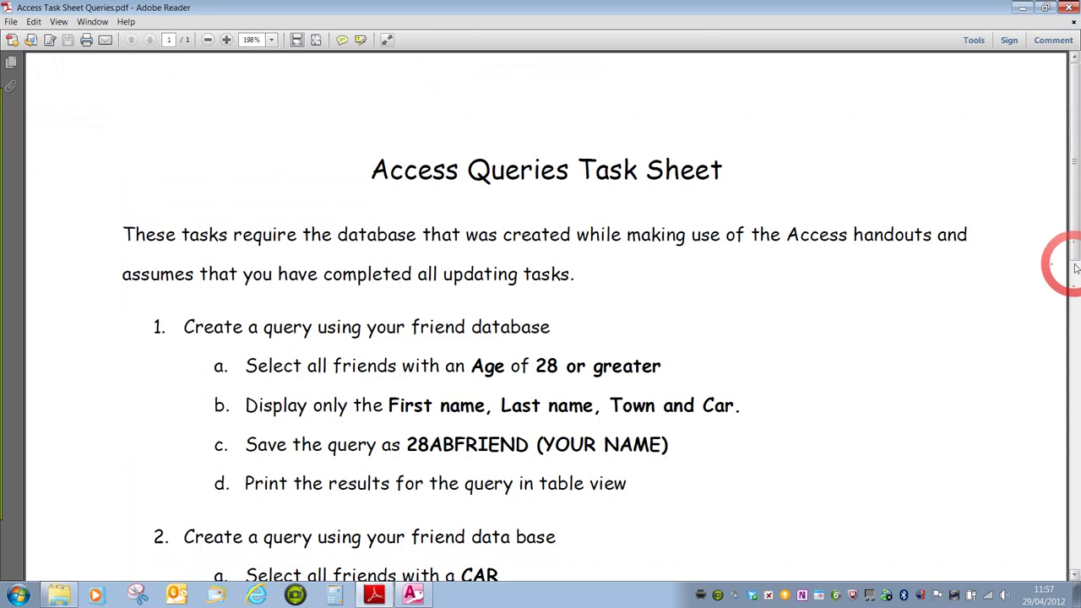
left_click_drag(1073, 274, 1076, 354)
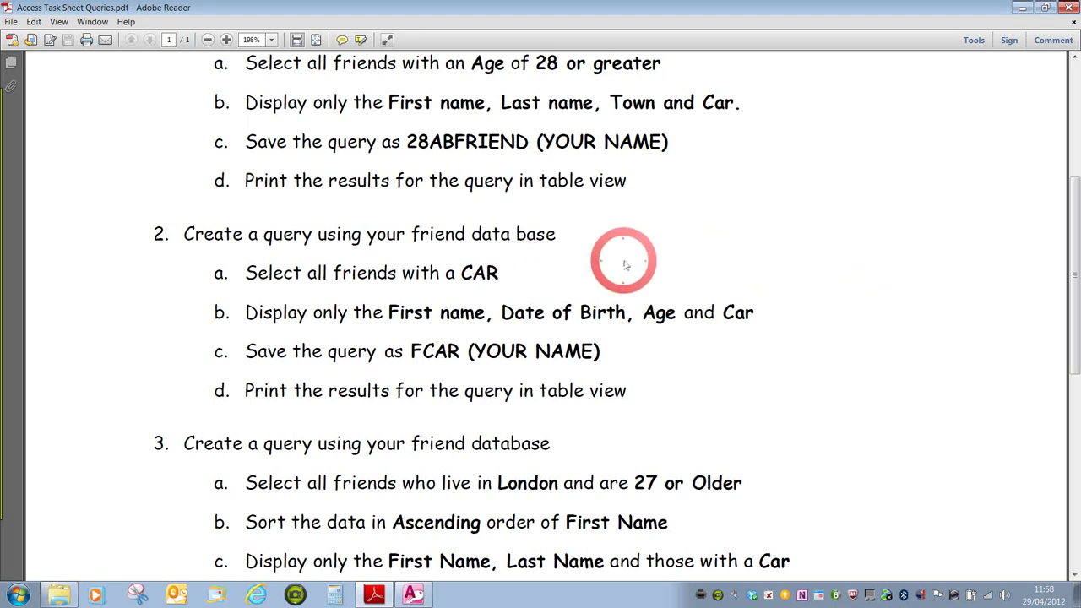
left_click(412, 593)
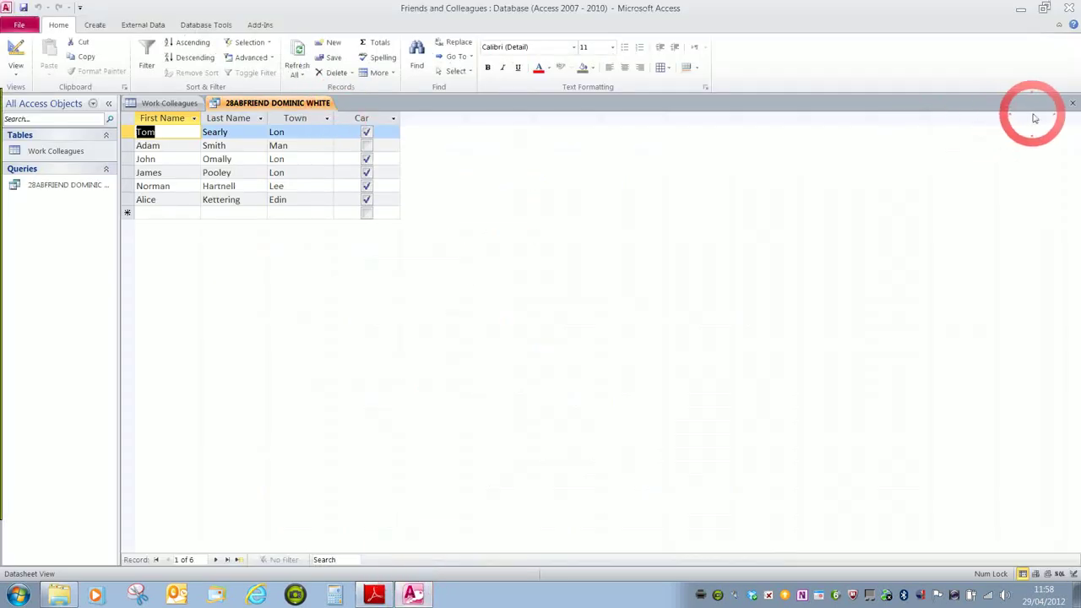
Step: Close the saved query and start a new query design on the Work Colleagues table with all its fields in the grid
left_click(1072, 102)
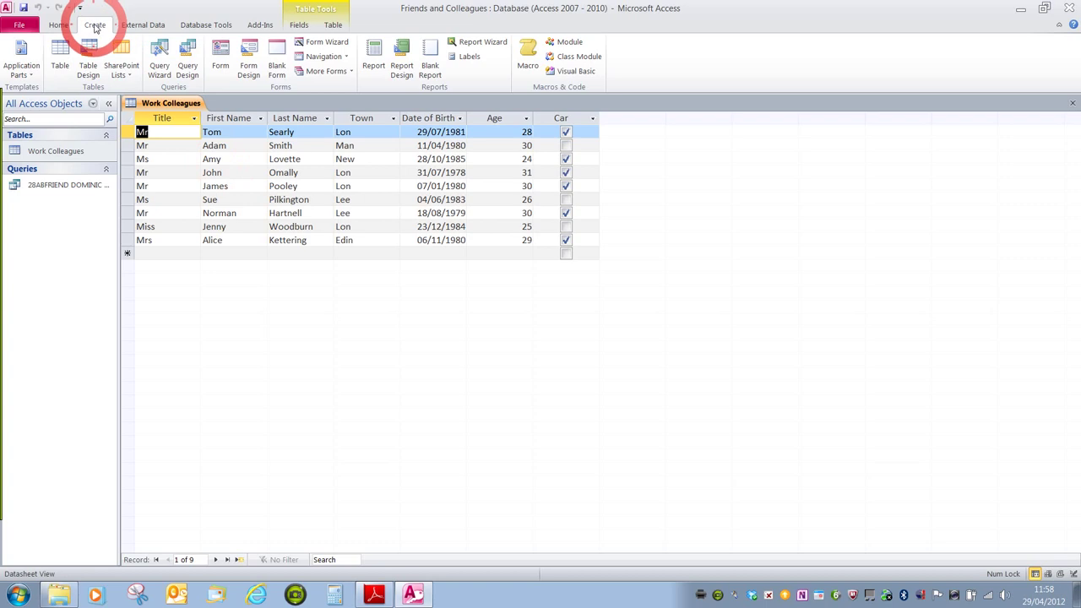
left_click(188, 66)
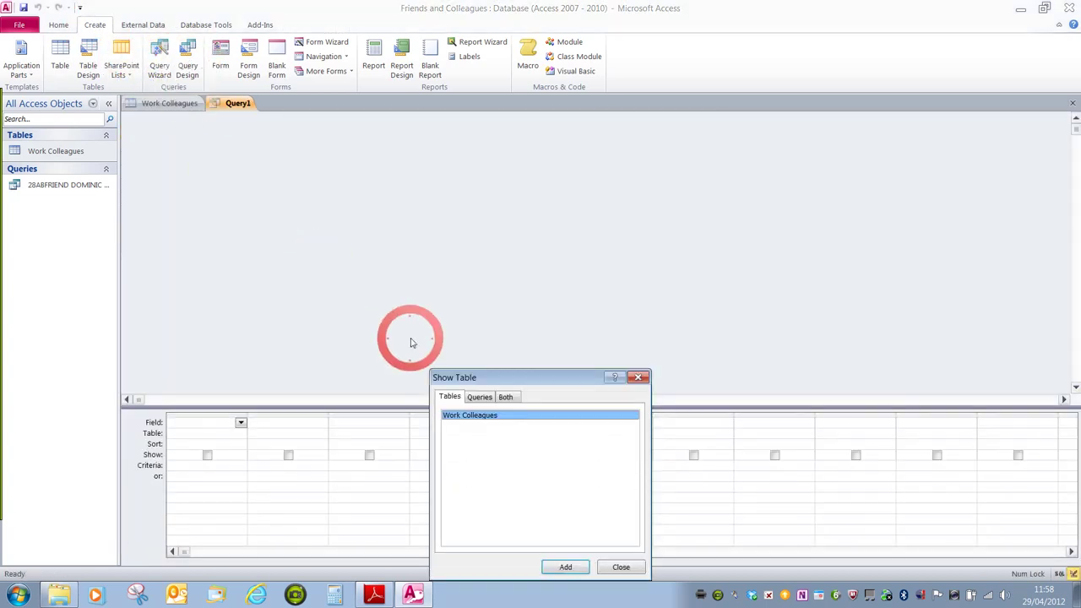
left_click(565, 566)
left_click(618, 568)
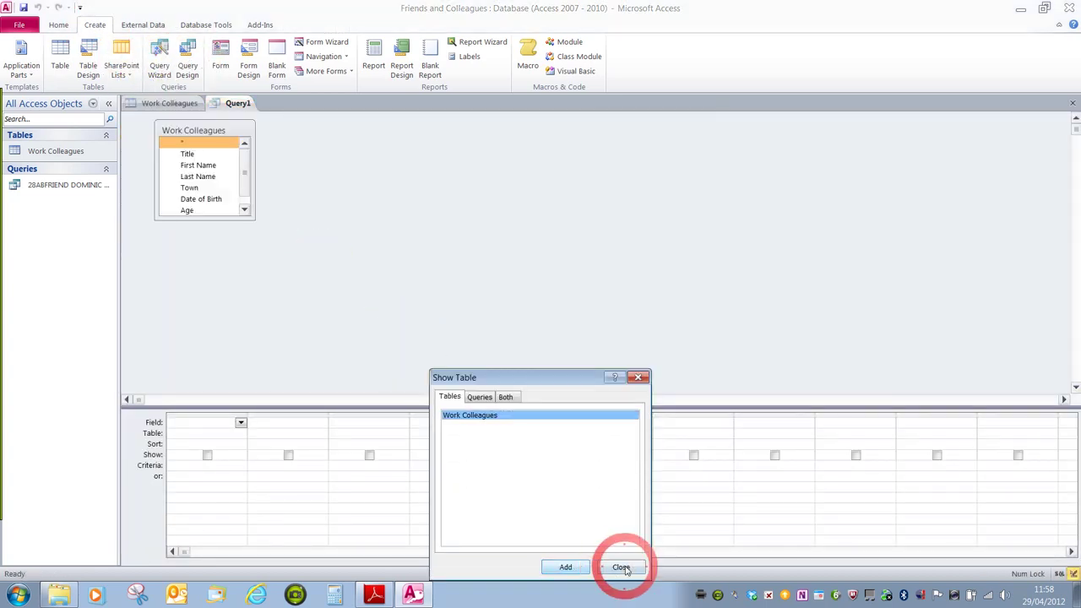
double_click(219, 133)
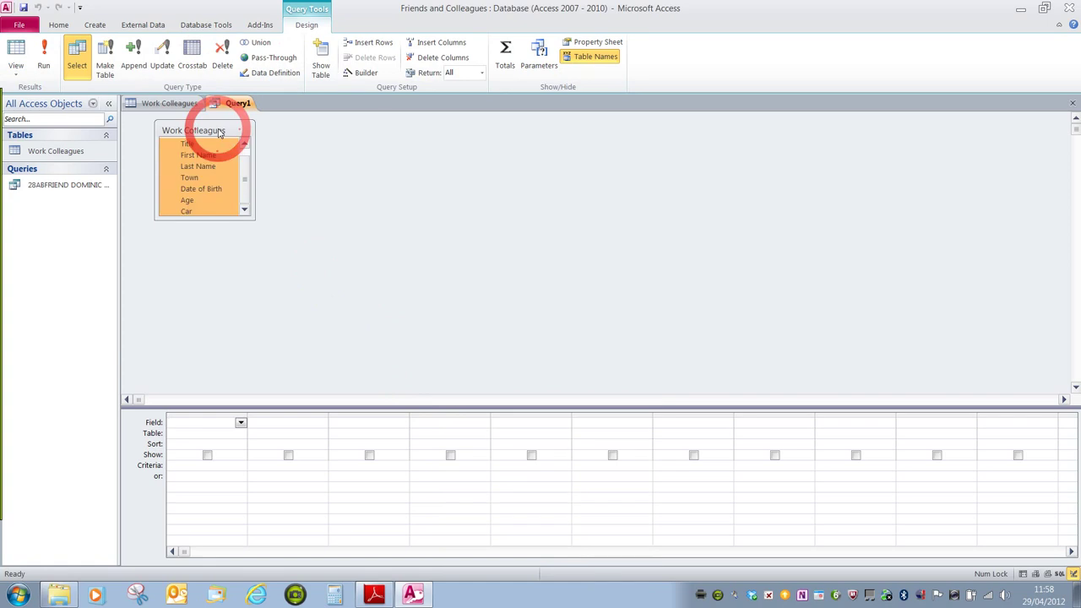
left_click_drag(217, 157, 203, 440)
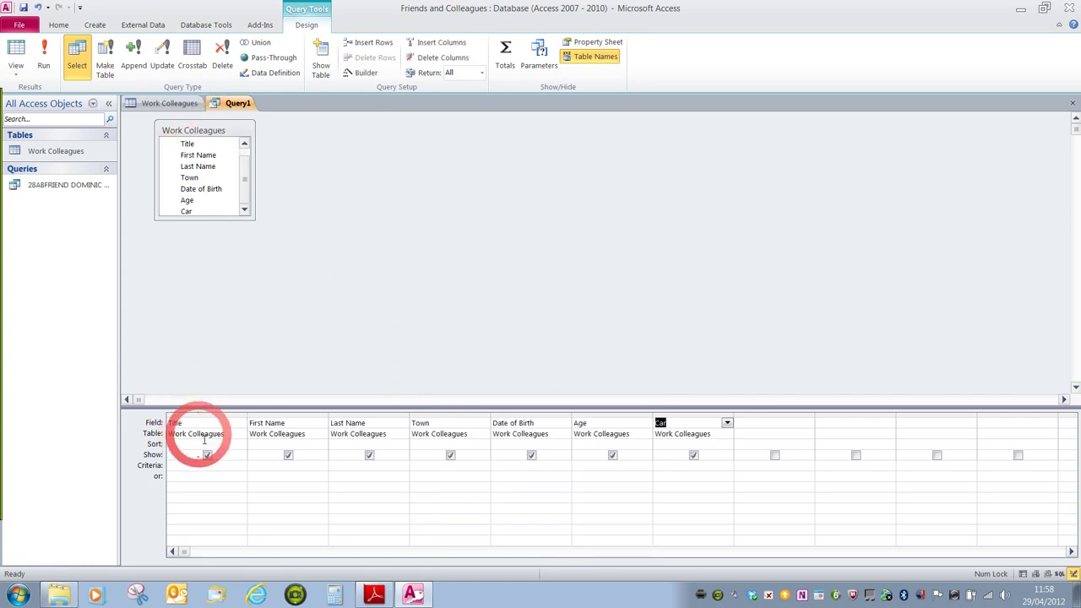
Step: Set the Car criterion to Yes and hide the Title, Last Name and Town fields from the query results
left_click(687, 470)
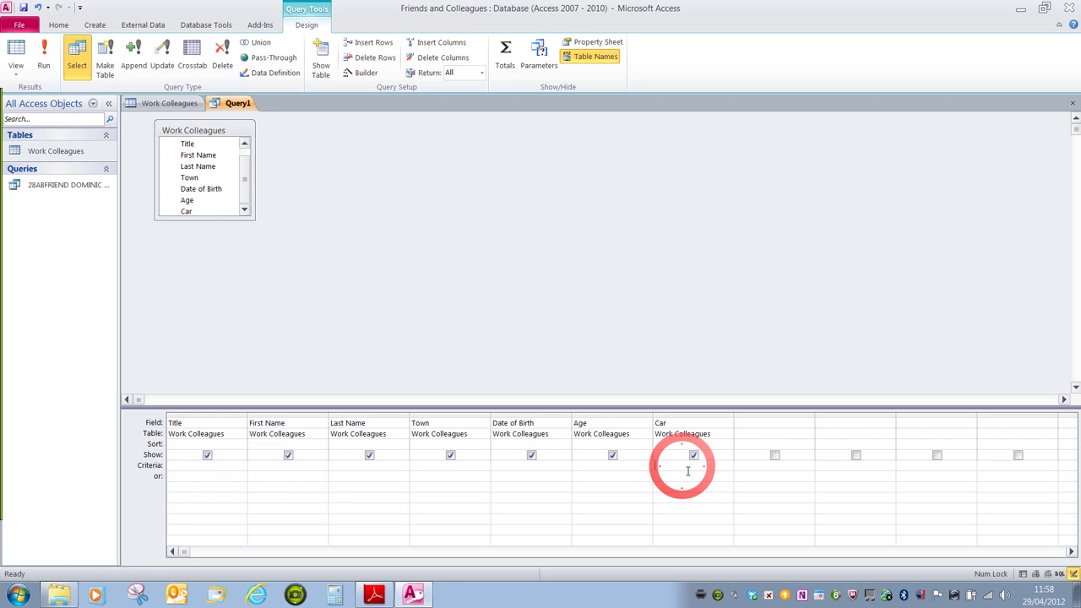
type("Yes")
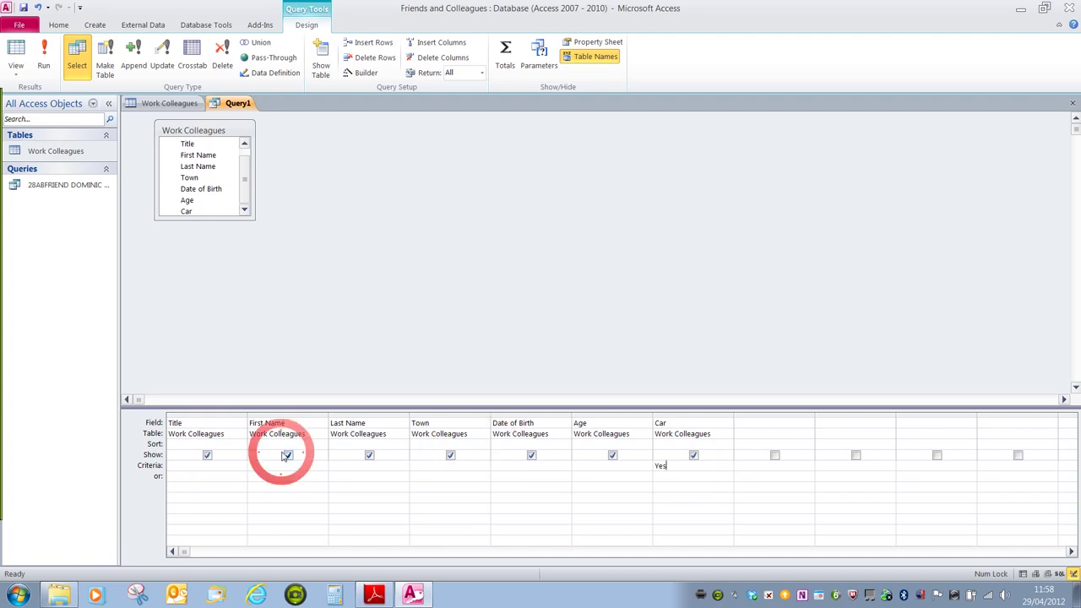
left_click(207, 456)
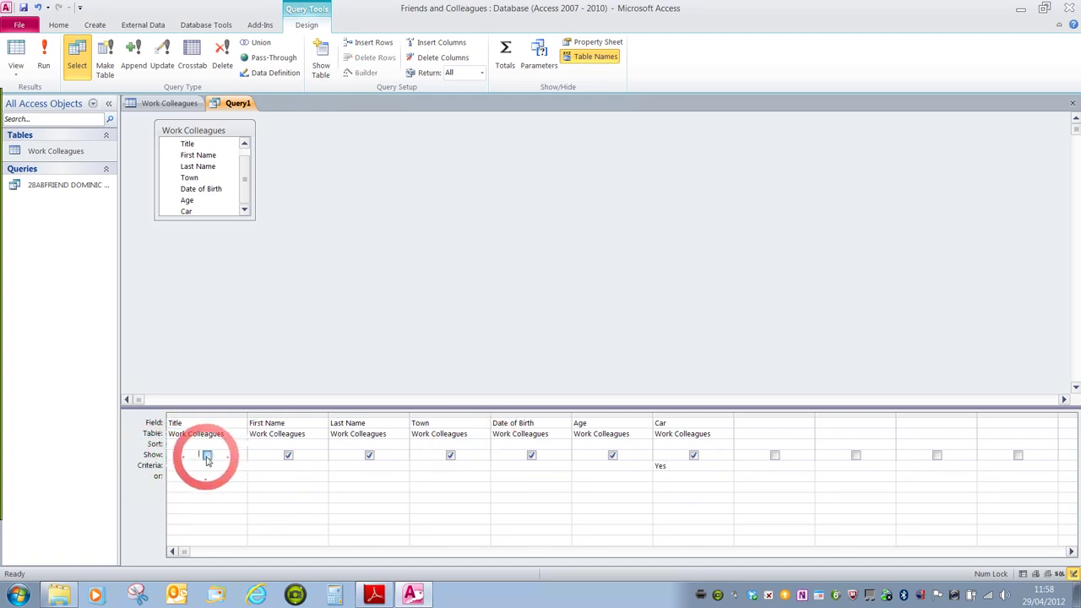
left_click(369, 456)
left_click(451, 456)
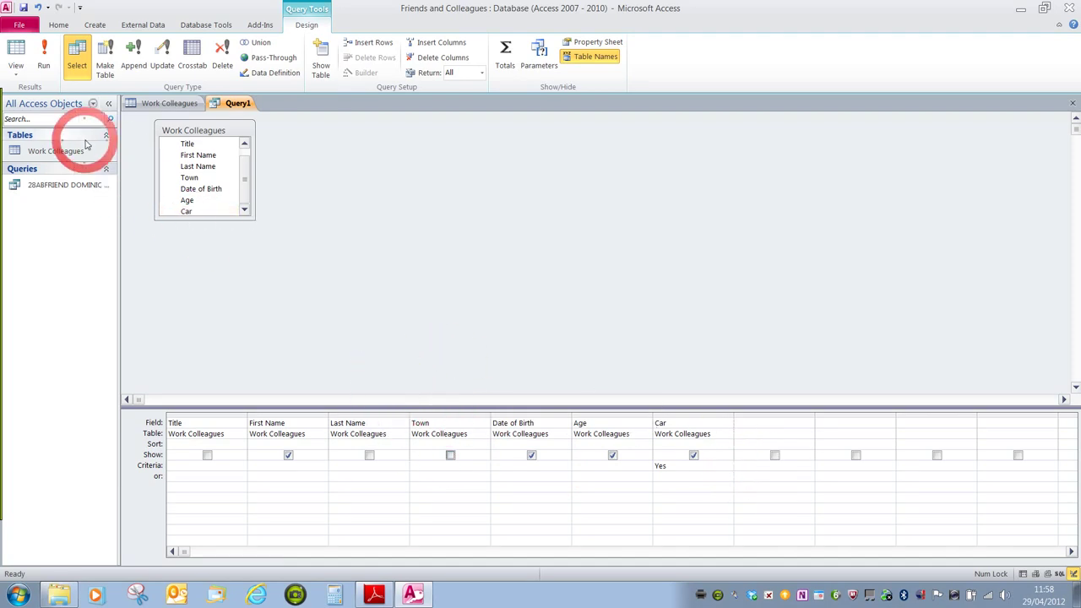
Step: Run the query and compare its results with the Work Colleagues table
left_click(44, 54)
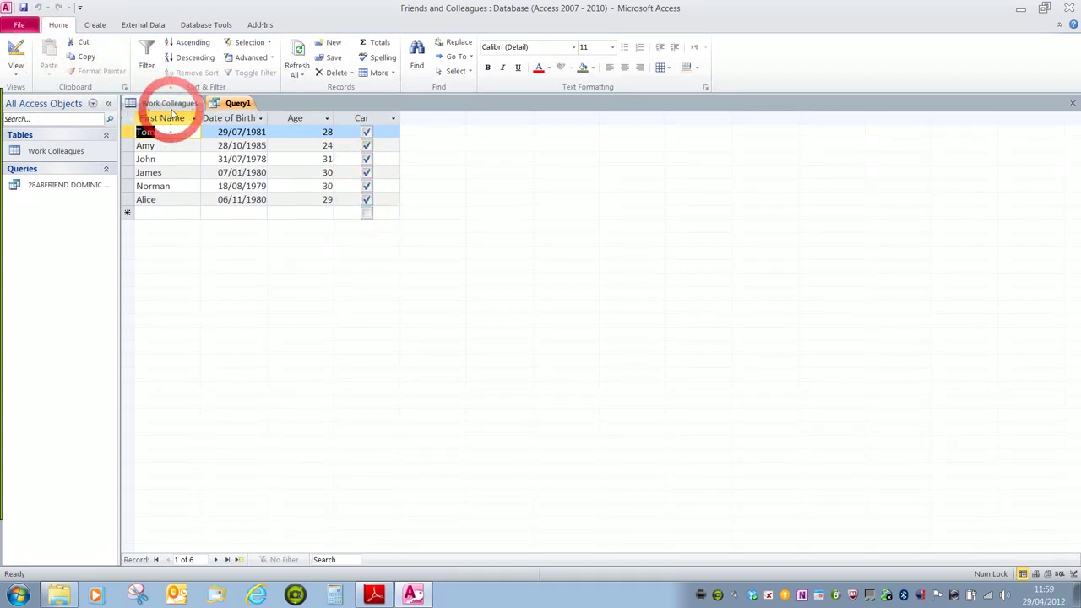
left_click(172, 108)
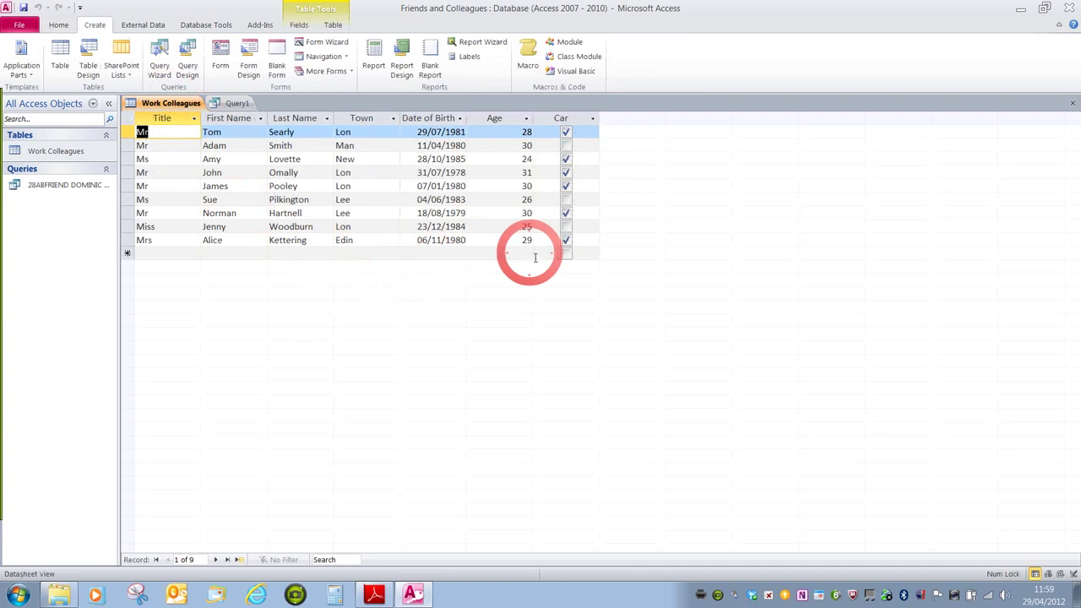
left_click(237, 102)
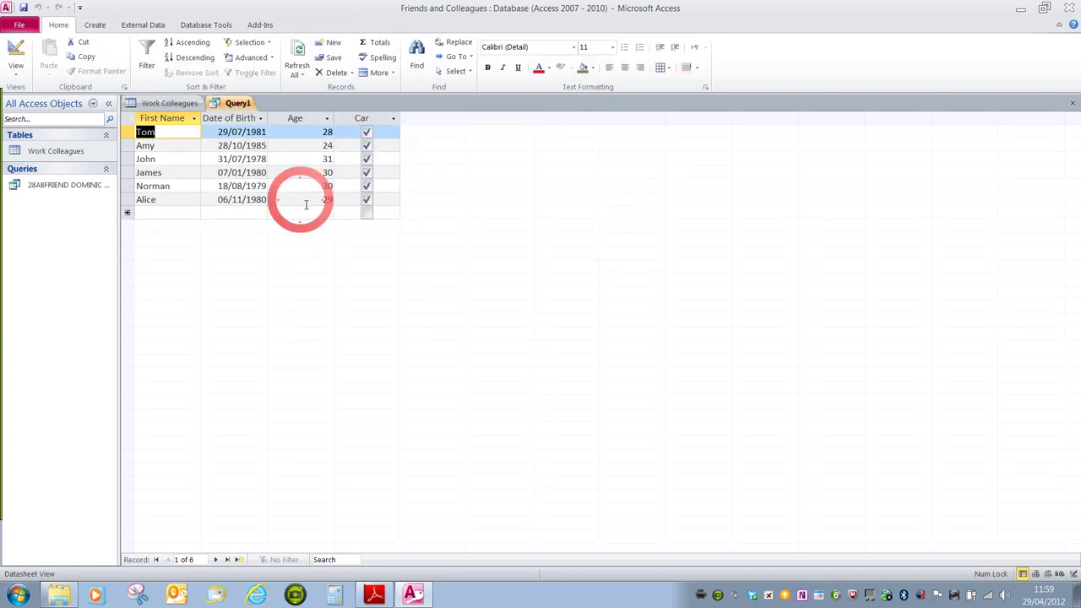
Step: Save the query as a Query object named FCAR and close its datasheet
left_click(18, 24)
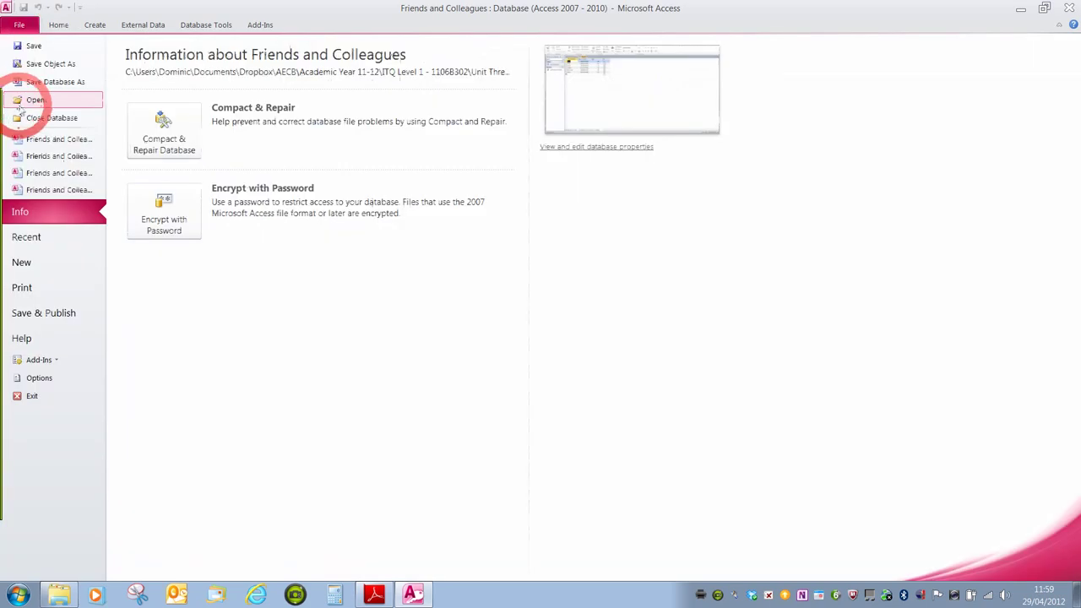
left_click(51, 64)
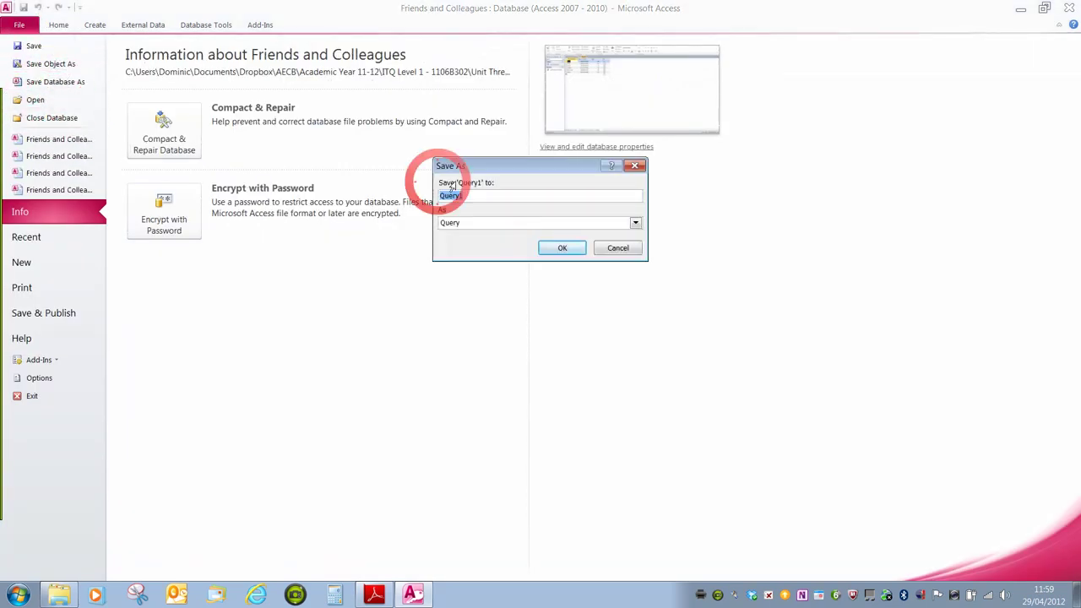
type("FC")
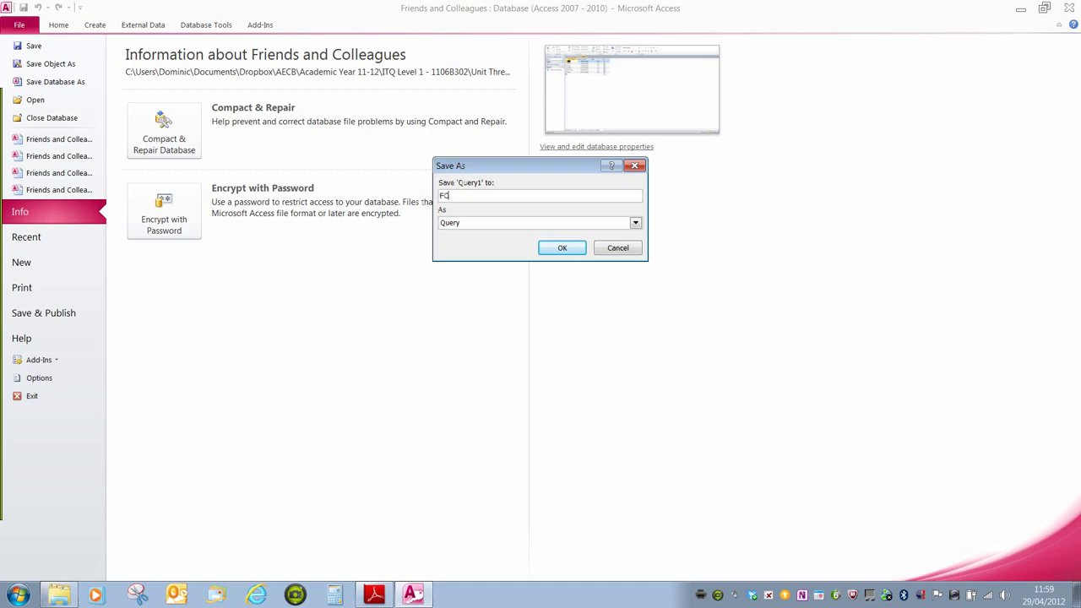
type("AR")
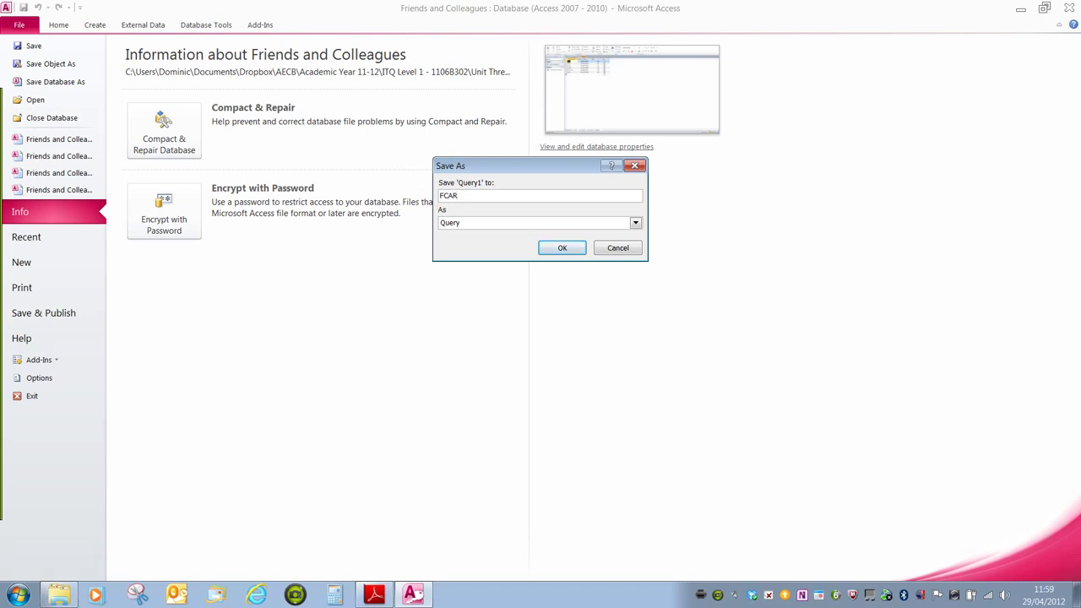
left_click(561, 247)
left_click(49, 26)
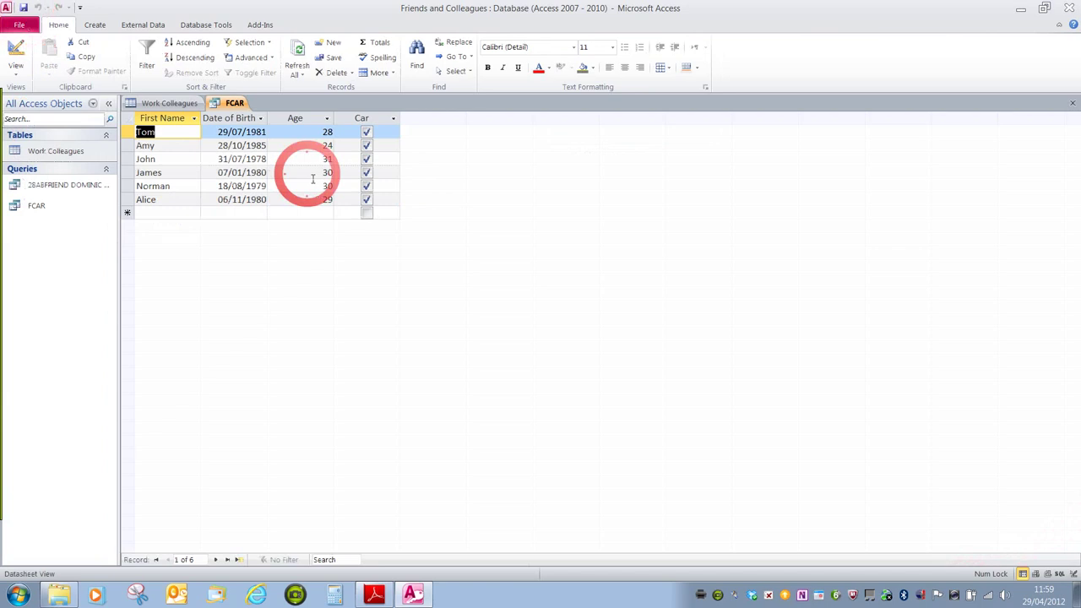
left_click(1062, 158)
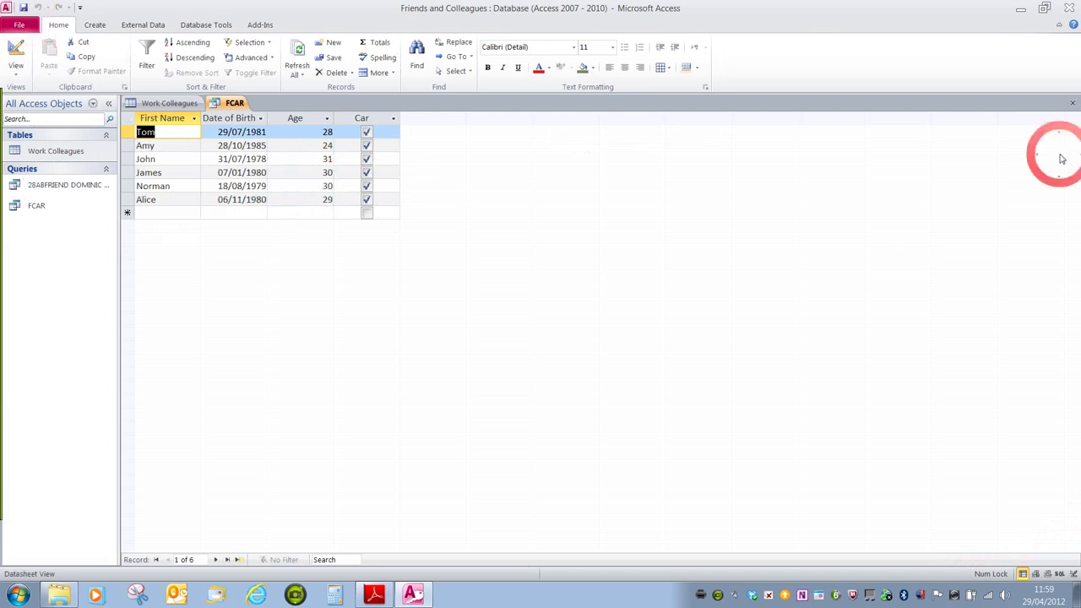
left_click(1073, 103)
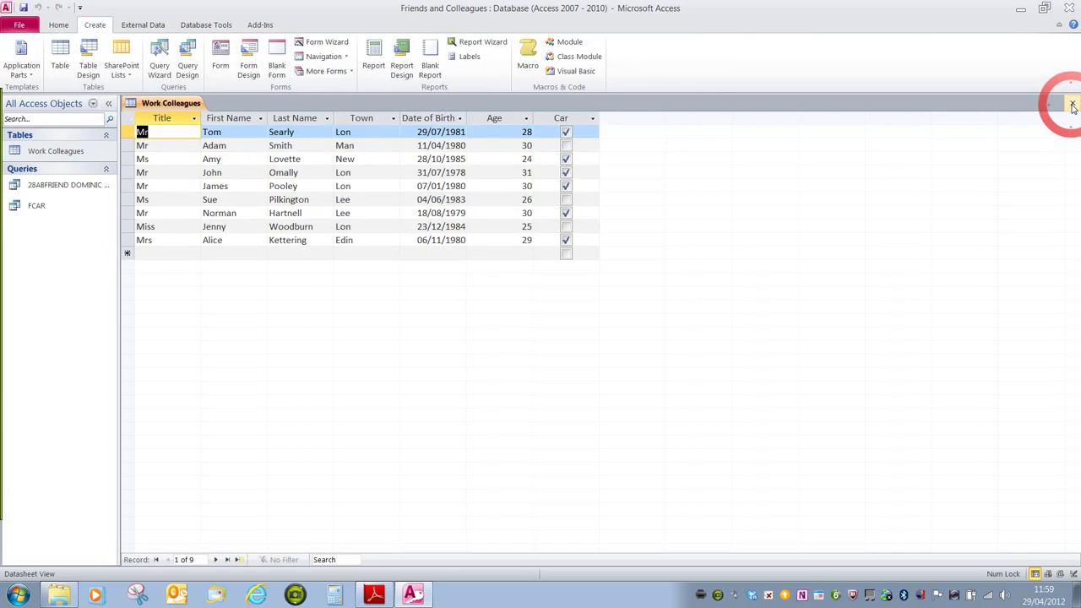
left_click(378, 319)
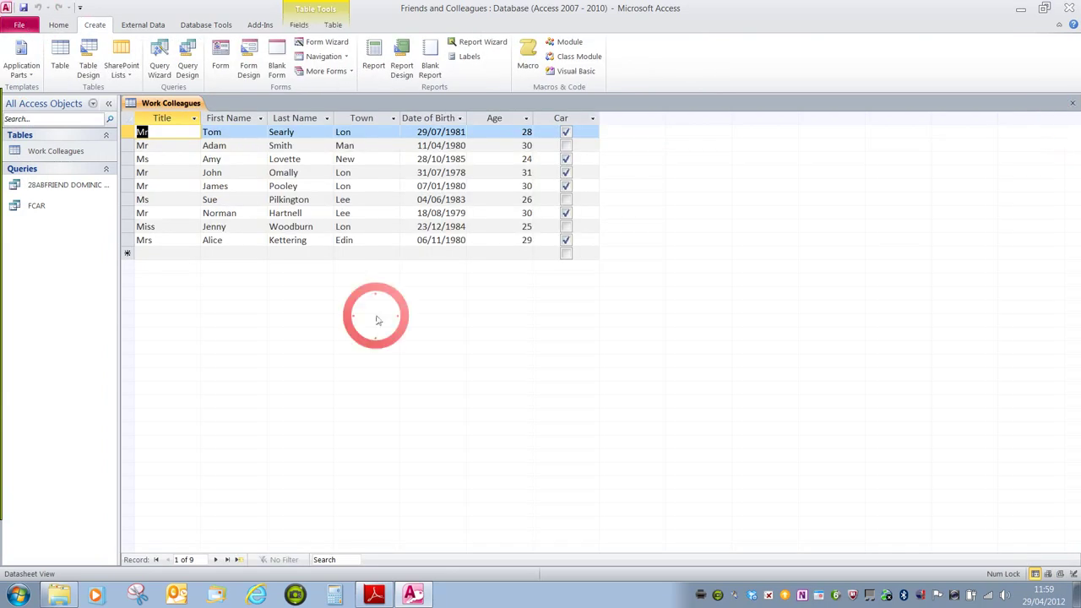
Step: Read the third query task on the task sheet in Adobe Reader and return to Microsoft Access
left_click(371, 597)
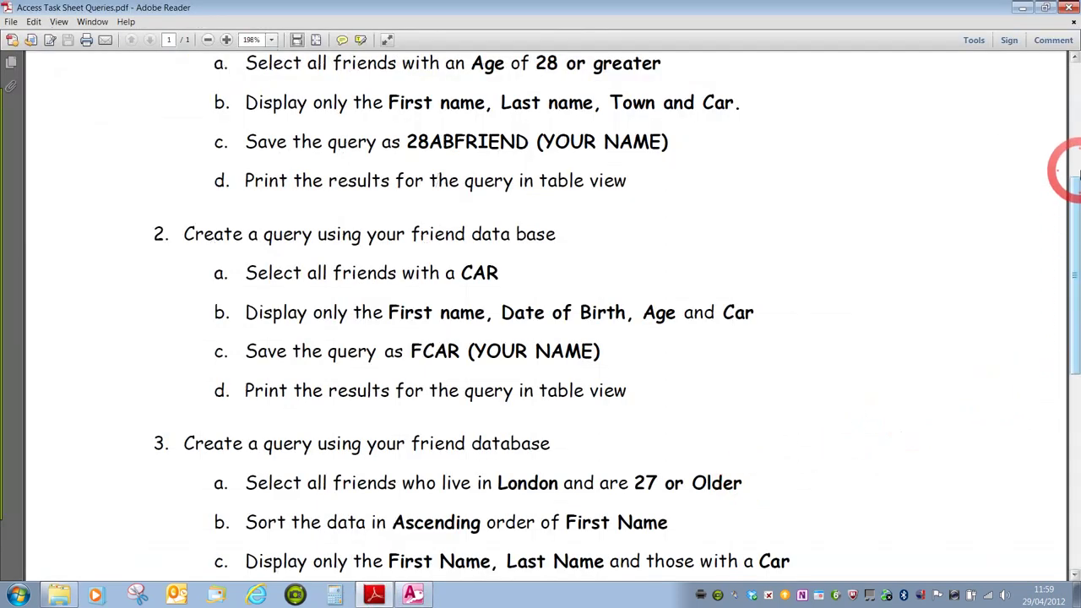
left_click_drag(1077, 174, 1073, 256)
scroll(1065, 250, "down", 1)
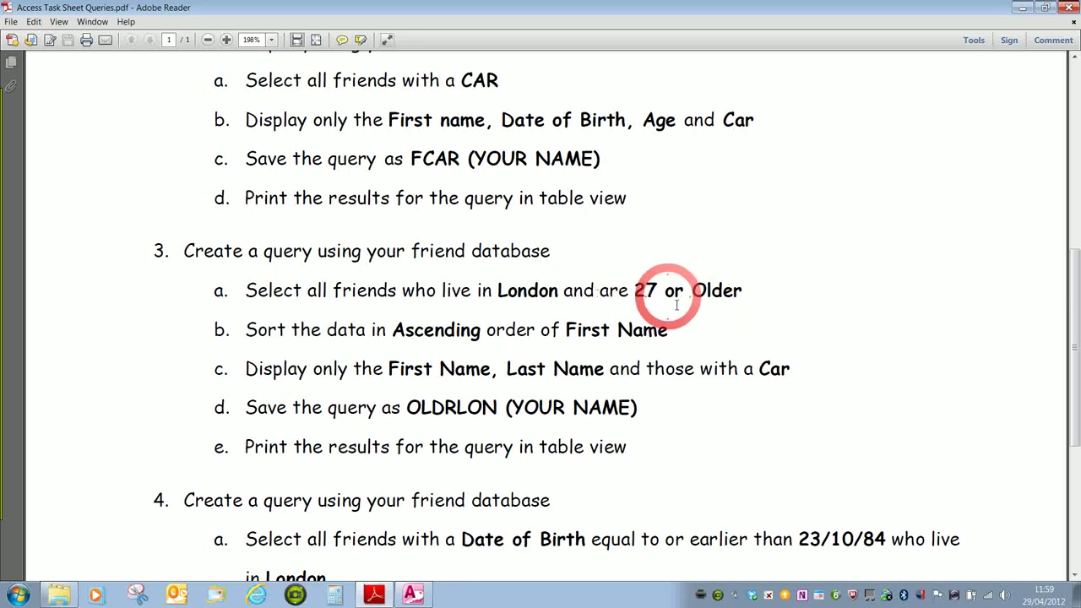
left_click(414, 597)
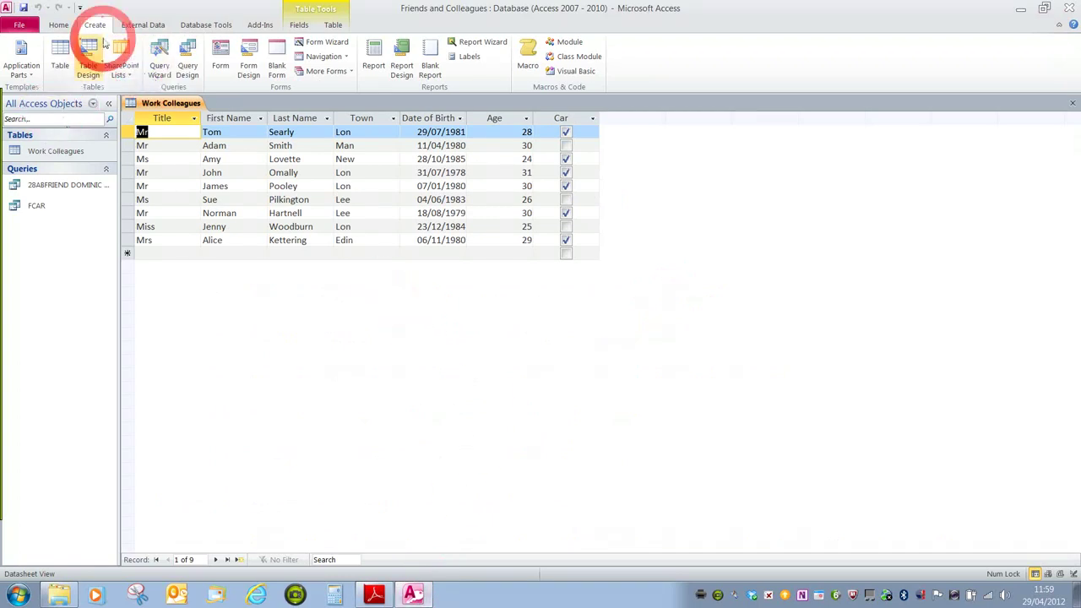
Step: Create another query design based on the Work Colleagues table and add all of its fields to the grid
left_click(188, 68)
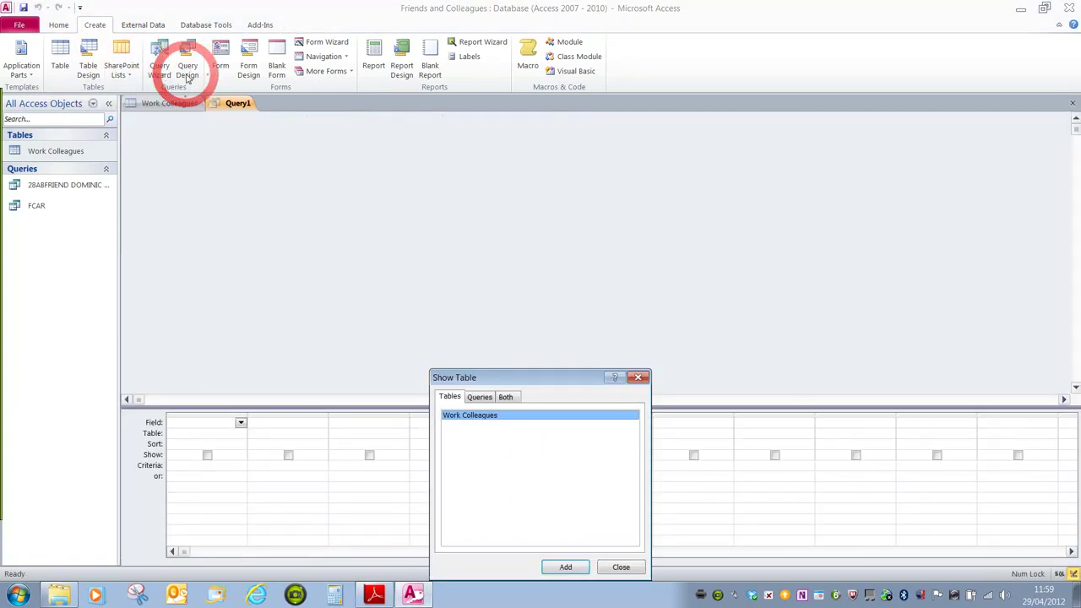
double_click(467, 418)
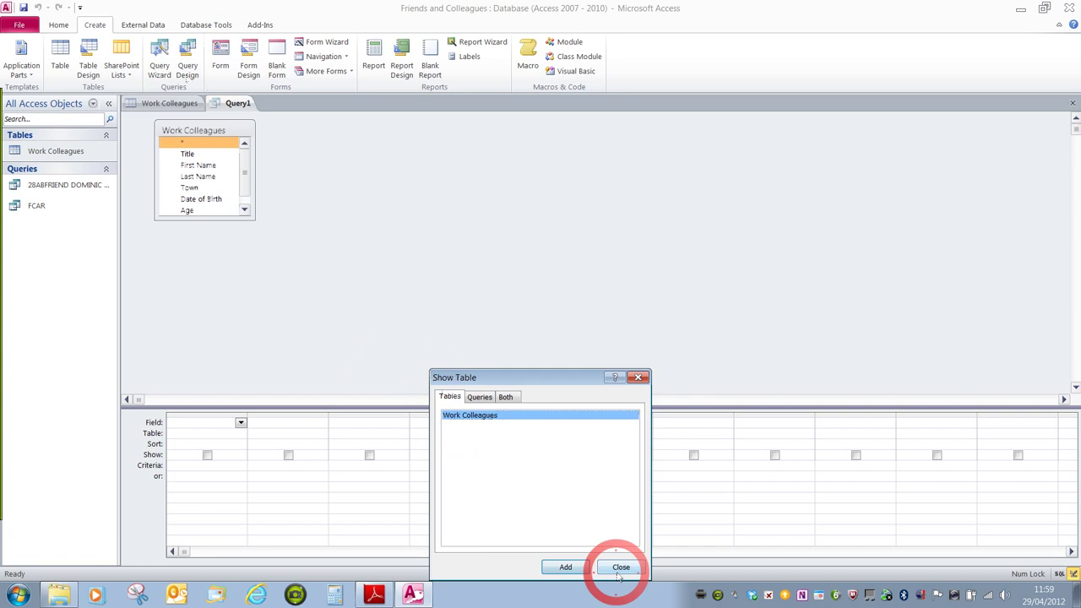
left_click(620, 567)
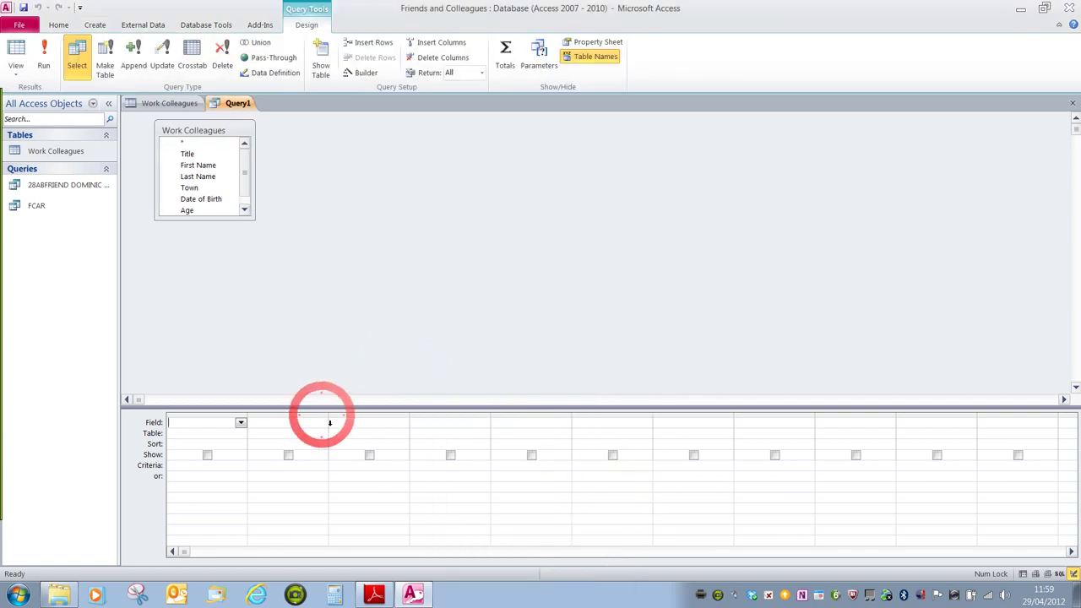
double_click(212, 138)
left_click_drag(211, 138, 205, 425)
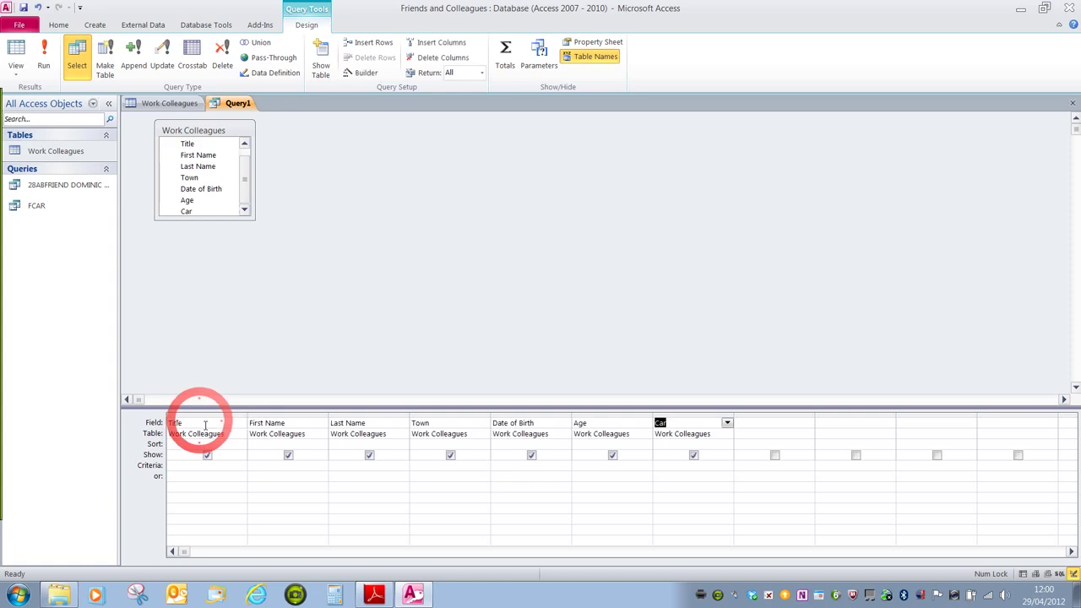
Step: Set the query criteria to Lon for Town and >=27 for Age
left_click(471, 469)
type("Lon")
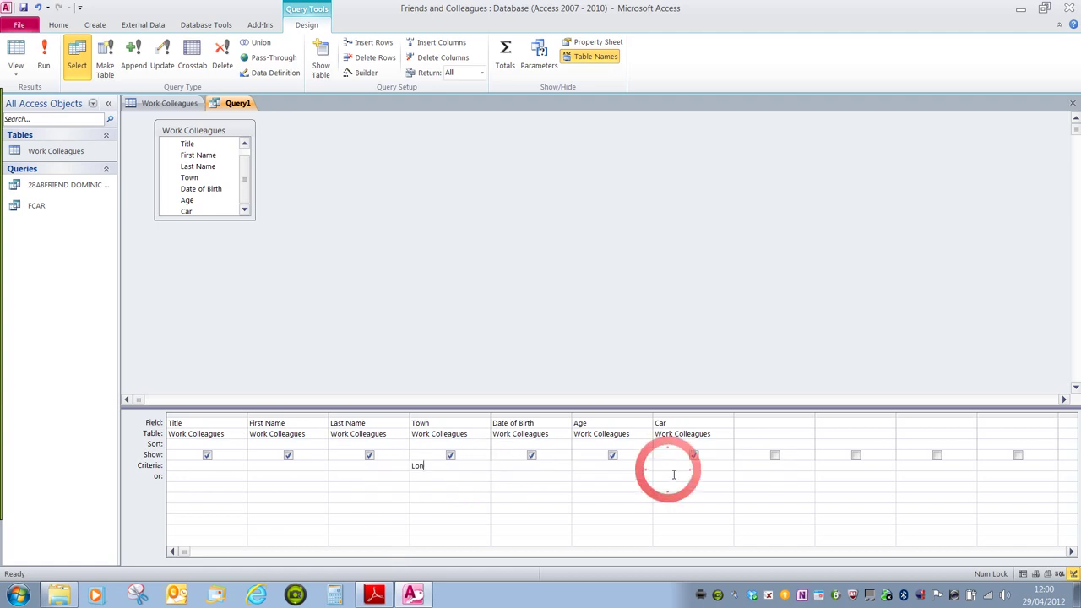
left_click(615, 473)
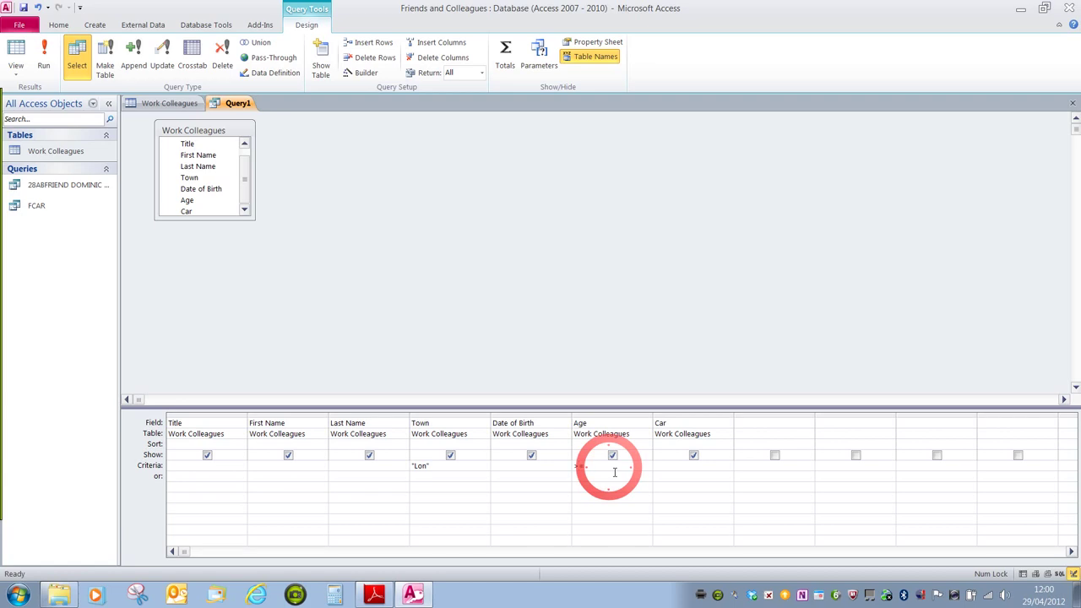
type(">=25")
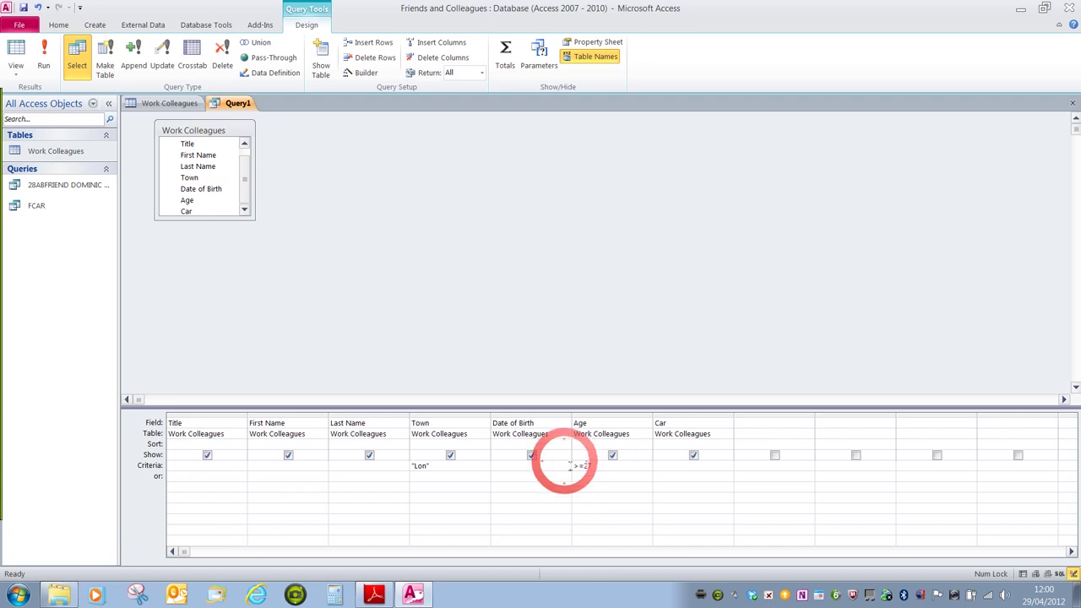
Step: Sort the query in ascending order of First Name
left_click(310, 444)
left_click(322, 444)
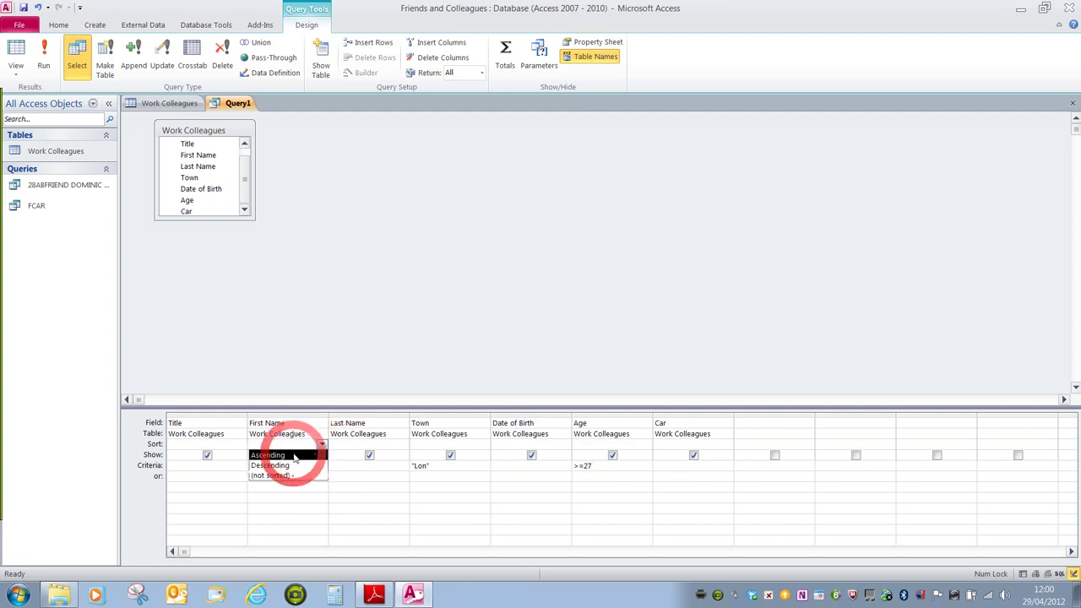
left_click(294, 456)
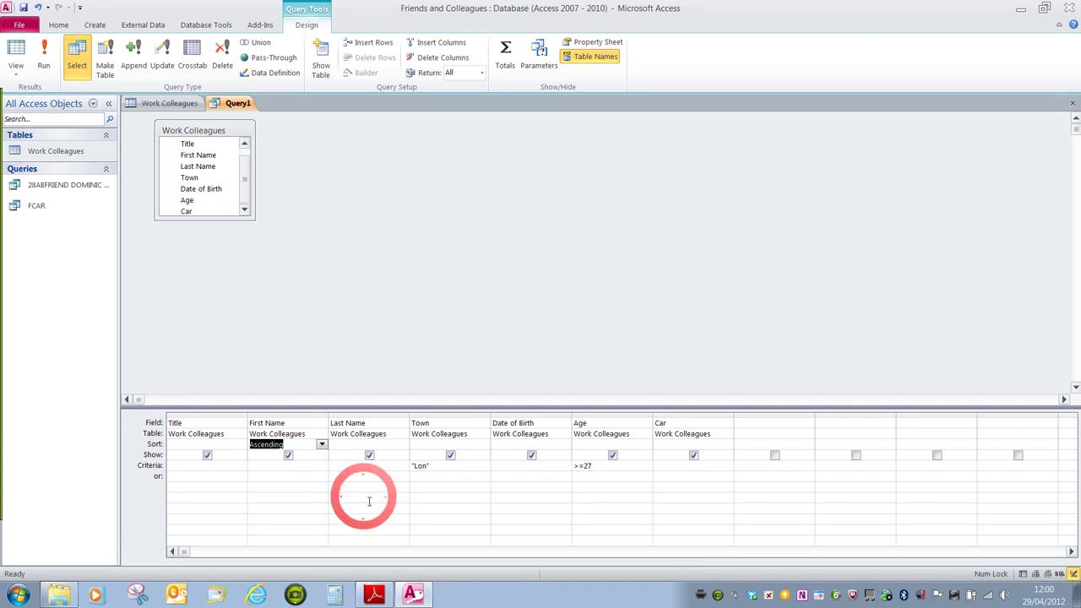
Step: Hide the Title, Town, Date of Birth and Age fields from the query results
left_click(207, 456)
left_click(450, 456)
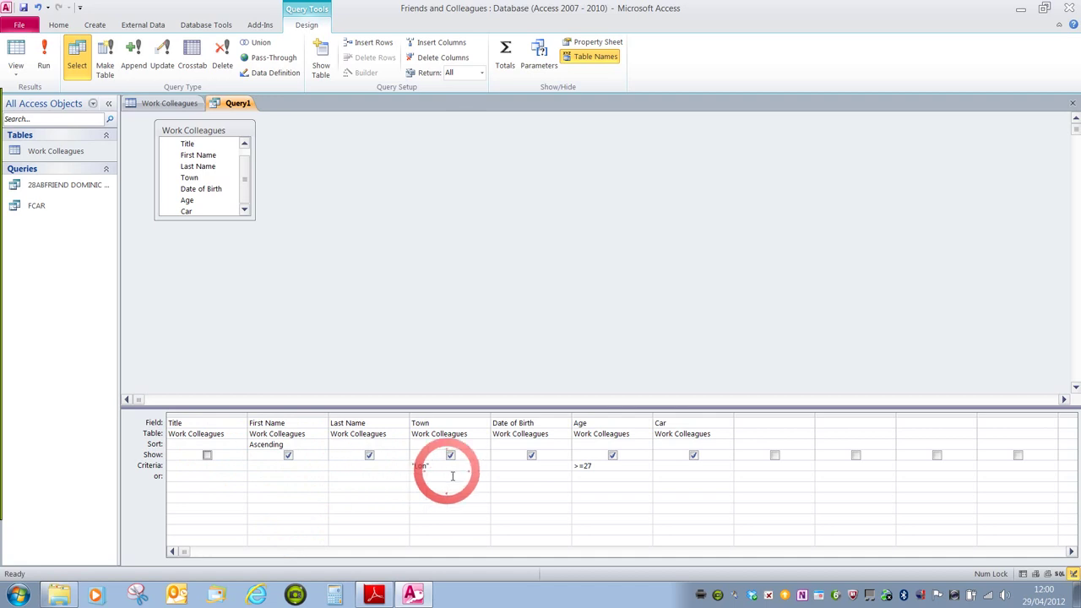
left_click(532, 457)
left_click(614, 457)
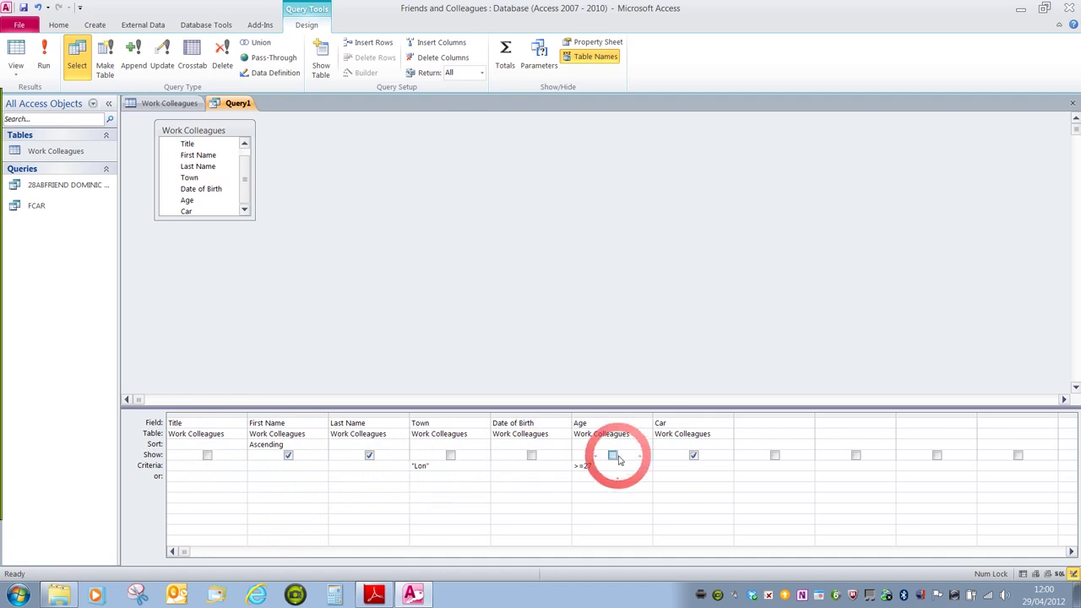
left_click(755, 470)
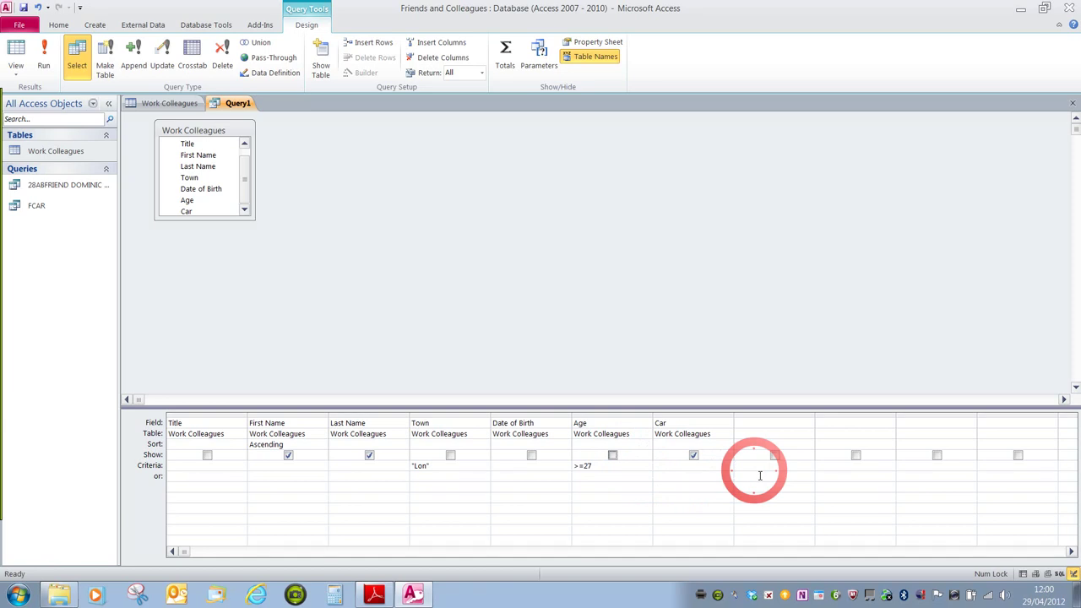
Step: Set the Car field's criterion to Yes and run the query
left_click(699, 476)
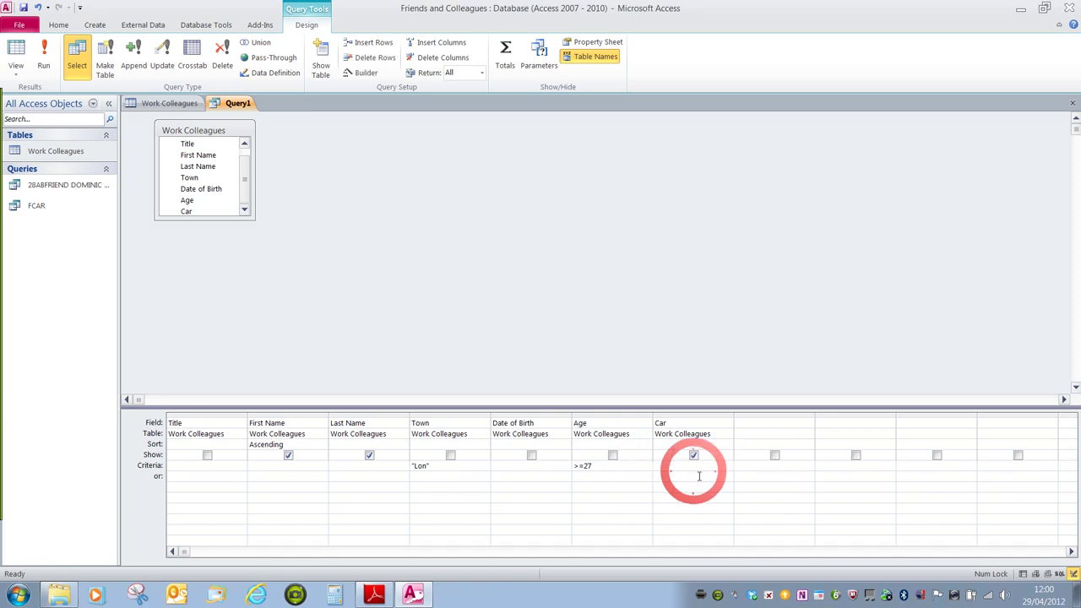
type("y")
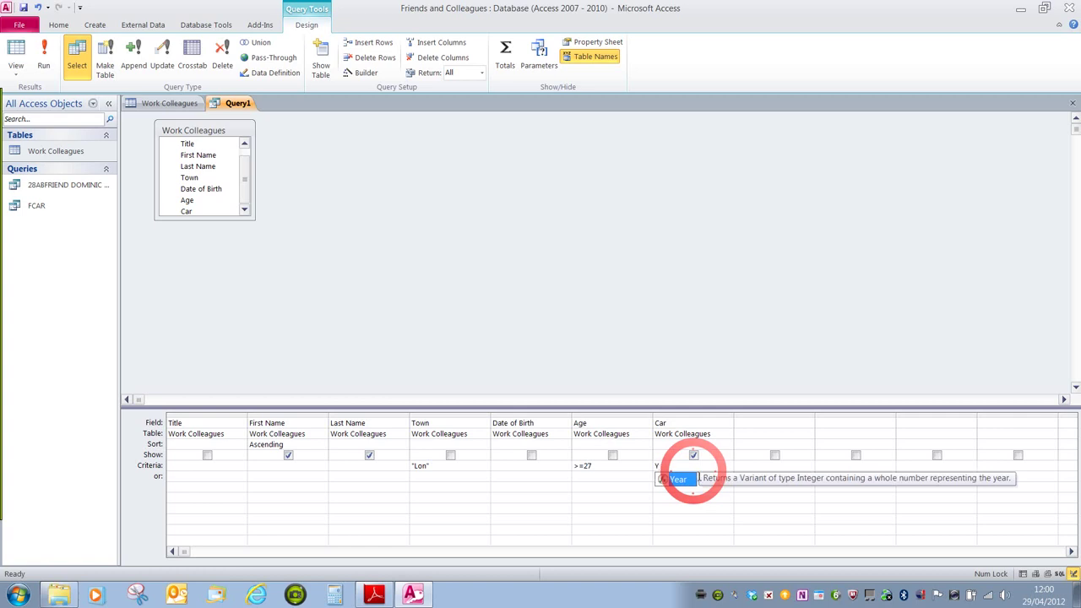
type("es")
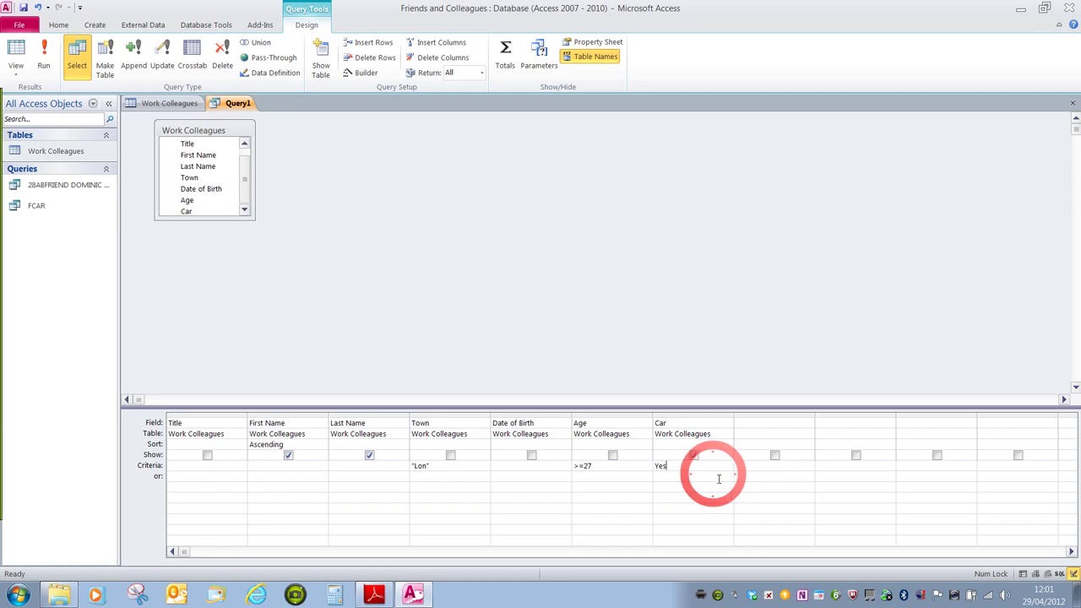
left_click(600, 456)
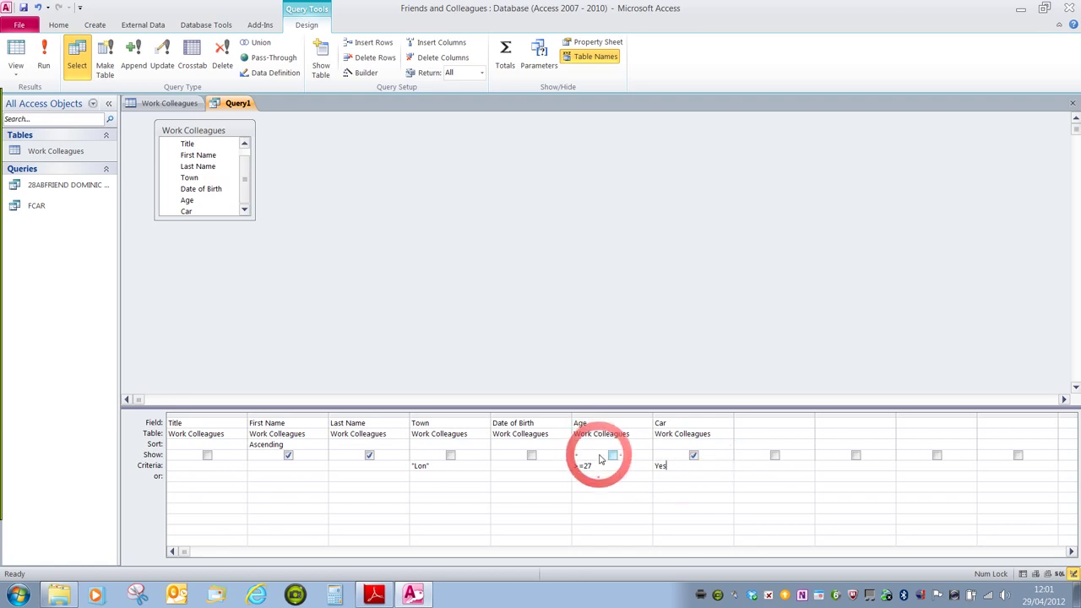
left_click(601, 470)
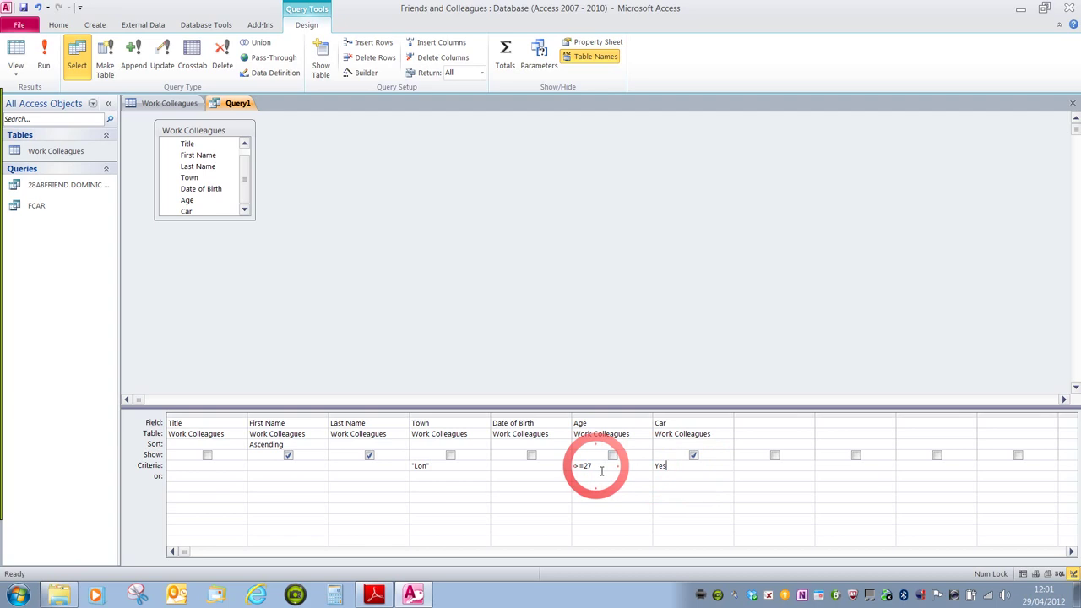
left_click(608, 470)
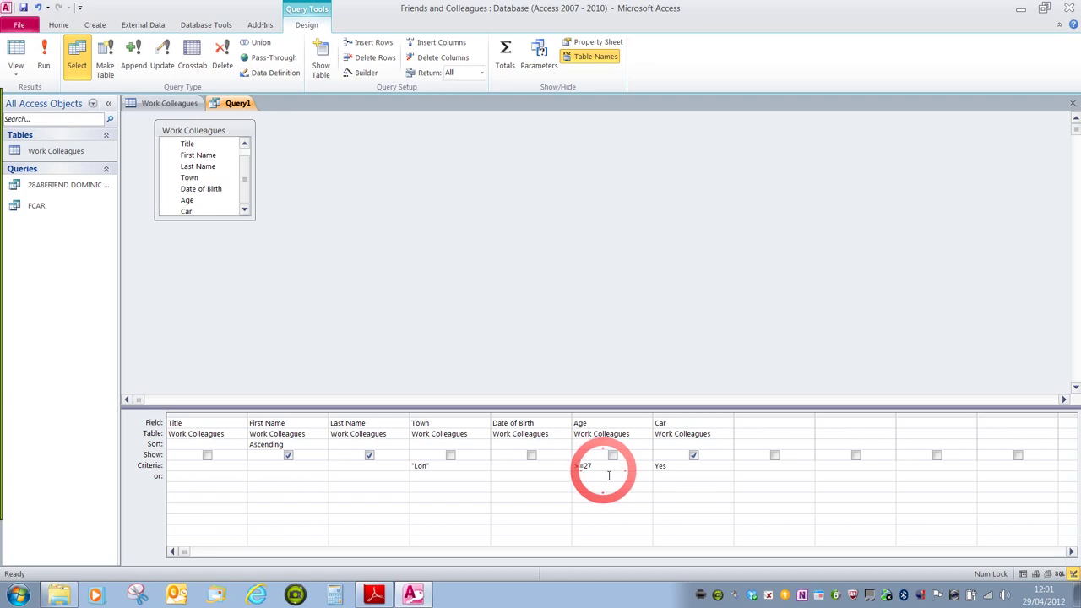
key("Tab")
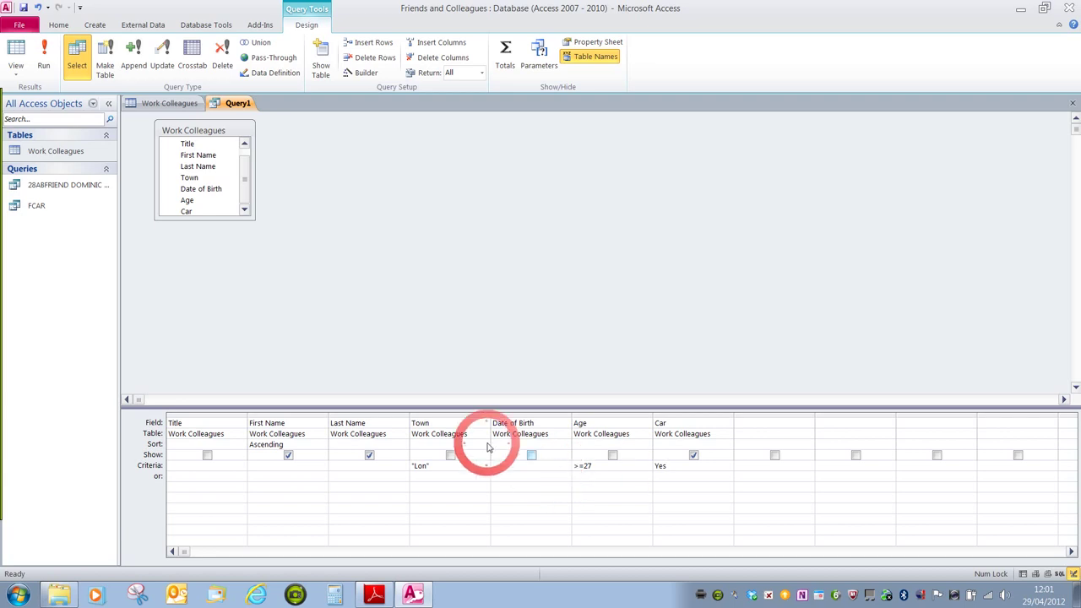
left_click(45, 59)
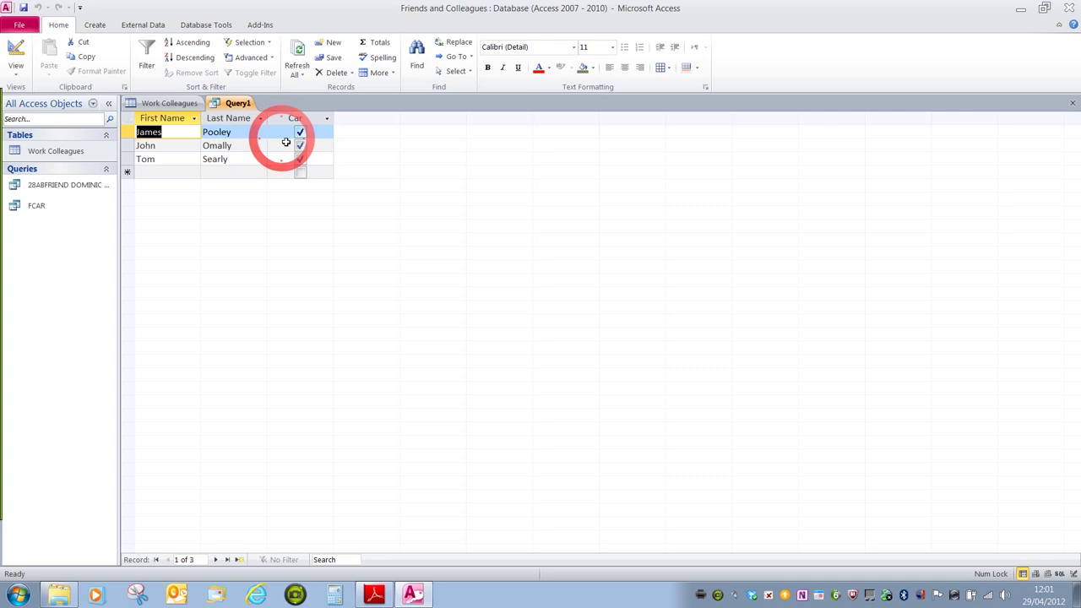
Step: Compare the query results with the Work Colleagues table, checking the names, Town, Age and Car values
left_click(172, 104)
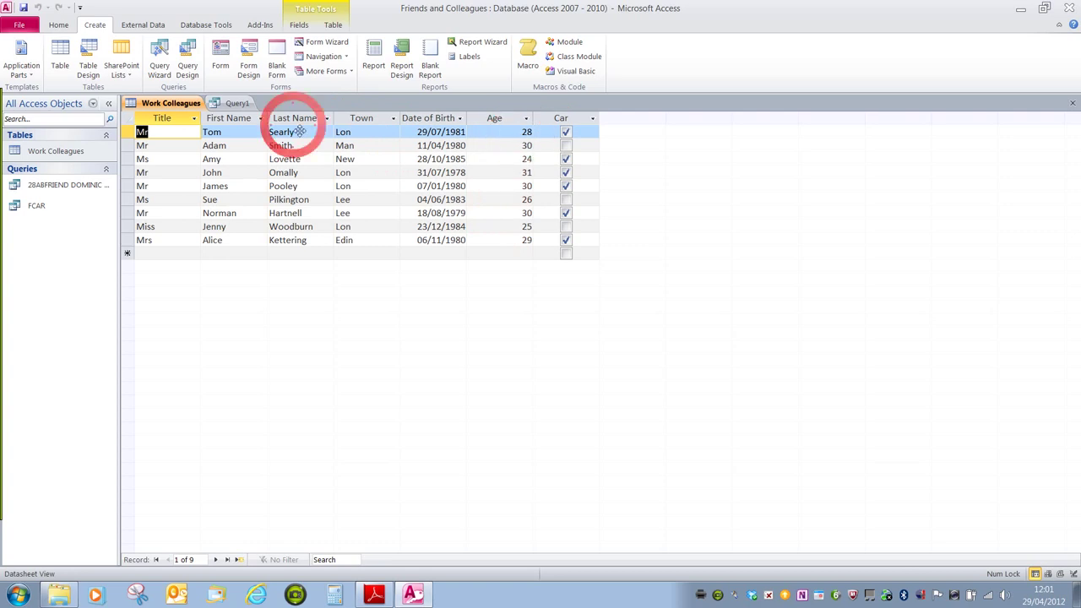
left_click(237, 104)
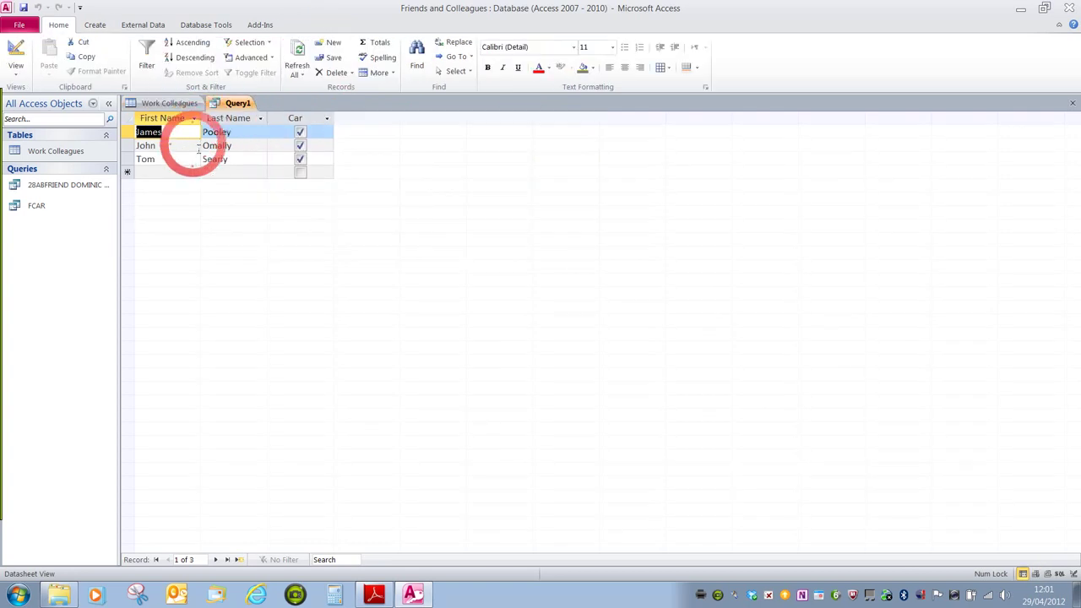
left_click(165, 103)
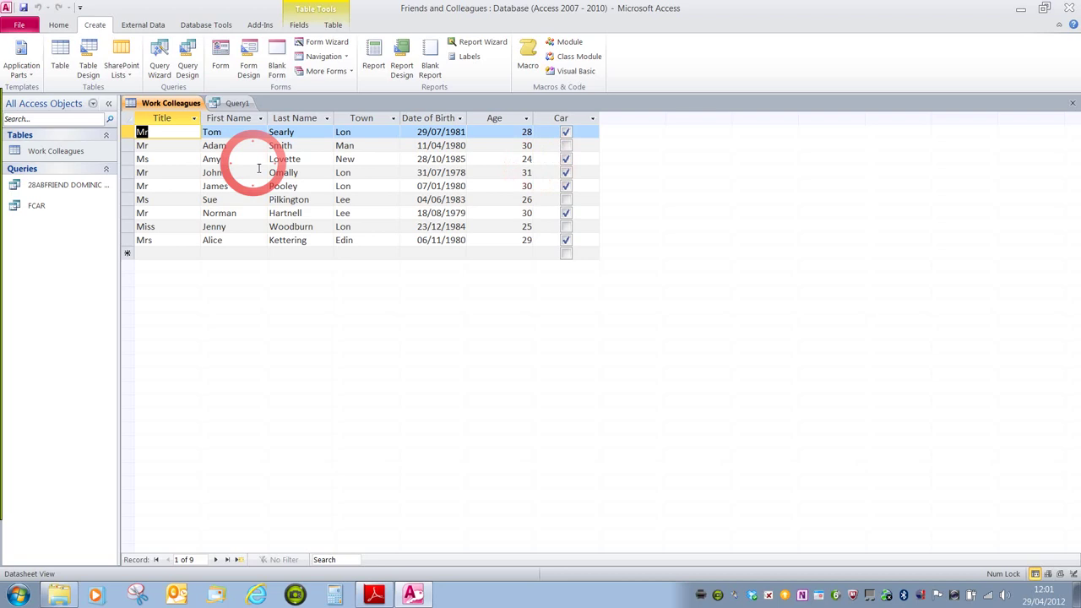
left_click(238, 105)
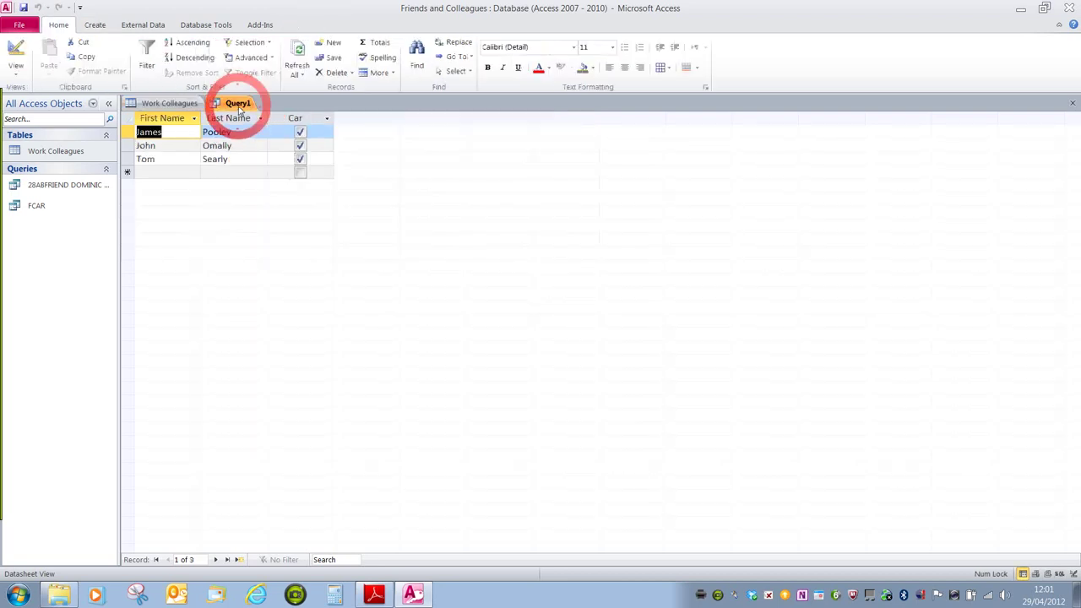
left_click(169, 103)
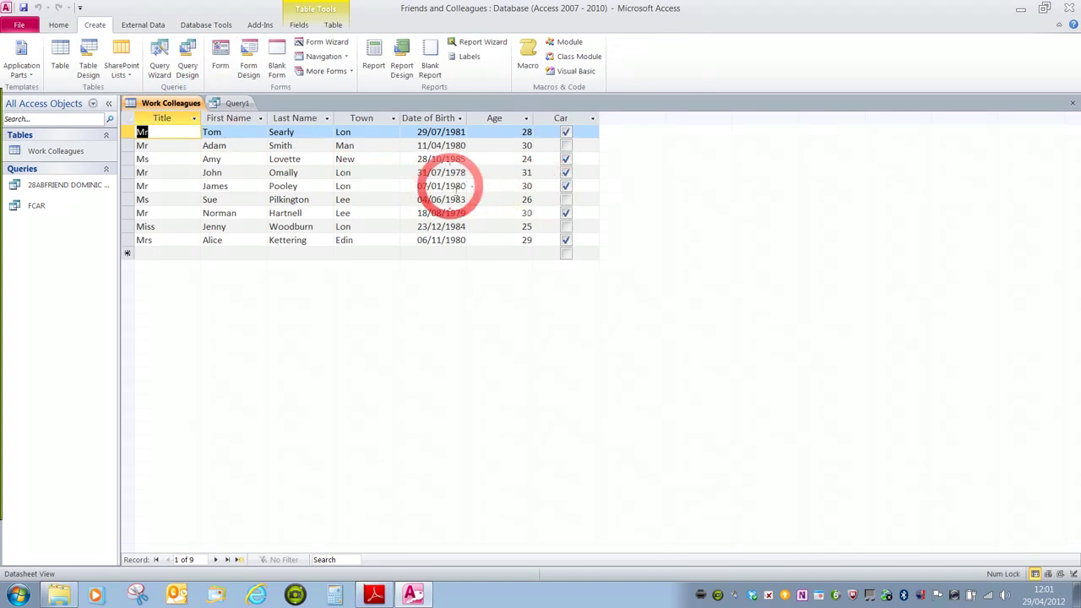
left_click(228, 103)
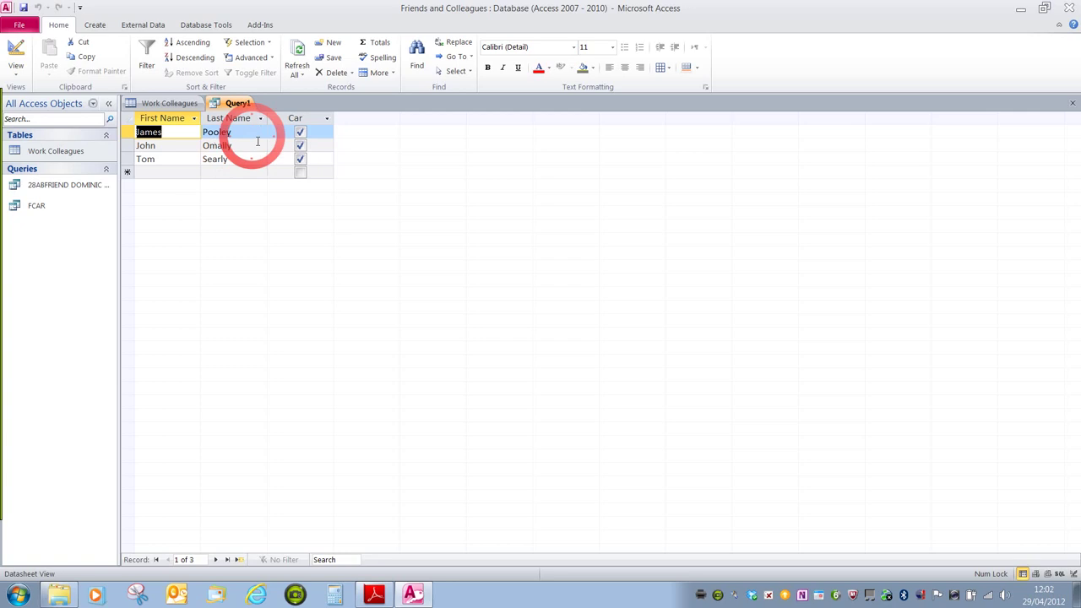
left_click(163, 103)
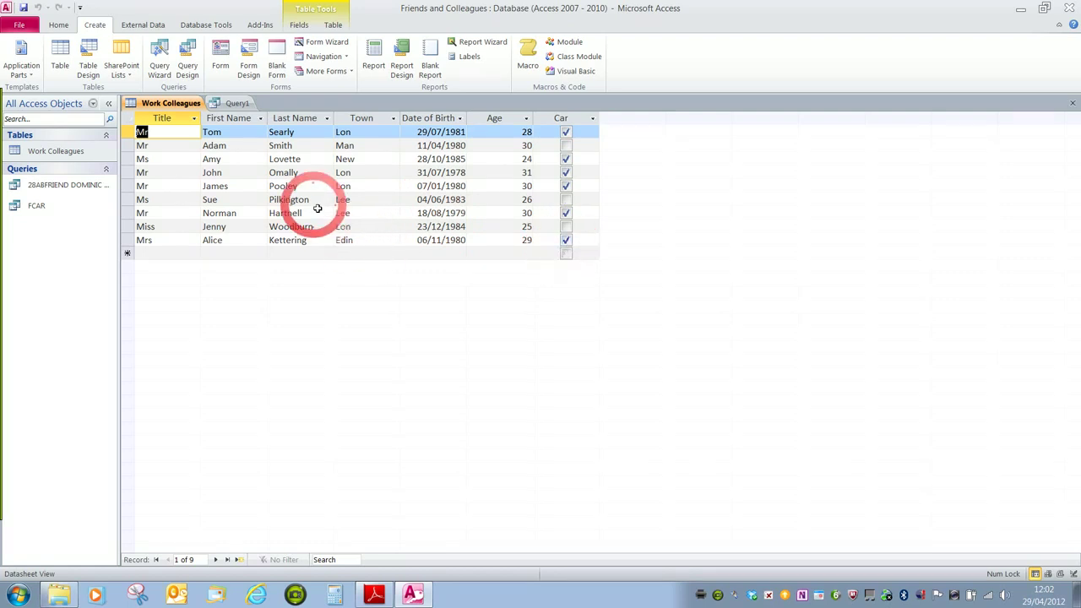
left_click(233, 102)
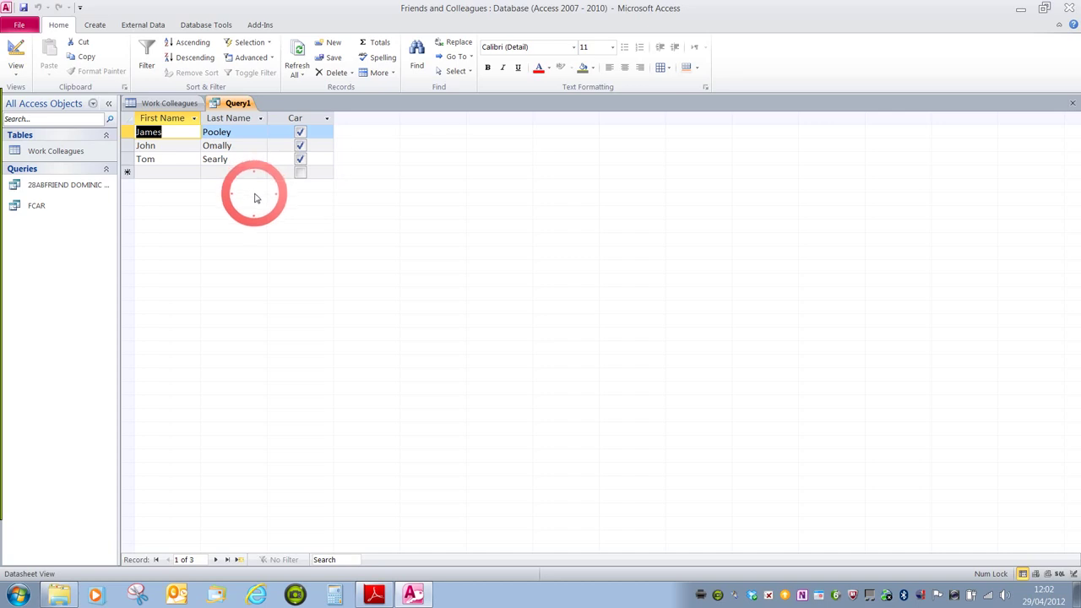
Step: Save the query object under the name OLDRLON followed by the author's full name and return to its datasheet
left_click(19, 25)
left_click(75, 65)
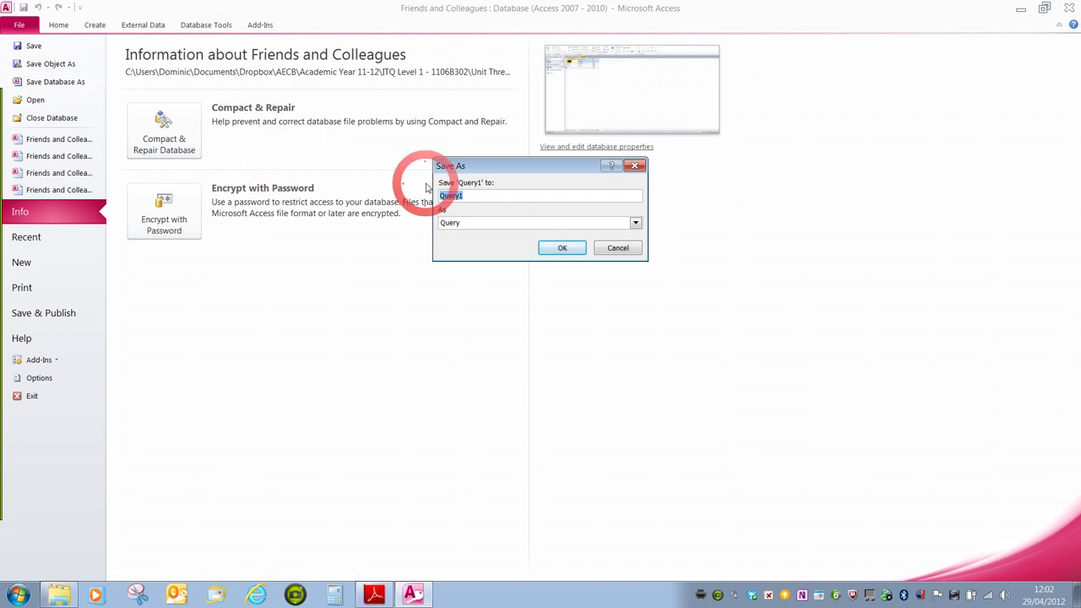
type("QL")
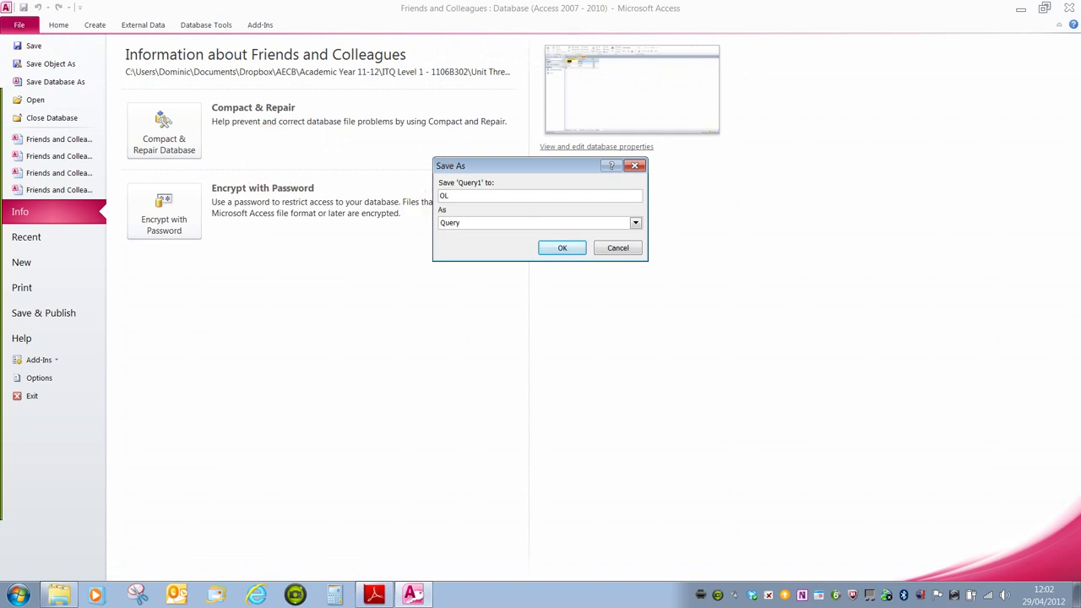
type("DRLON DOMINIC WHITE")
left_click(541, 247)
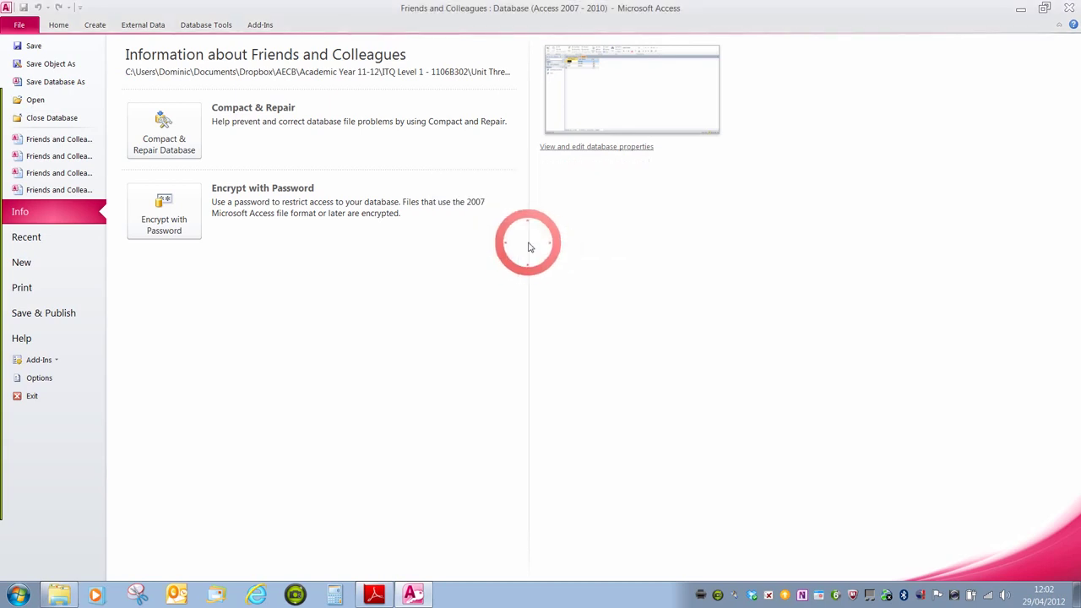
left_click(338, 397)
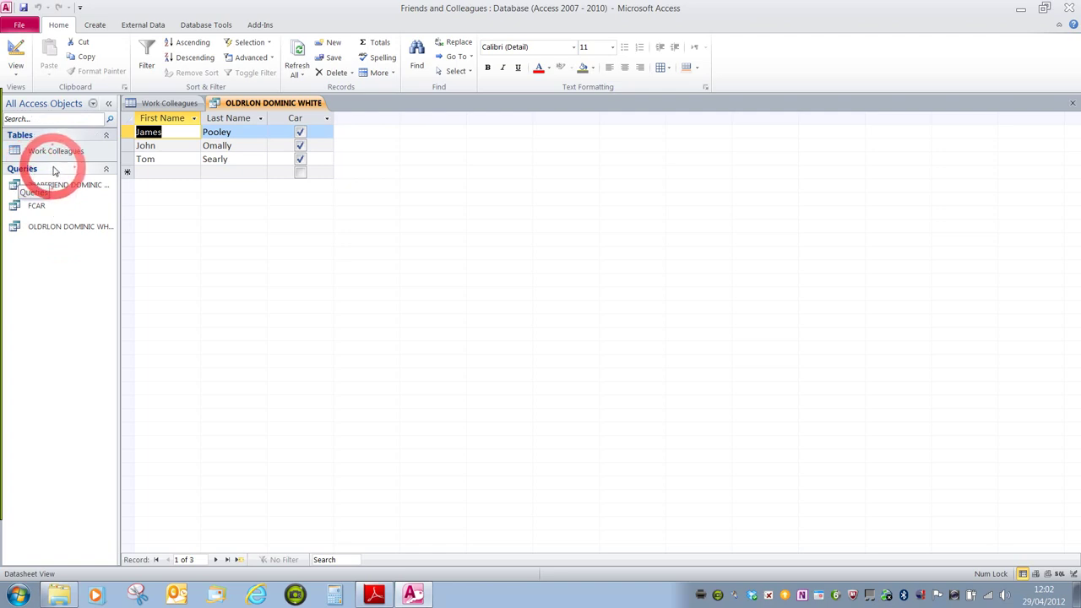
Step: Filter the database object list to Tables only and restore it to All Access Objects
left_click(82, 105)
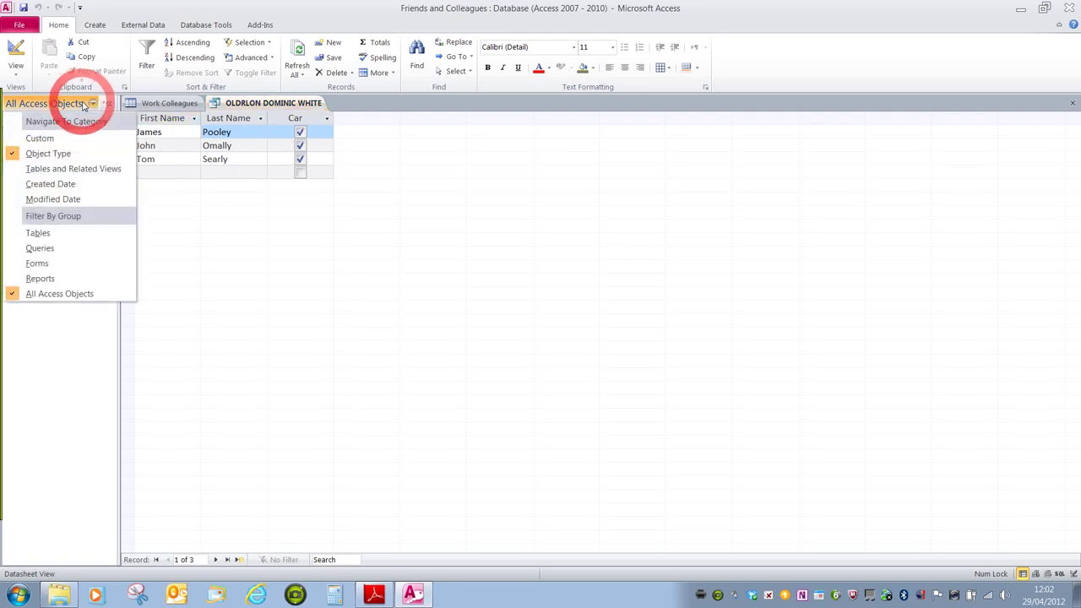
left_click(61, 234)
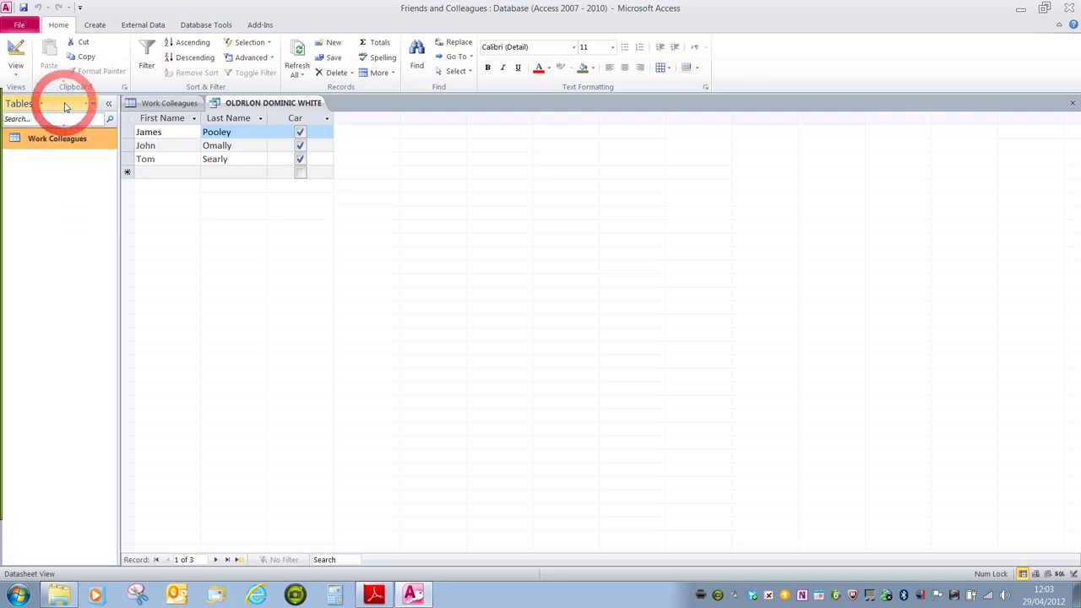
left_click(93, 105)
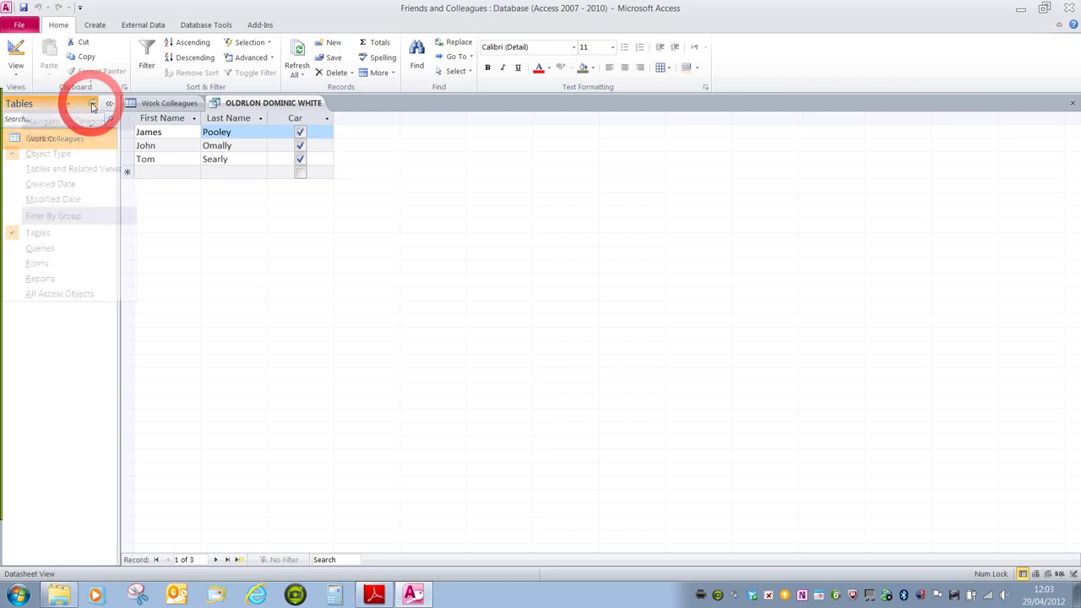
left_click(71, 294)
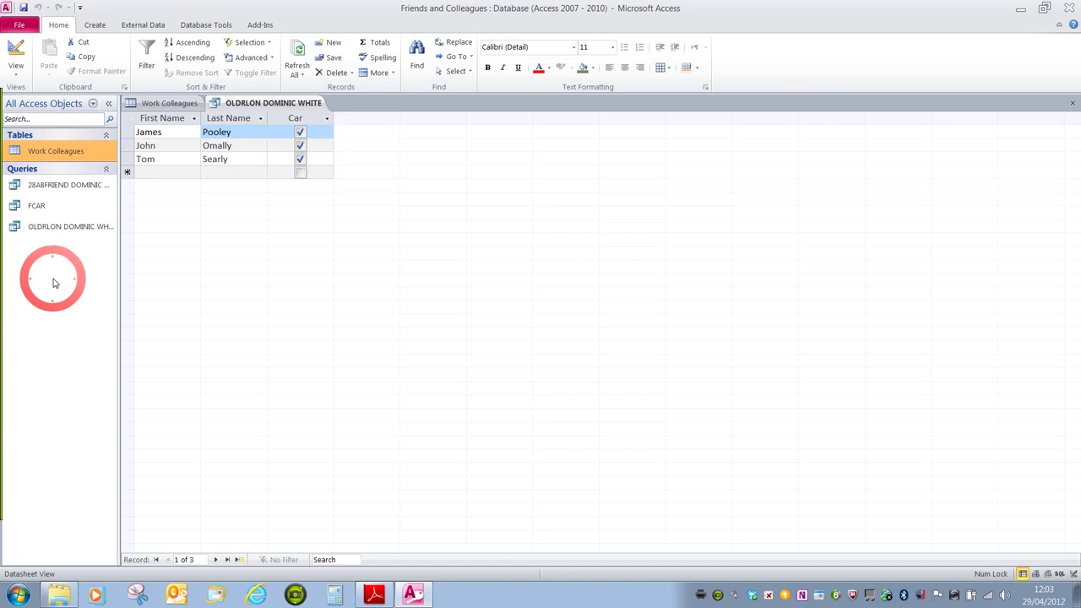
mouse_move(17, 443)
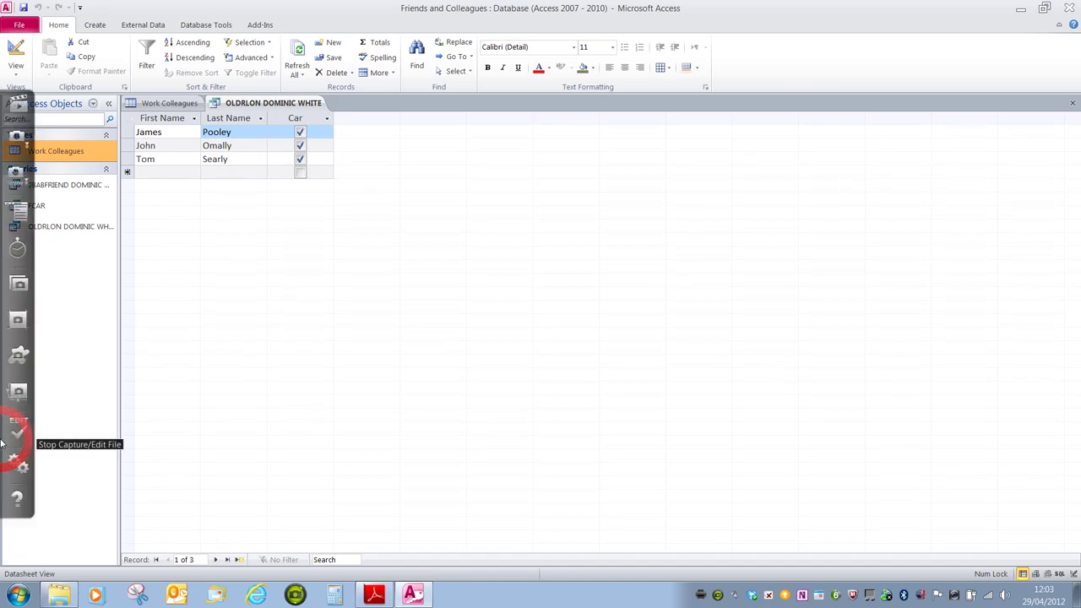